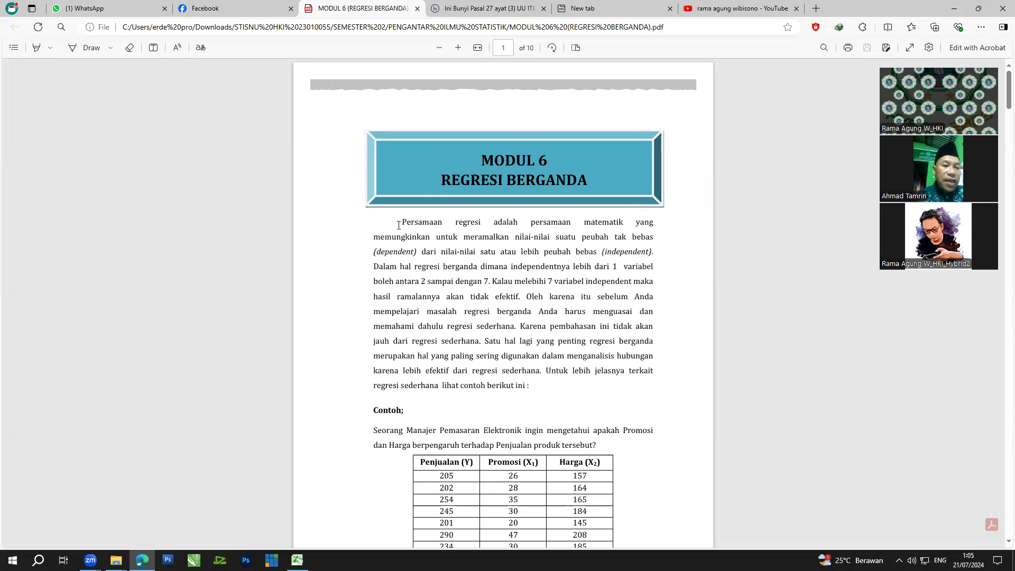
Step: Read through the introductory paragraph on multiple regression in the Modul 6 PDF, marking its lines while reading
{"action": "left_click_drag", "start_coordinate": [409, 225], "coordinate": [654, 237]}
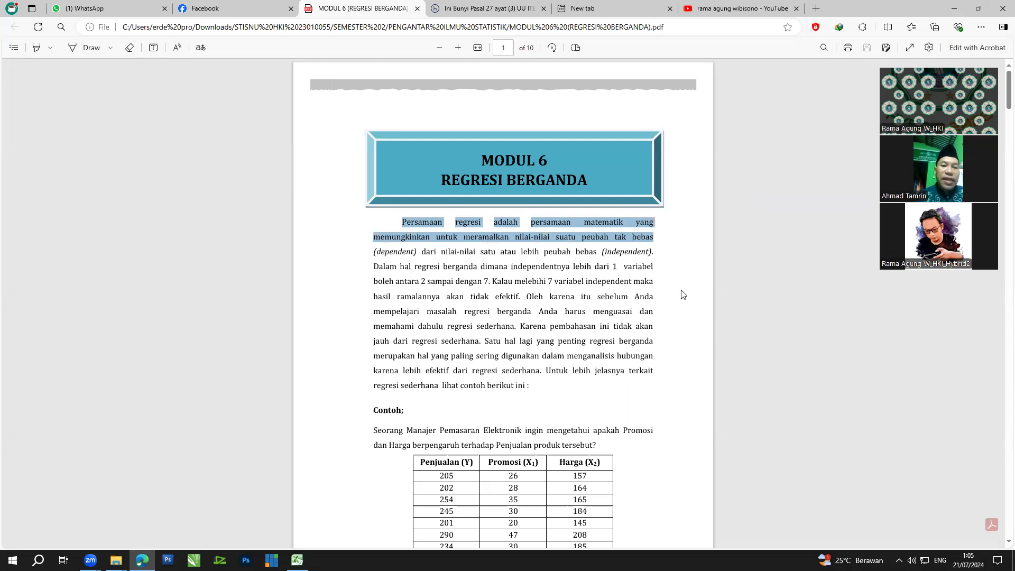
{"action": "left_click_drag", "start_coordinate": [395, 253], "coordinate": [660, 254]}
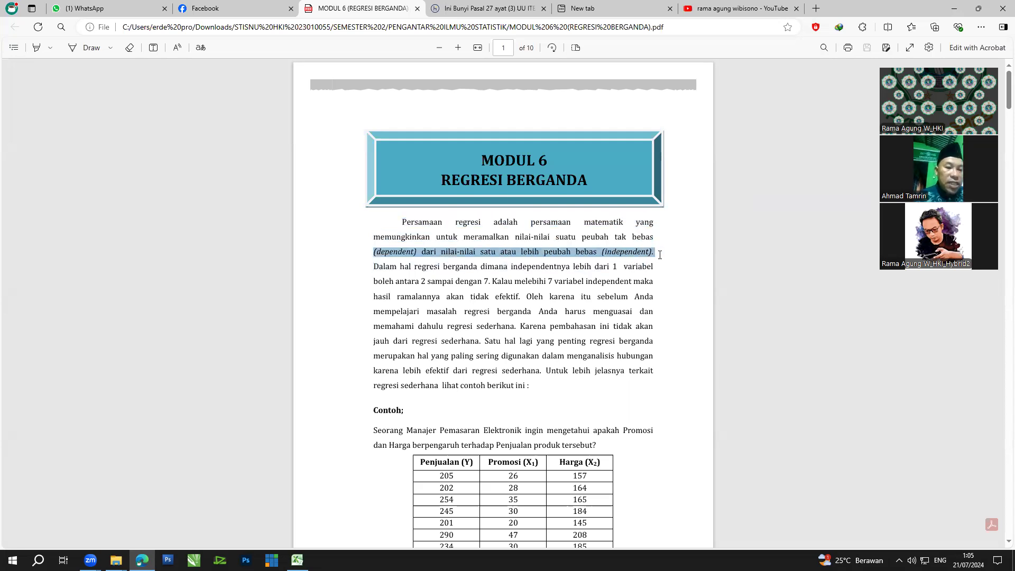
{"action": "right_click", "coordinate": [660, 255]}
{"action": "key", "text": "Escape"}
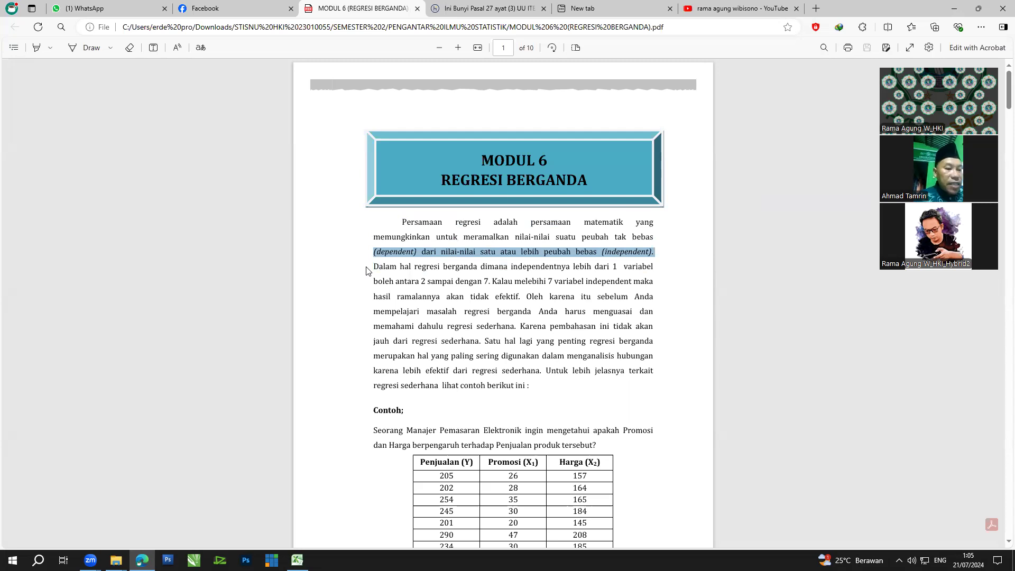
{"action": "left_click_drag", "start_coordinate": [368, 271], "coordinate": [668, 271]}
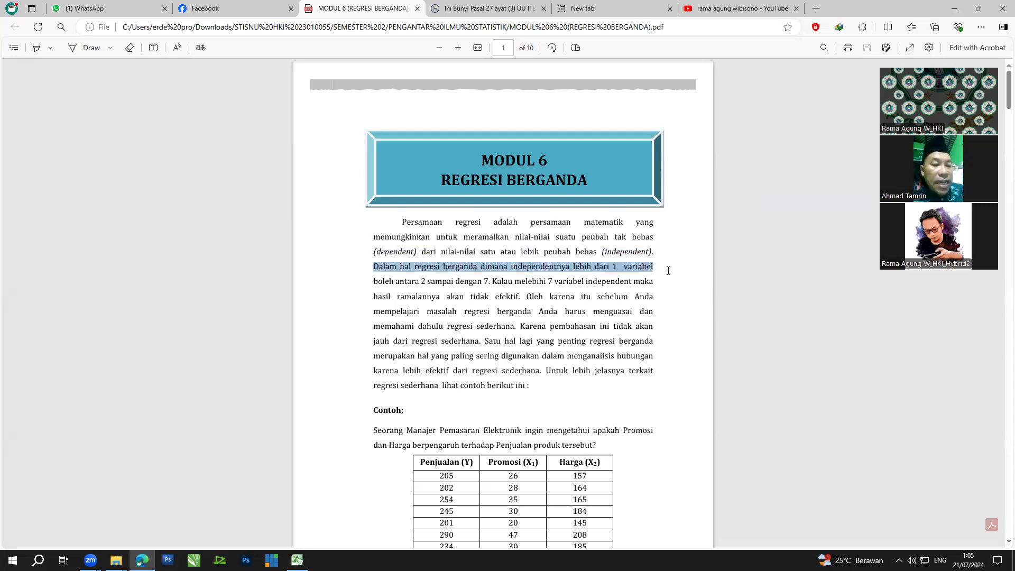
{"action": "right_click", "coordinate": [671, 269]}
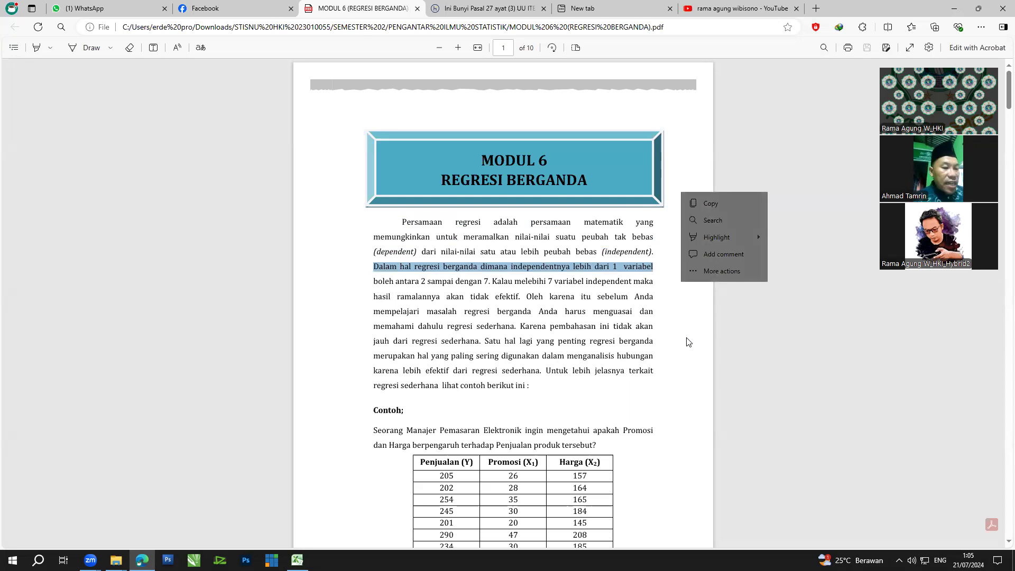
{"action": "key", "text": "Escape"}
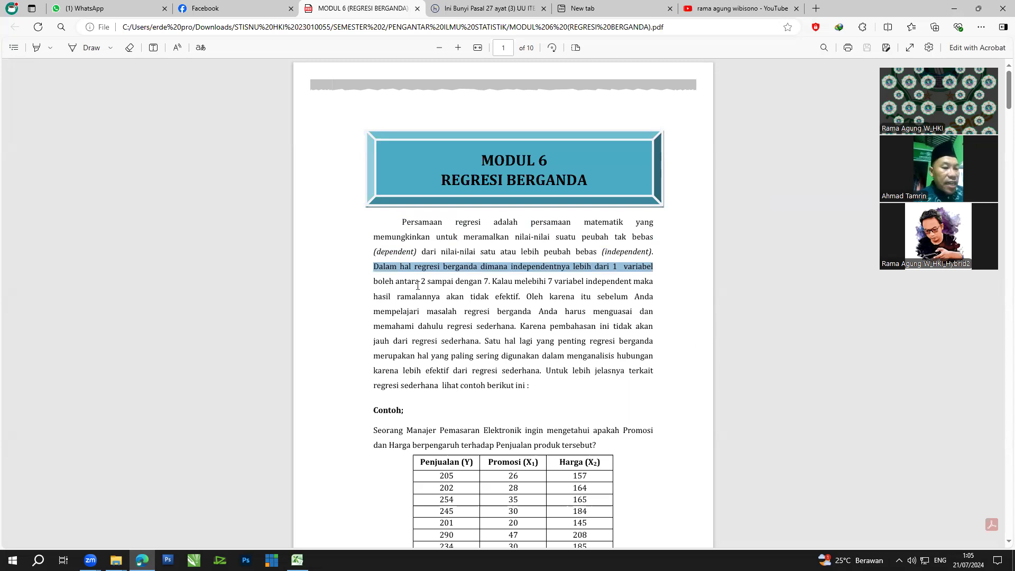
{"action": "left_click_drag", "start_coordinate": [370, 278], "coordinate": [670, 308]}
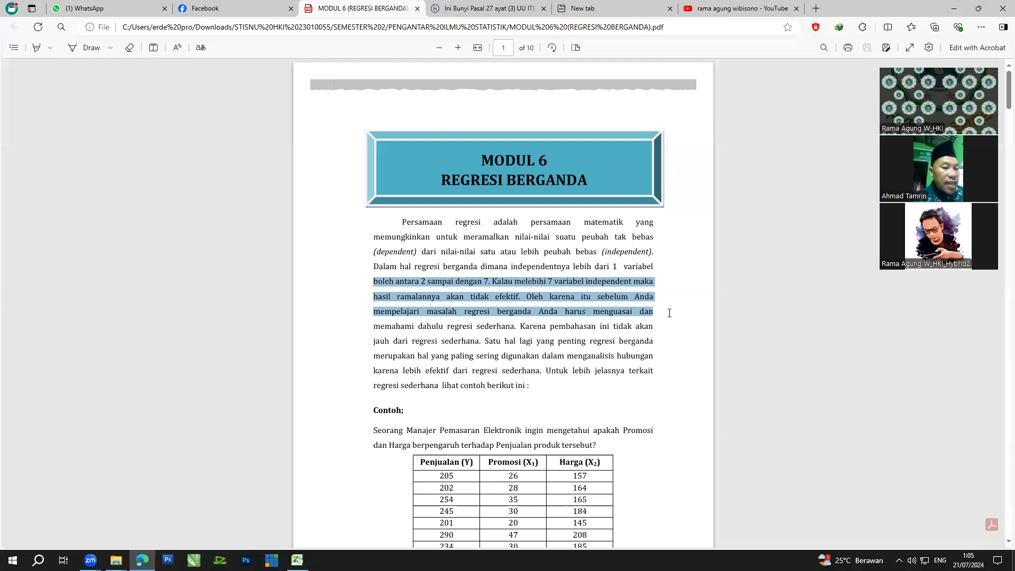
{"action": "left_click_drag", "start_coordinate": [671, 308], "coordinate": [668, 389]}
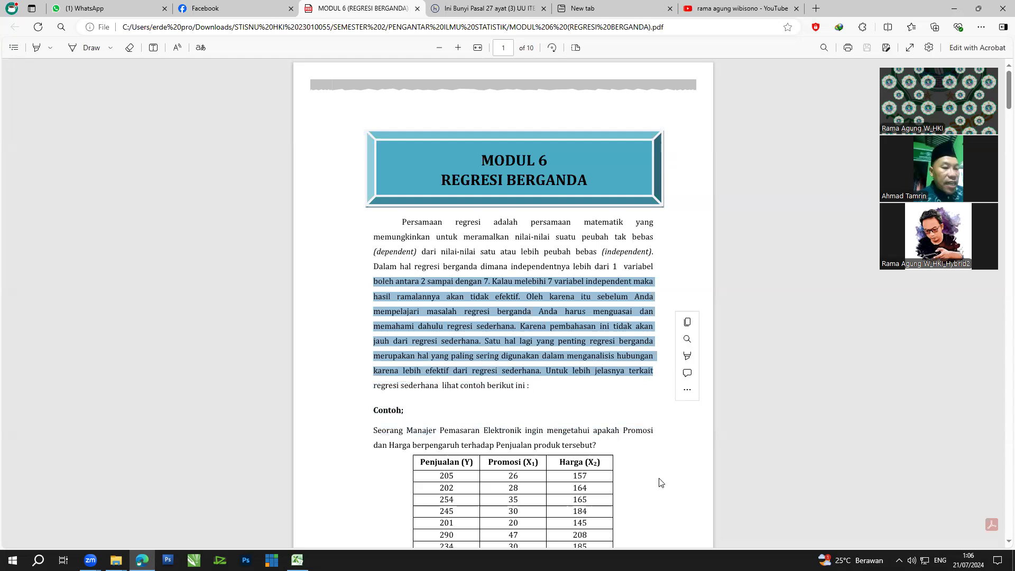
{"action": "left_click", "coordinate": [684, 458]}
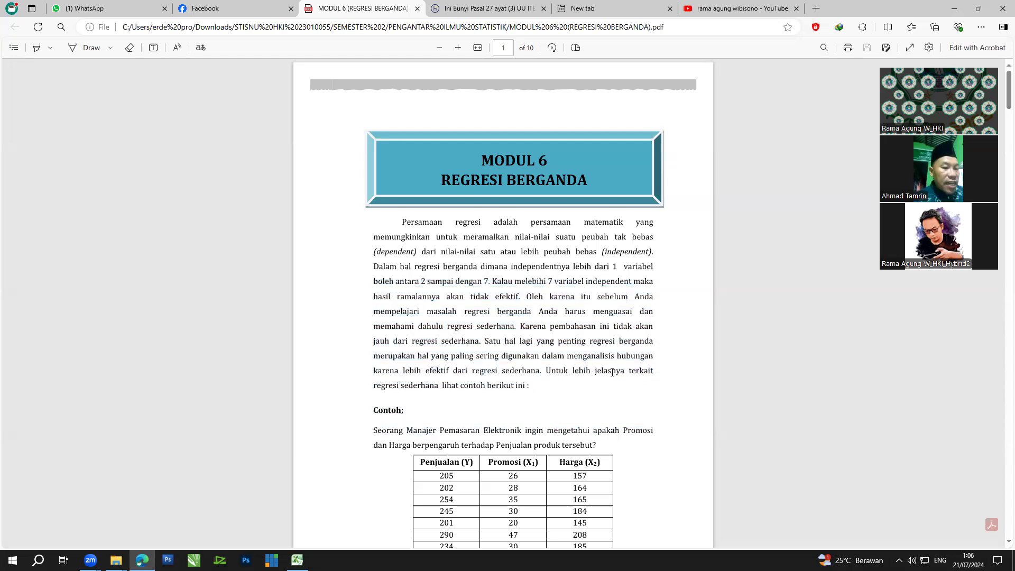
{"action": "left_click_drag", "start_coordinate": [485, 341], "coordinate": [681, 393]}
{"action": "left_click_drag", "start_coordinate": [623, 403], "coordinate": [545, 390]}
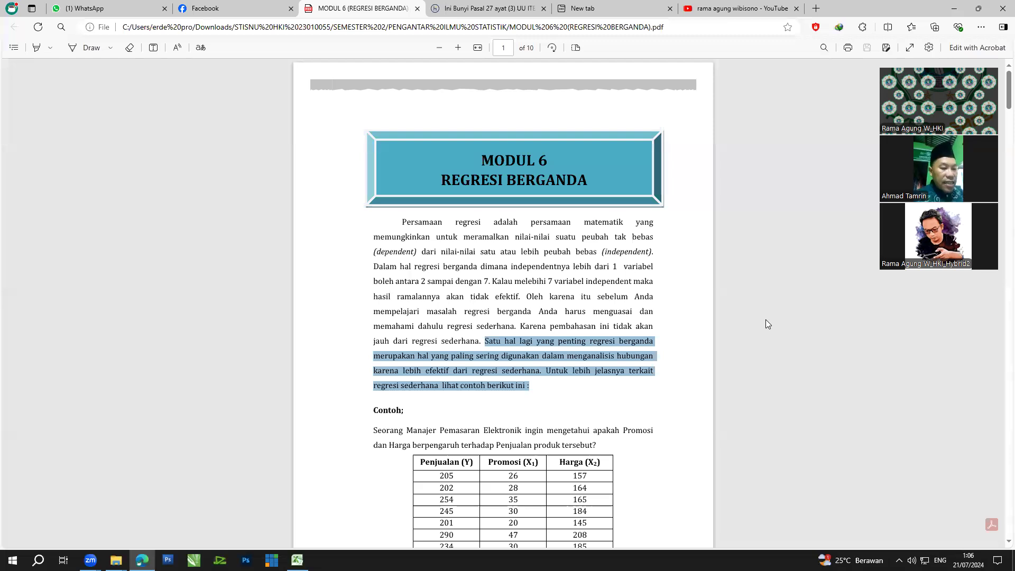
{"action": "scroll", "coordinate": [677, 375], "scroll_direction": "down", "scroll_amount": 2}
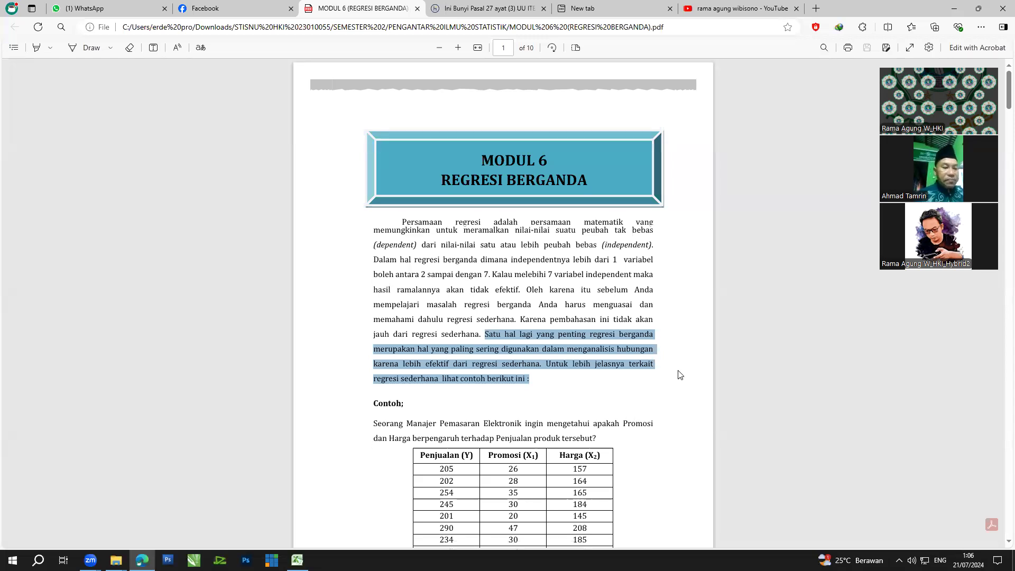
{"action": "left_click", "coordinate": [504, 313]}
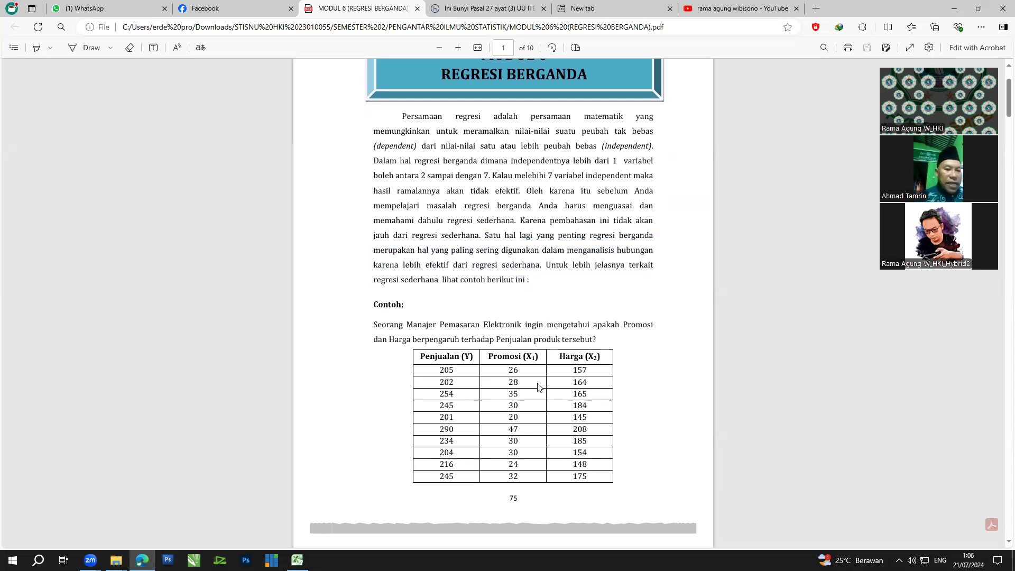
Step: Examine the Contoh question and its Penjualan, Promosi and Harga data table in the Modul 6 PDF
{"action": "left_click_drag", "start_coordinate": [373, 325], "coordinate": [656, 327]}
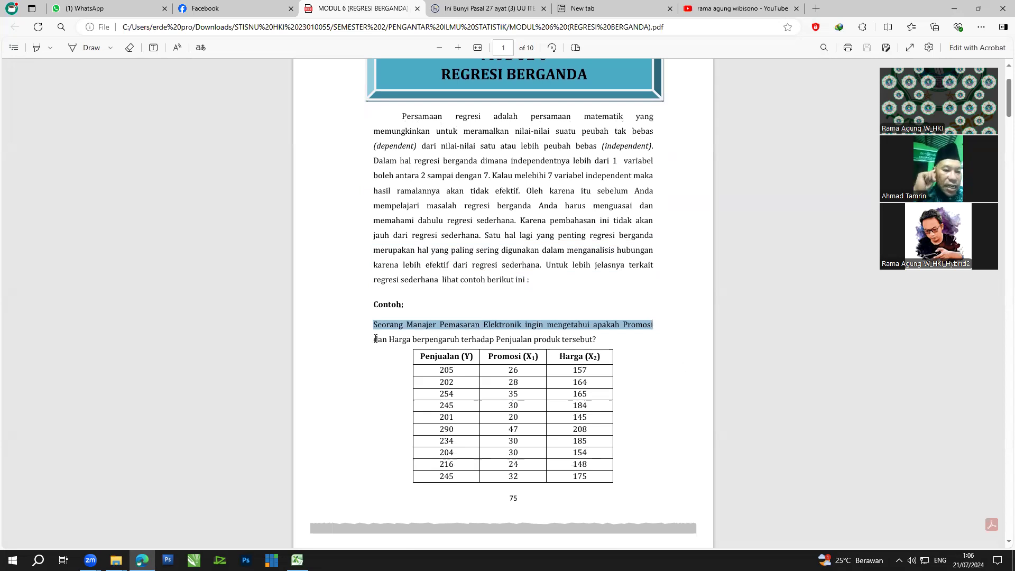
{"action": "left_click_drag", "start_coordinate": [374, 338], "coordinate": [597, 340]}
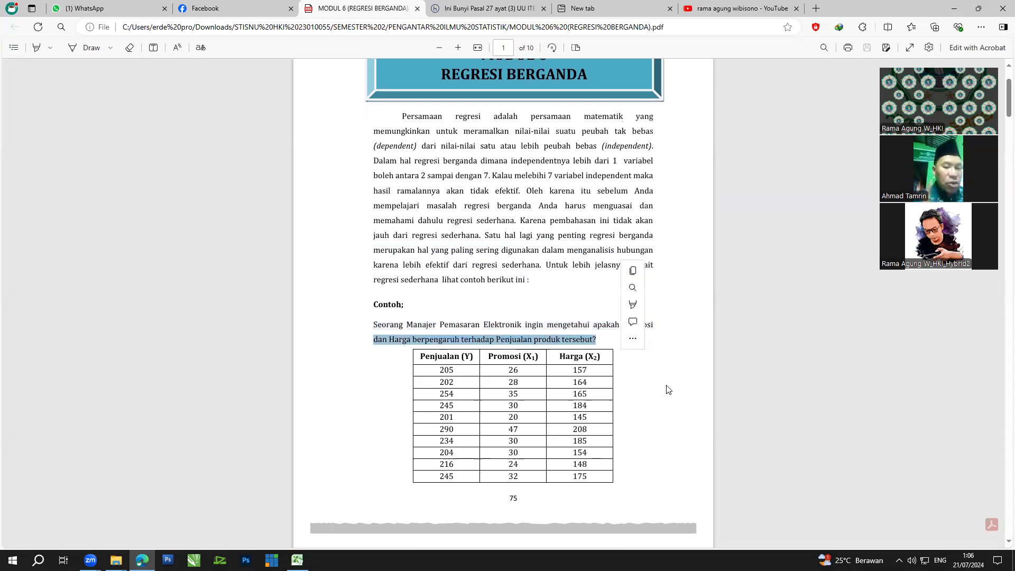
{"action": "scroll", "coordinate": [659, 385], "scroll_direction": "down", "scroll_amount": 2}
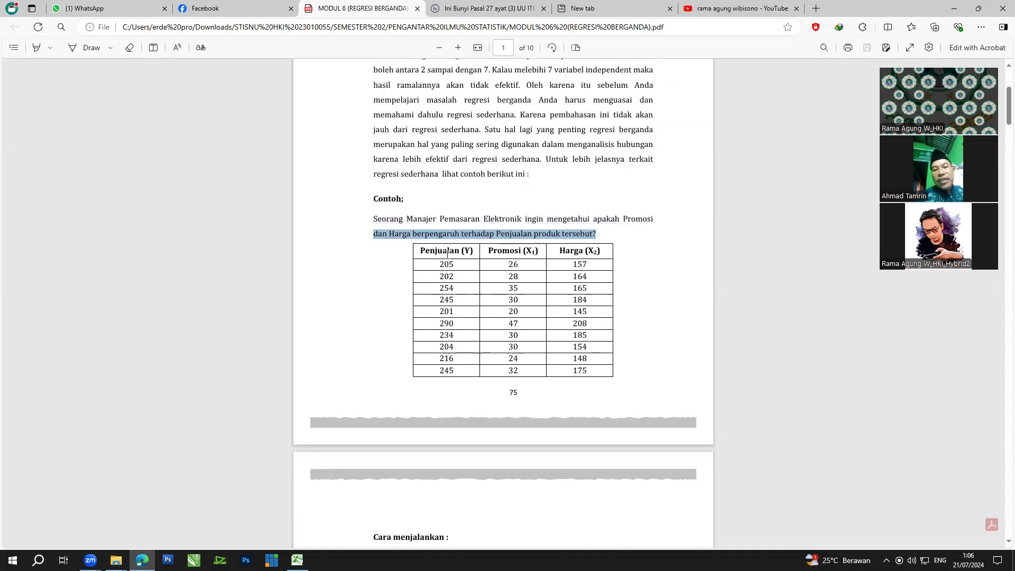
{"action": "left_click_drag", "start_coordinate": [437, 264], "coordinate": [608, 371]}
{"action": "left_click", "coordinate": [670, 432]}
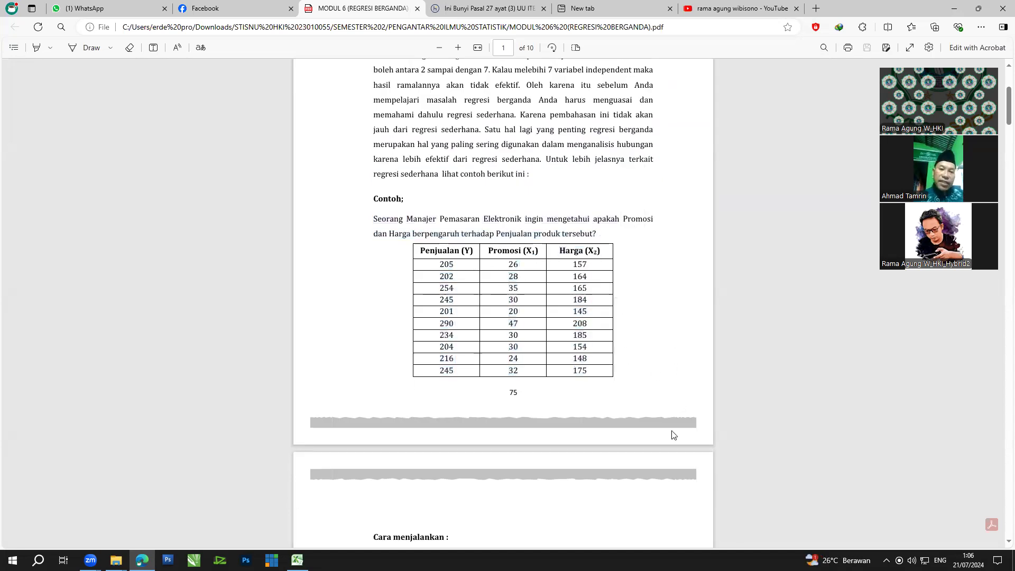
{"action": "scroll", "coordinate": [575, 388], "scroll_direction": "down", "scroll_amount": 2}
{"action": "scroll", "coordinate": [573, 388], "scroll_direction": "up", "scroll_amount": 1}
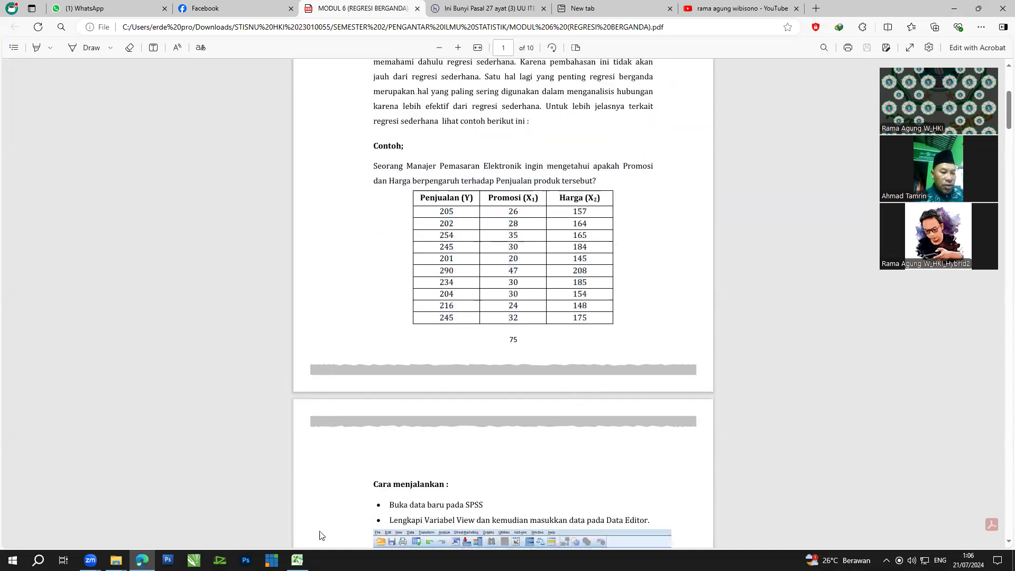
Step: Switch to the INPUT DATA SOAL8.xlsx workbook in Excel and show the SOAL MODUL 6 sheet with the regression data
{"action": "left_click", "coordinate": [296, 560]}
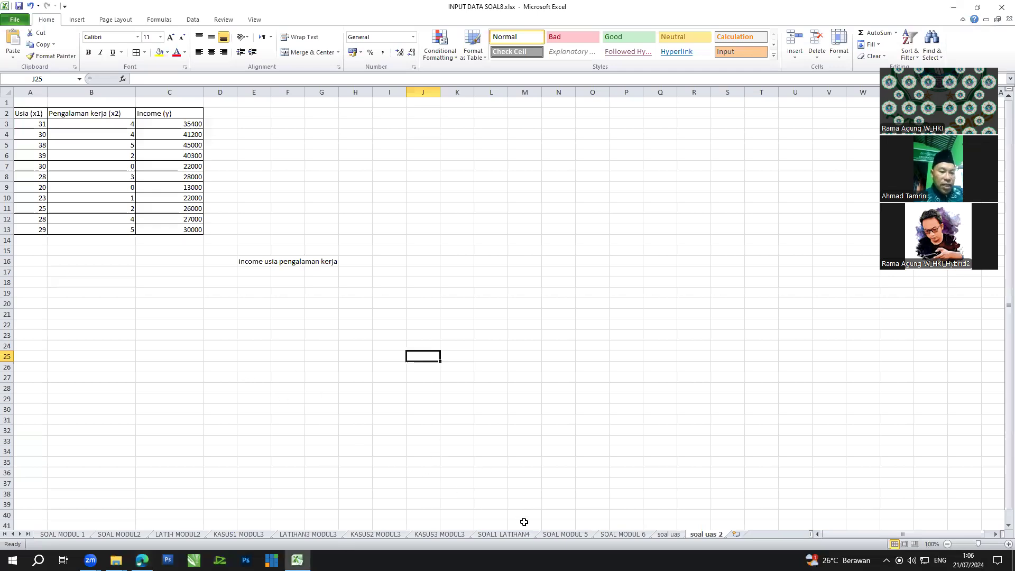
{"action": "left_click", "coordinate": [623, 534]}
{"action": "left_click", "coordinate": [91, 159]}
{"action": "left_click", "coordinate": [268, 136]}
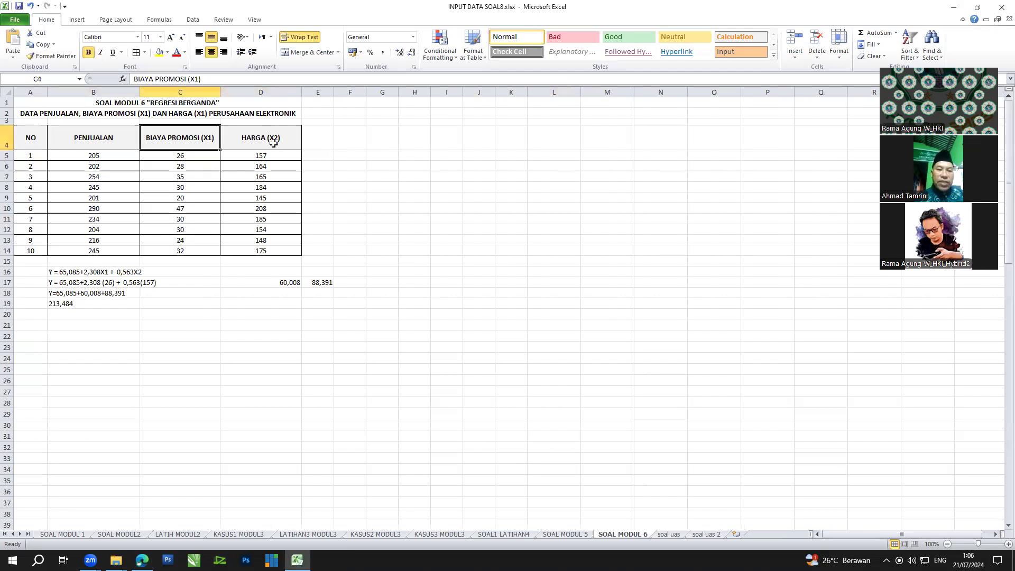
{"action": "left_click", "coordinate": [407, 359]}
{"action": "left_click", "coordinate": [204, 379]}
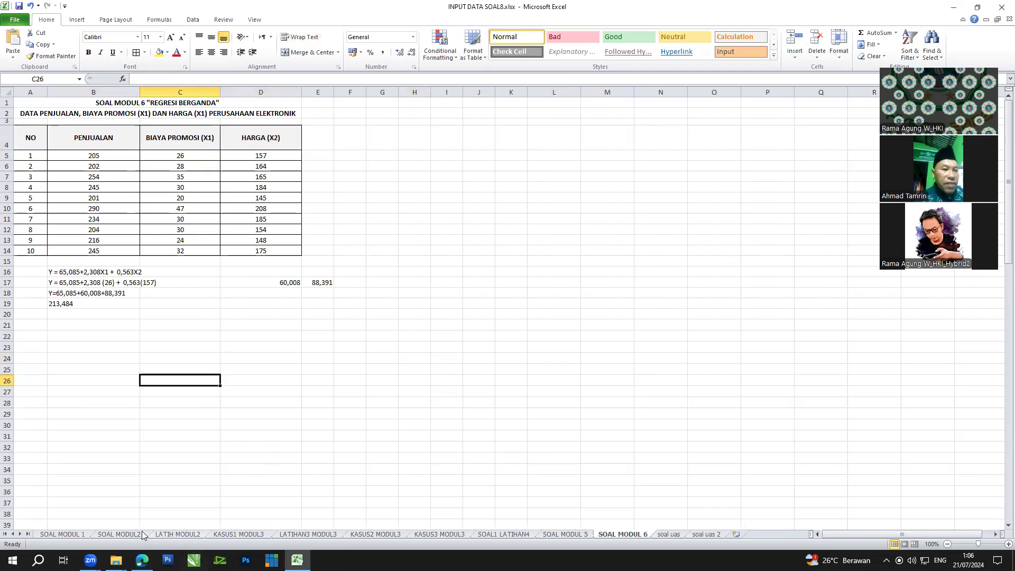
Step: Launch 1. SPPS 16.exe from the SPSS 16 folder and bring up an empty, maximized Data Editor without opening a data source
{"action": "mouse_move", "coordinate": [116, 559]}
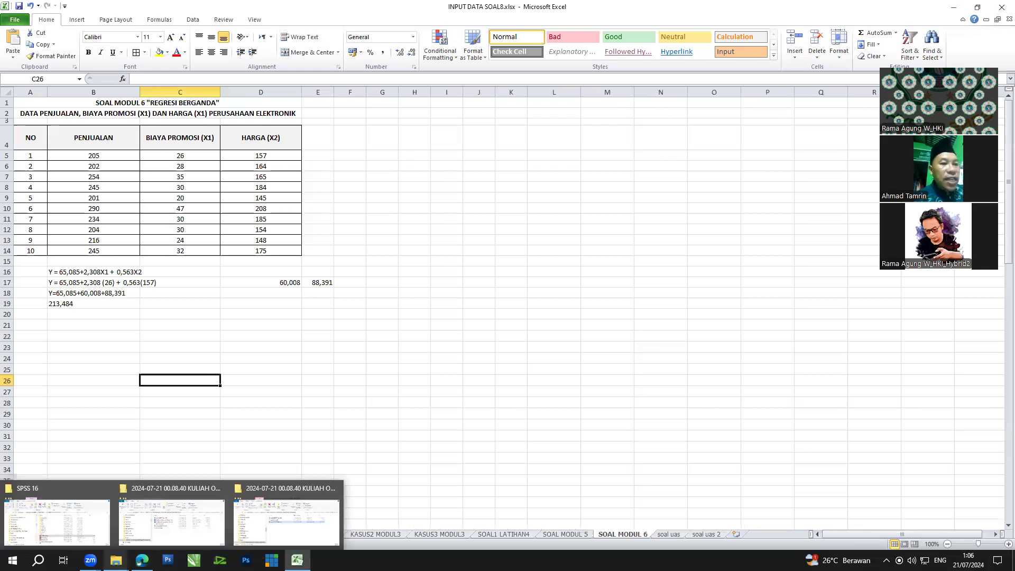
{"action": "left_click", "coordinate": [57, 521]}
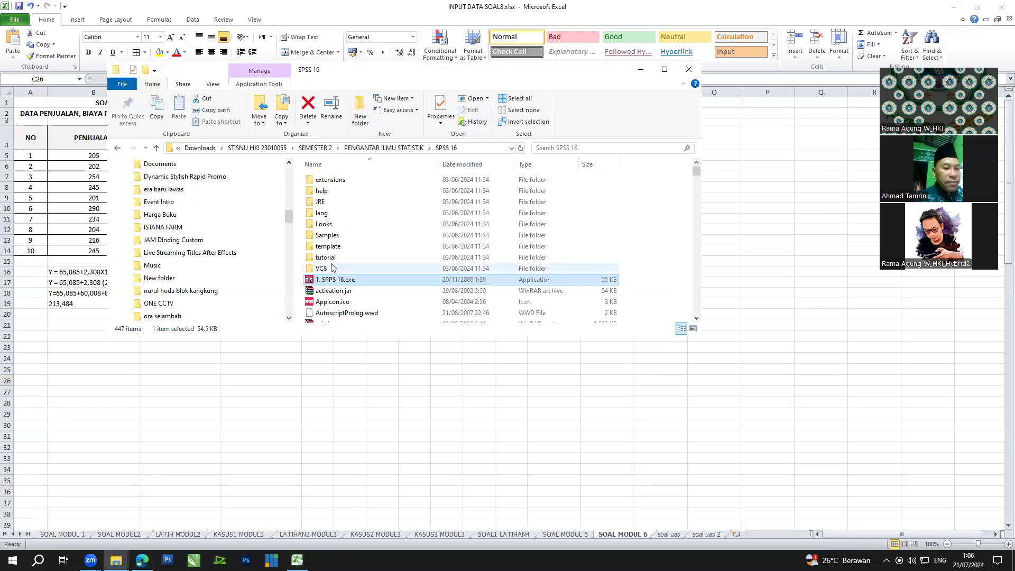
{"action": "double_click", "coordinate": [341, 279]}
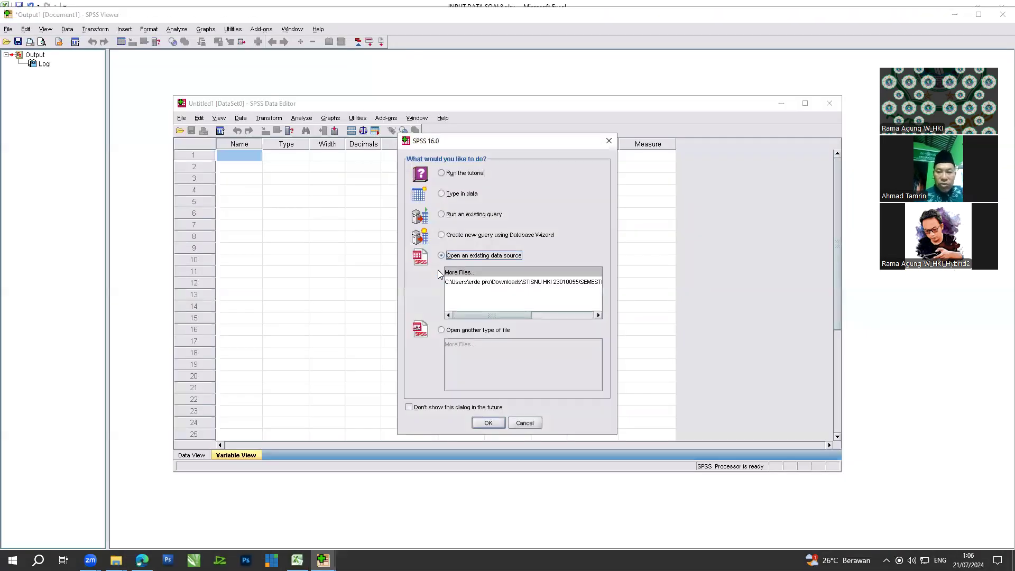
{"action": "left_click", "coordinate": [609, 140]}
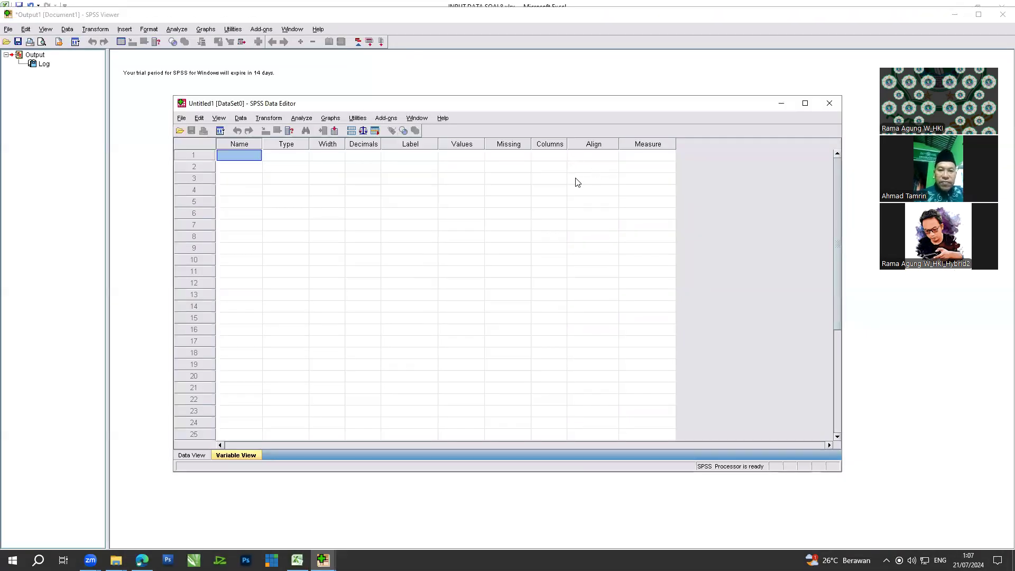
{"action": "double_click", "coordinate": [638, 106]}
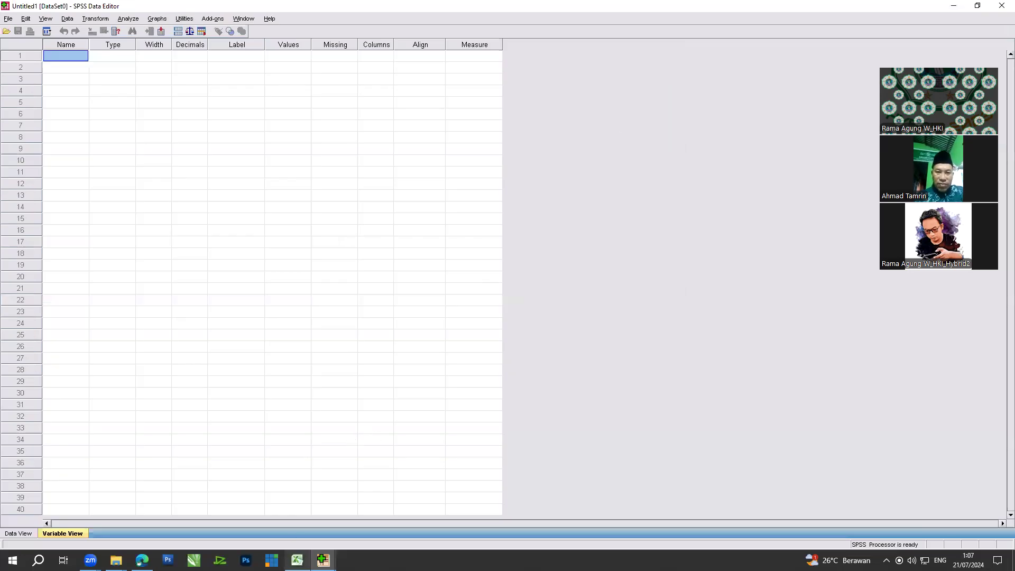
Step: Switch back to Excel and copy the PENJUALAN, BIAYA PROMOSI (X1) and HARGA (X2) columns with their headers, range B4:D14
{"action": "key", "text": "alt+Tab"}
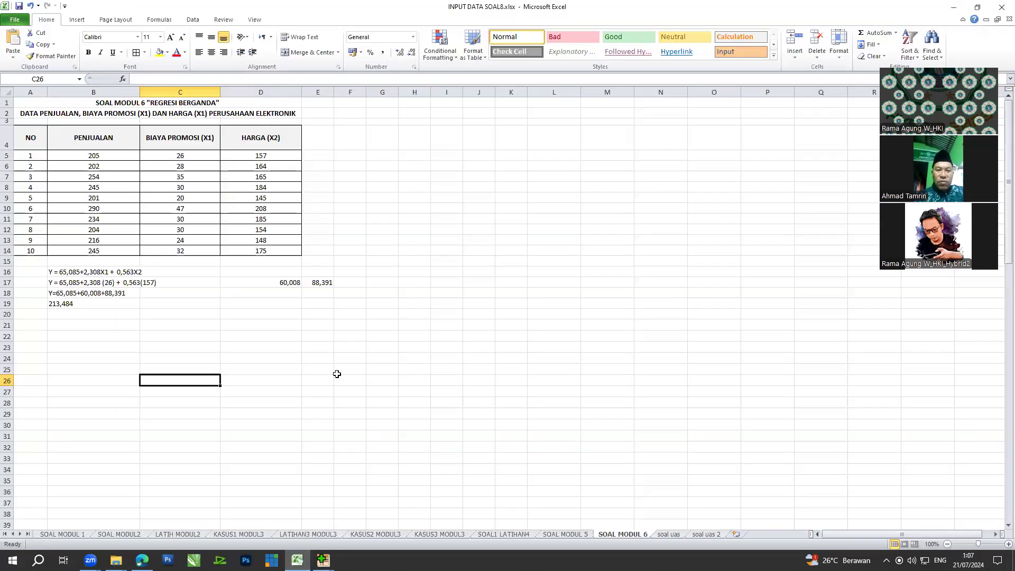
{"action": "left_click", "coordinate": [85, 141]}
{"action": "left_click_drag", "start_coordinate": [166, 146], "coordinate": [265, 252]}
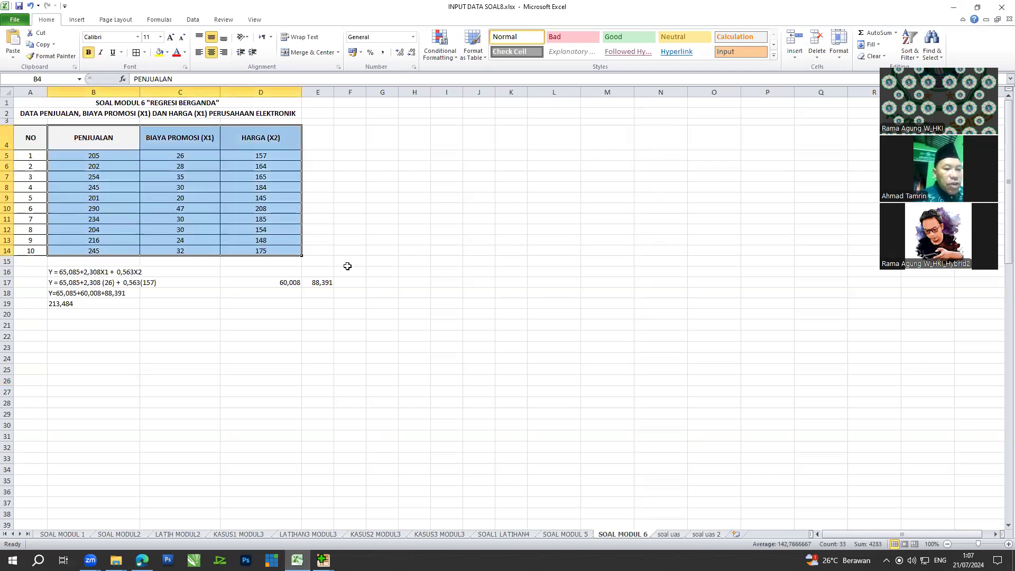
{"action": "right_click", "coordinate": [262, 148]}
{"action": "left_click", "coordinate": [295, 165]}
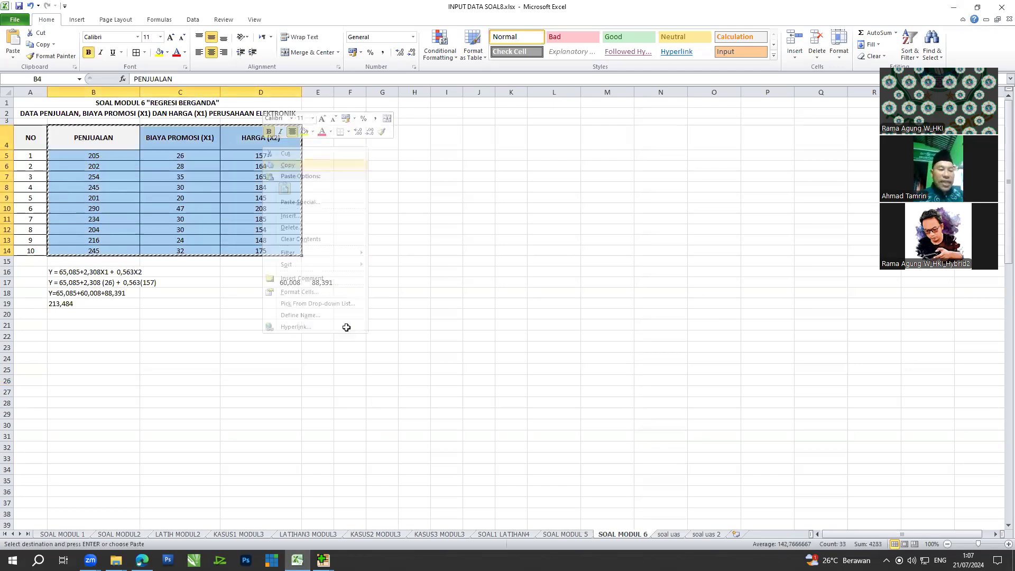
Step: Switch to the SPSS Data Editor and paste the copied table into the data grid from the first cell
{"action": "left_click", "coordinate": [324, 560]}
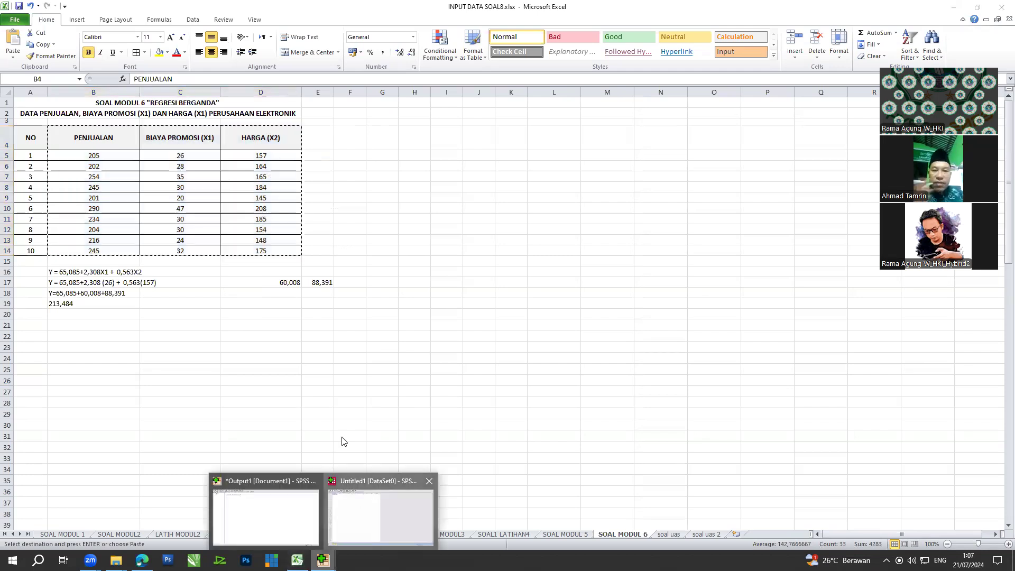
{"action": "left_click", "coordinate": [370, 508]}
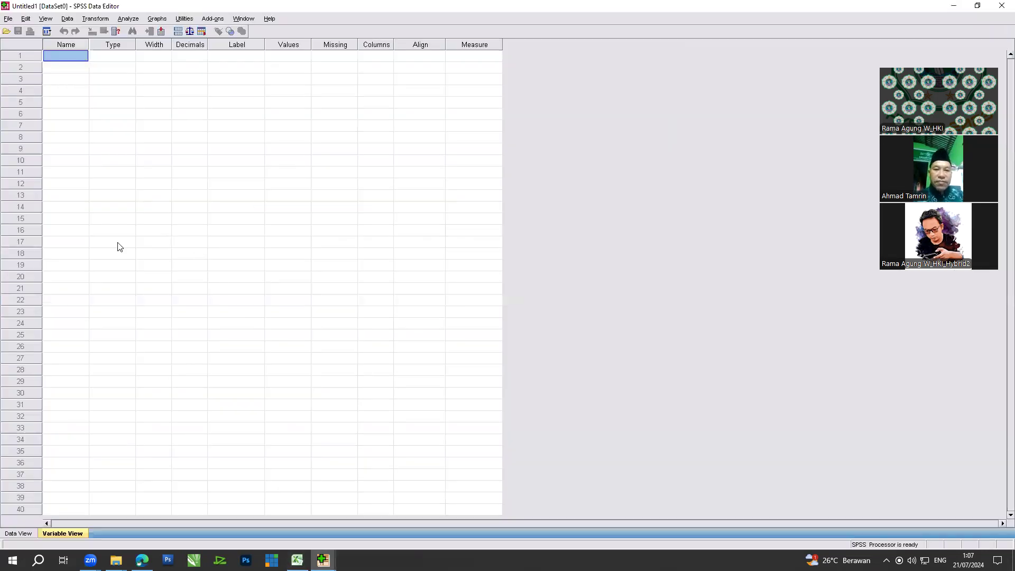
{"action": "left_click", "coordinate": [18, 534]}
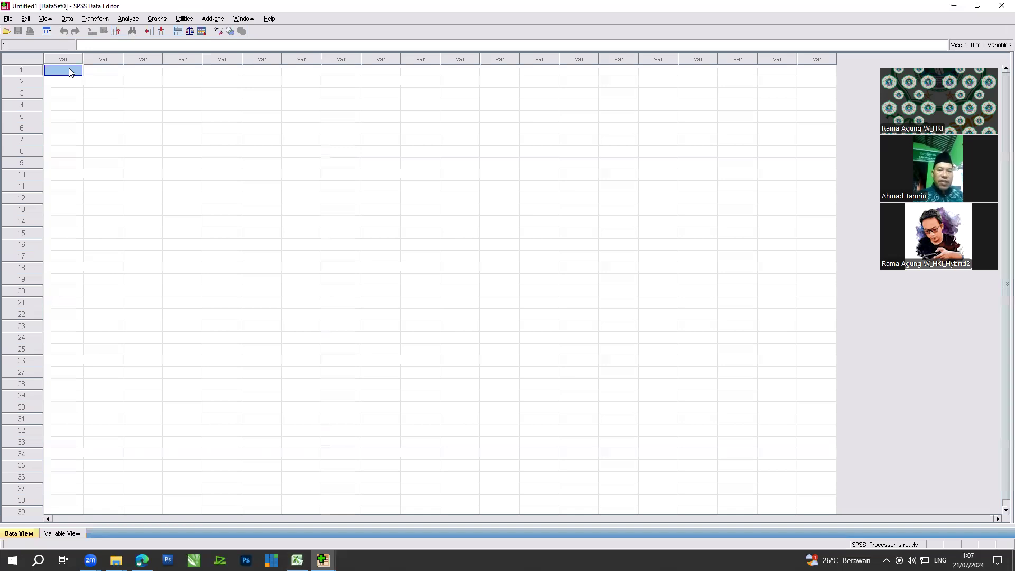
{"action": "key", "text": "ctrl+v"}
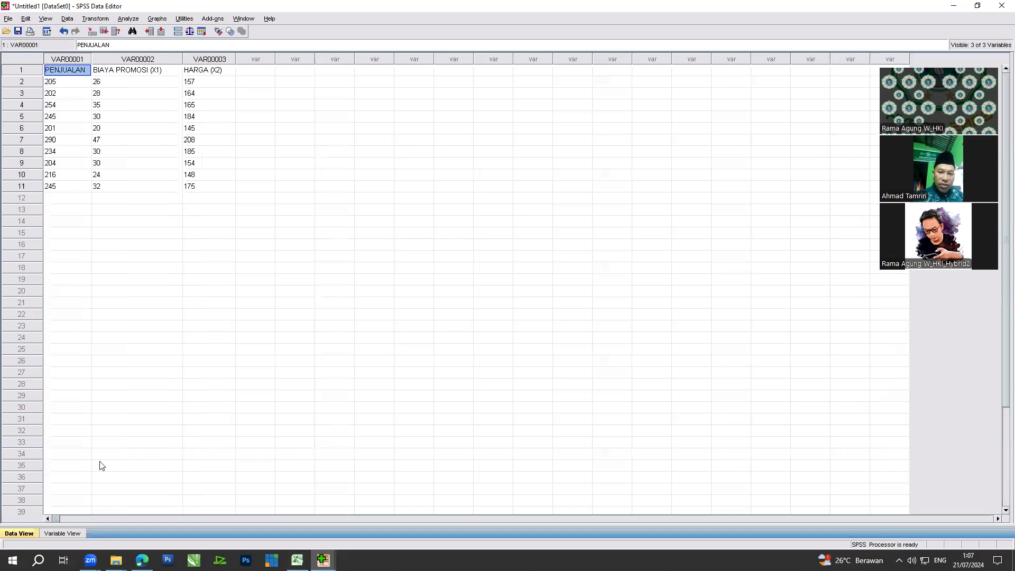
Step: Check the definitions of the three pasted variables in SPSS, and return to the SOAL MODUL 6 sheet in Excel
{"action": "left_click", "coordinate": [57, 534]}
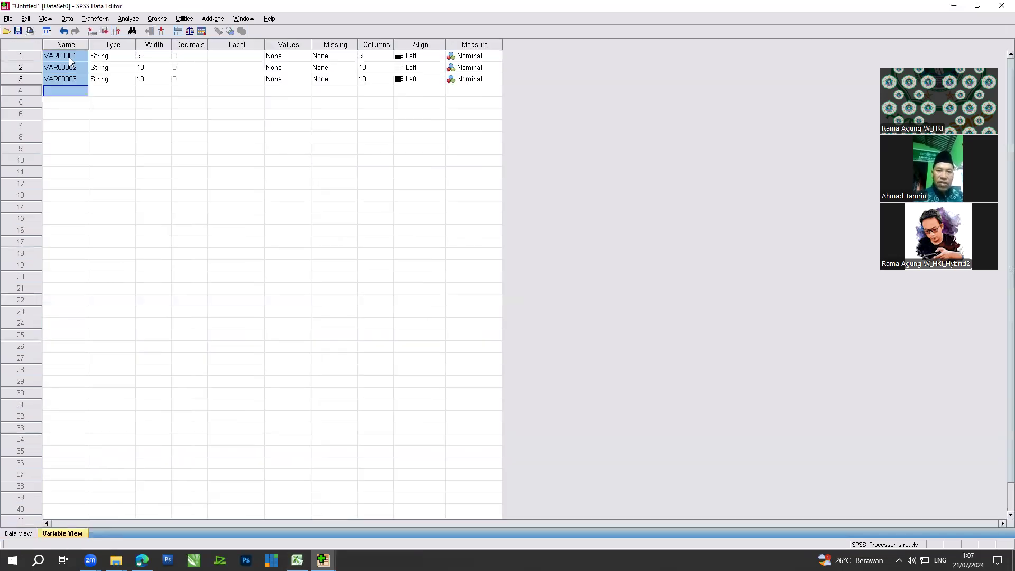
{"action": "left_click", "coordinate": [118, 150]}
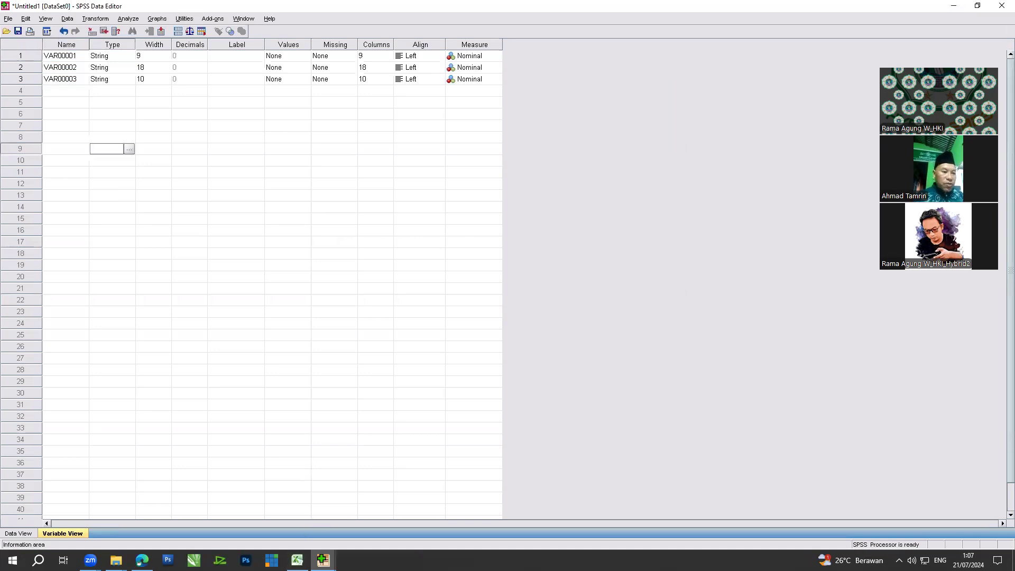
{"action": "left_click", "coordinate": [298, 560]}
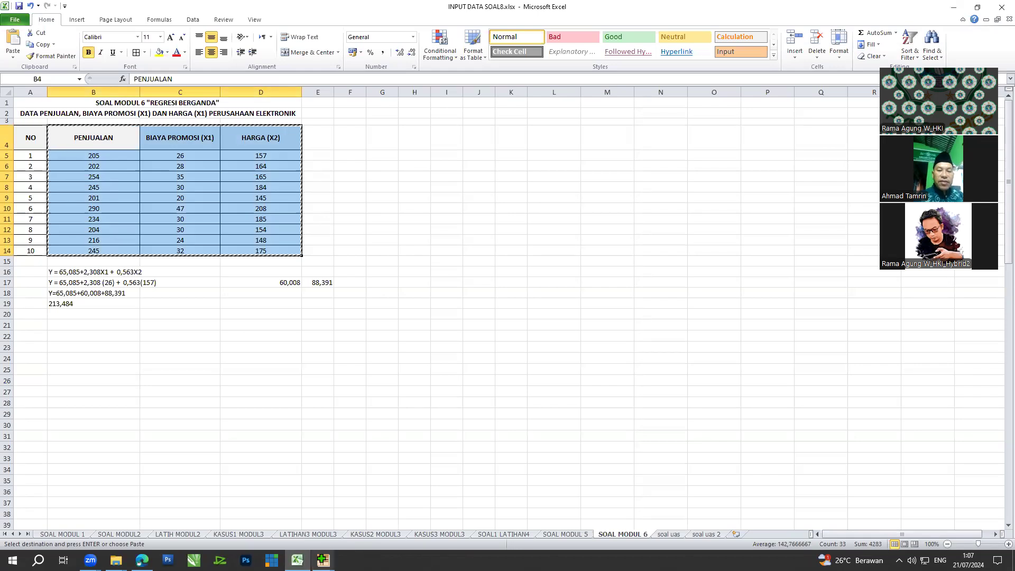
Step: Switch to the SPSS Data Editor and rename the three variables Penjualan, Promosi and Harga
{"action": "mouse_move", "coordinate": [323, 560]}
{"action": "left_click", "coordinate": [365, 505]}
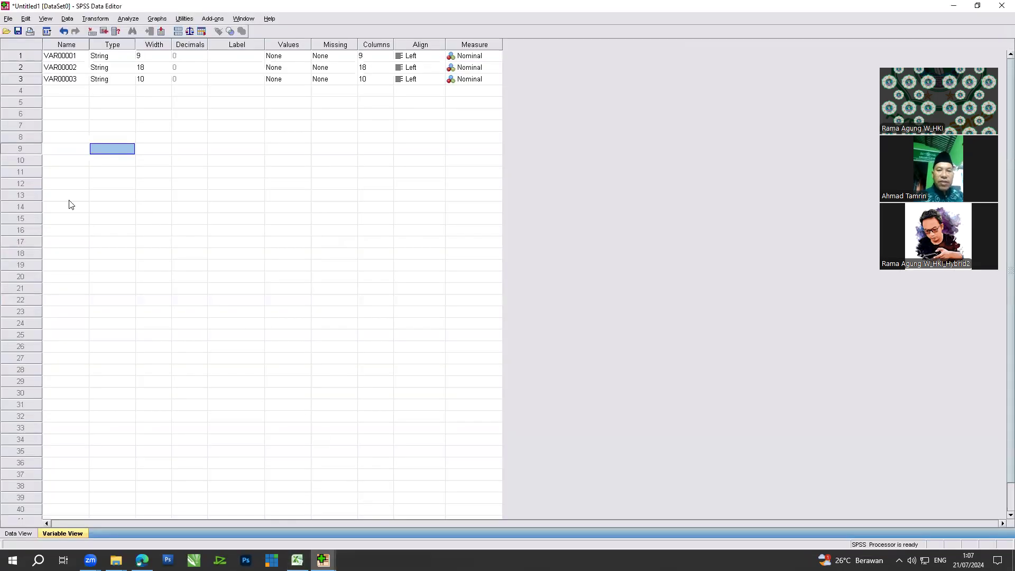
{"action": "left_click", "coordinate": [67, 56]}
{"action": "left_click", "coordinate": [67, 54]}
{"action": "type", "text": "Penjualan"}
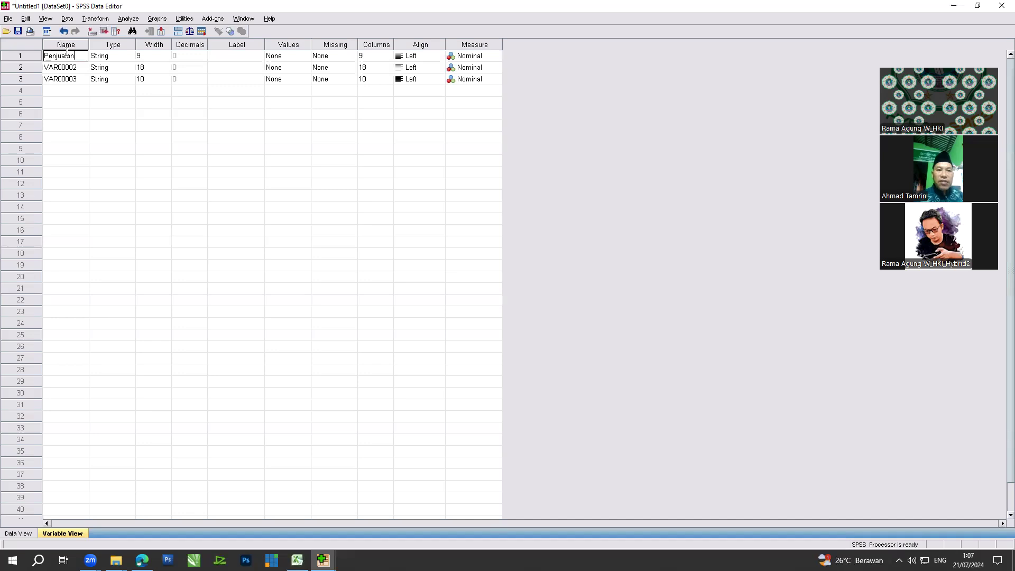
{"action": "left_click", "coordinate": [73, 67]}
{"action": "left_click", "coordinate": [73, 67]}
{"action": "type", "text": "Promosi"}
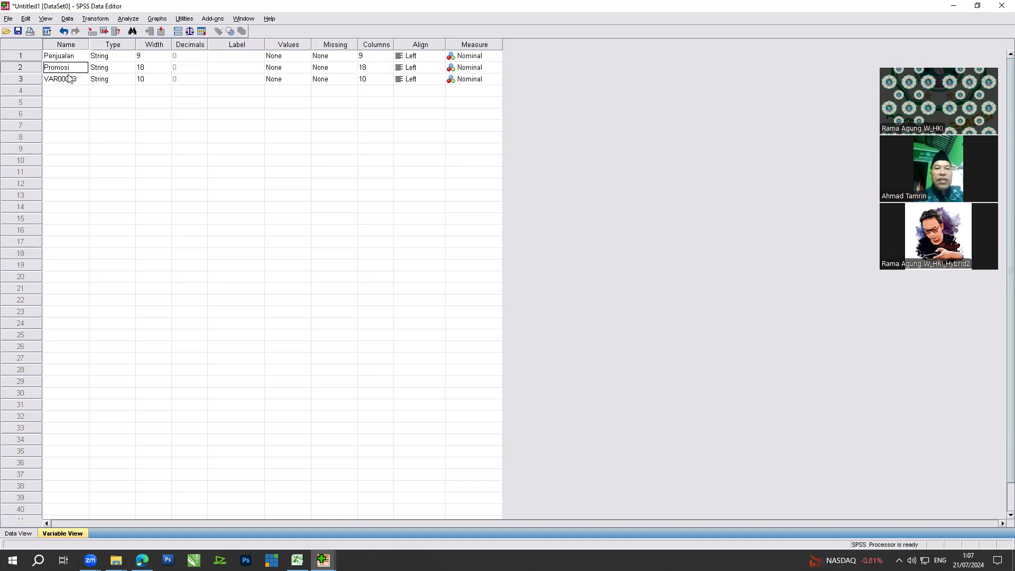
{"action": "left_click", "coordinate": [69, 78]}
{"action": "left_click", "coordinate": [68, 77]}
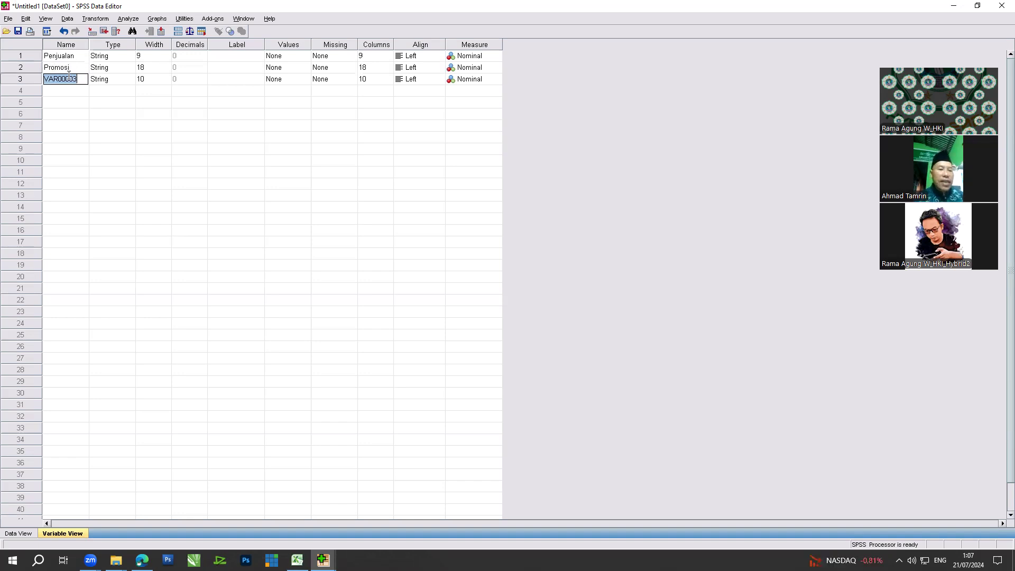
{"action": "type", "text": "Harga"}
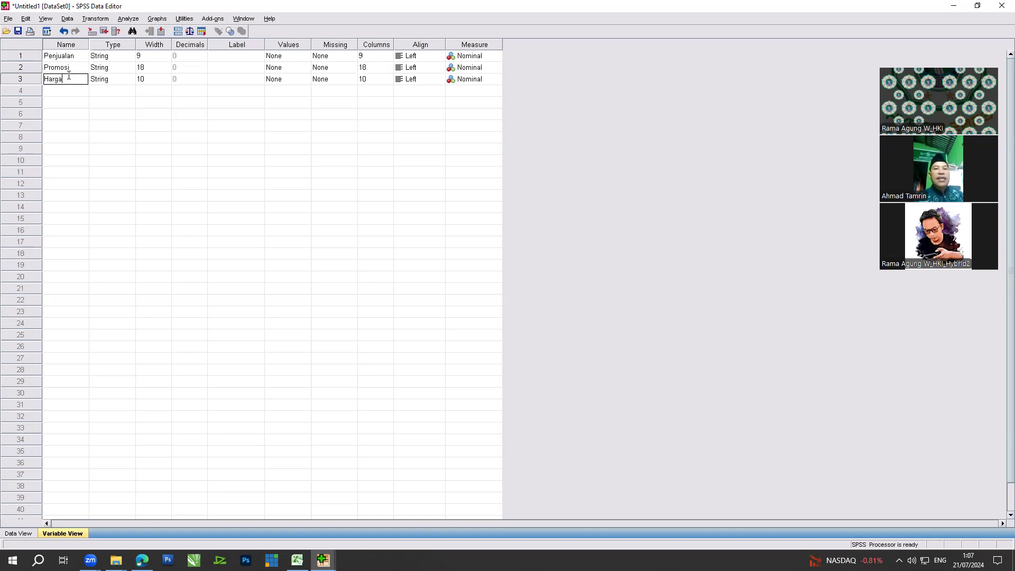
{"action": "left_click", "coordinate": [129, 117]}
Step: Set the variable type of Penjualan and Promosi to Numeric
{"action": "left_click", "coordinate": [127, 59]}
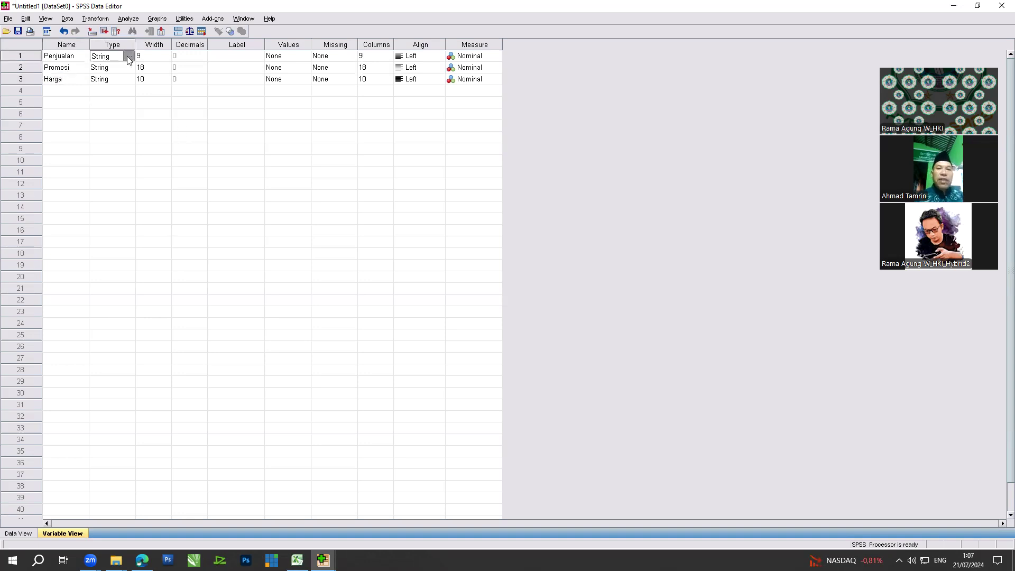
{"action": "left_click", "coordinate": [129, 56]}
{"action": "left_click", "coordinate": [443, 229]}
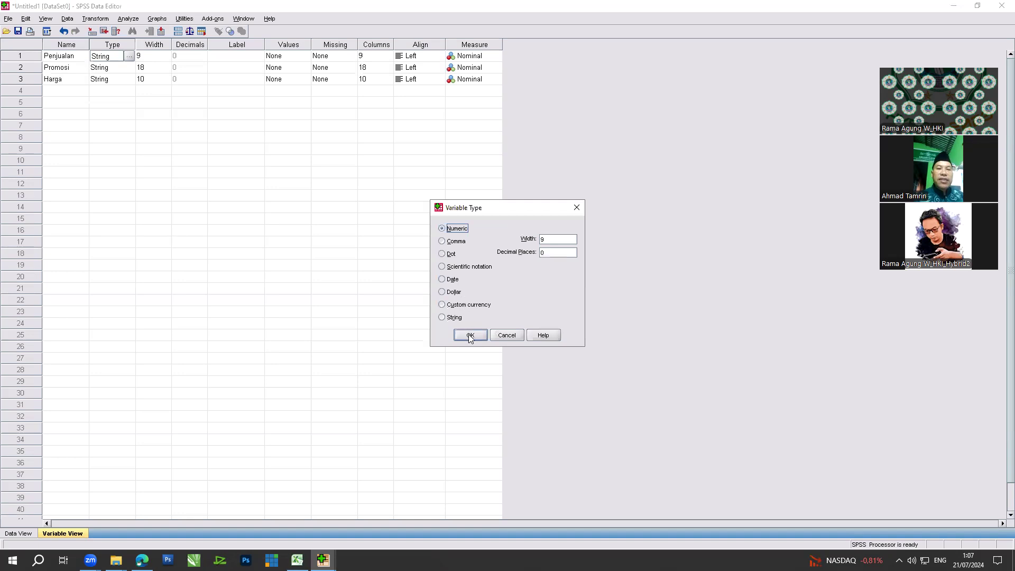
{"action": "left_click", "coordinate": [470, 337]}
{"action": "left_click", "coordinate": [127, 67]}
{"action": "left_click", "coordinate": [129, 68]}
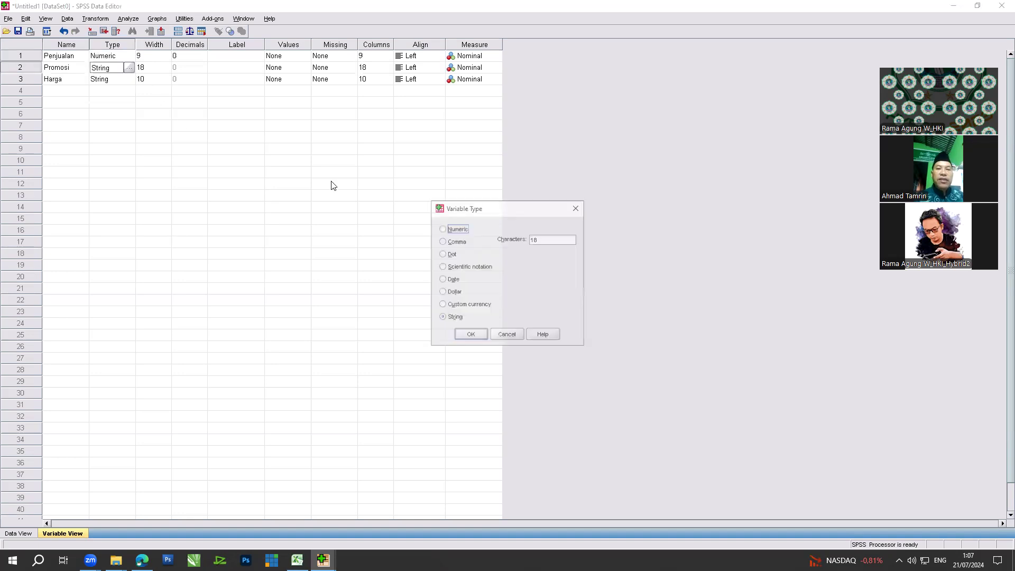
{"action": "left_click", "coordinate": [443, 228]}
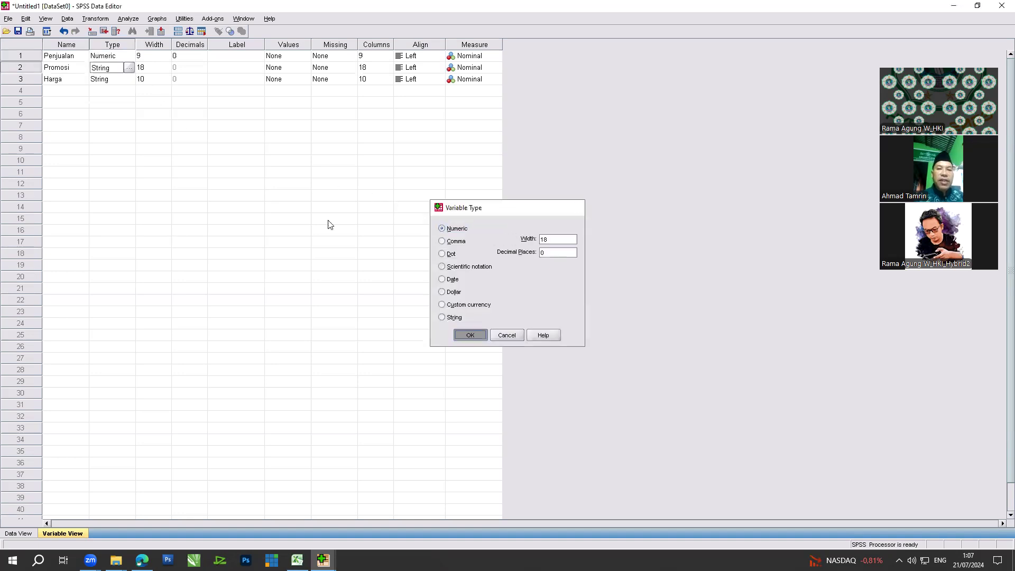
{"action": "key", "text": "Return"}
Step: Set the variable type of Harga to Numeric as well
{"action": "left_click", "coordinate": [125, 90]}
{"action": "left_click", "coordinate": [130, 78]}
{"action": "left_click", "coordinate": [130, 79]}
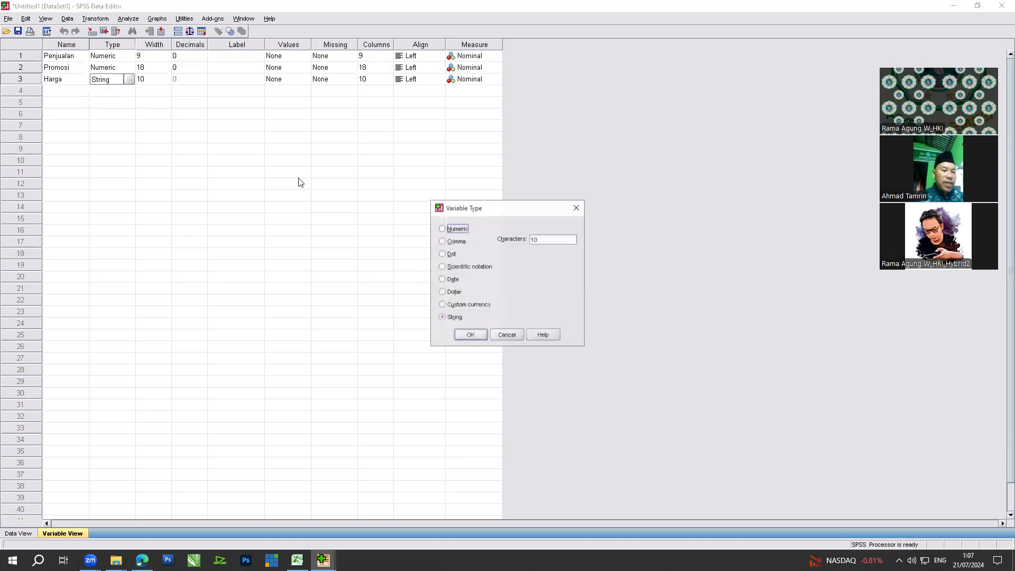
{"action": "left_click", "coordinate": [442, 228]}
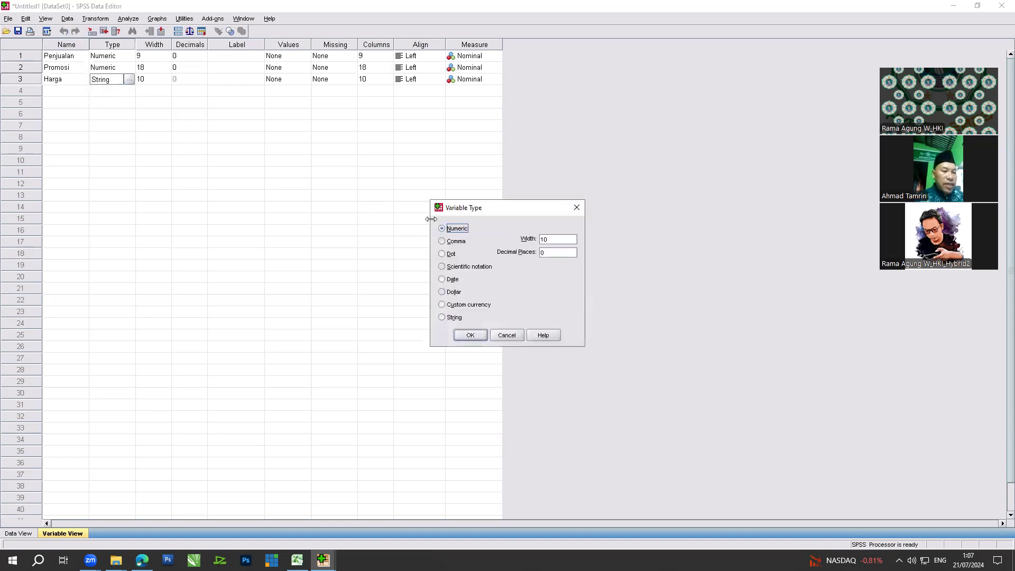
{"action": "left_click", "coordinate": [477, 334]}
{"action": "left_click", "coordinate": [222, 171]}
{"action": "left_click", "coordinate": [328, 218]}
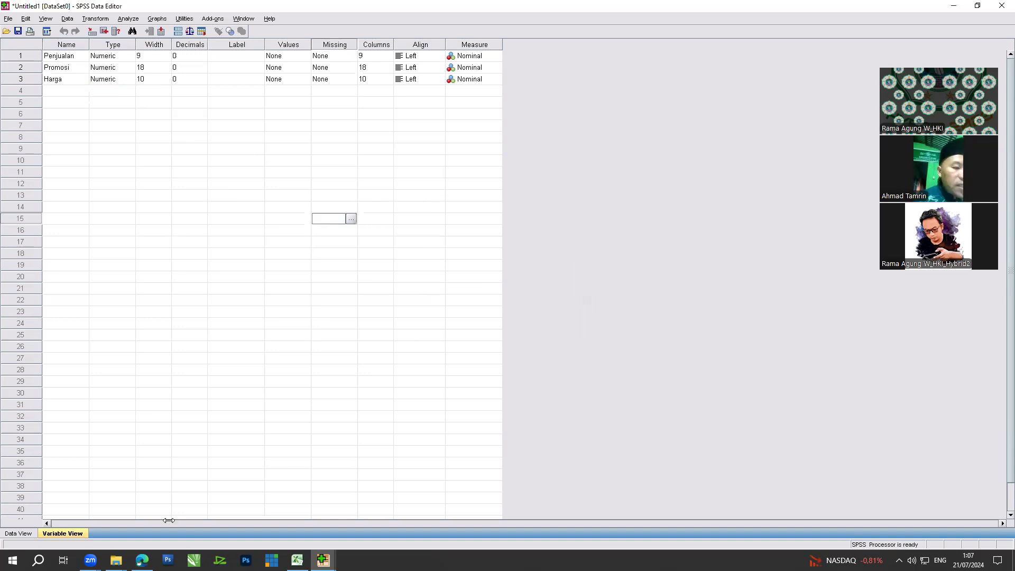
Step: Check the Variable View settings in the MODUL 6 (REGRESI BERGANDA) PDF in the browser, and return to the SPSS Data Editor
{"action": "mouse_move", "coordinate": [142, 560]}
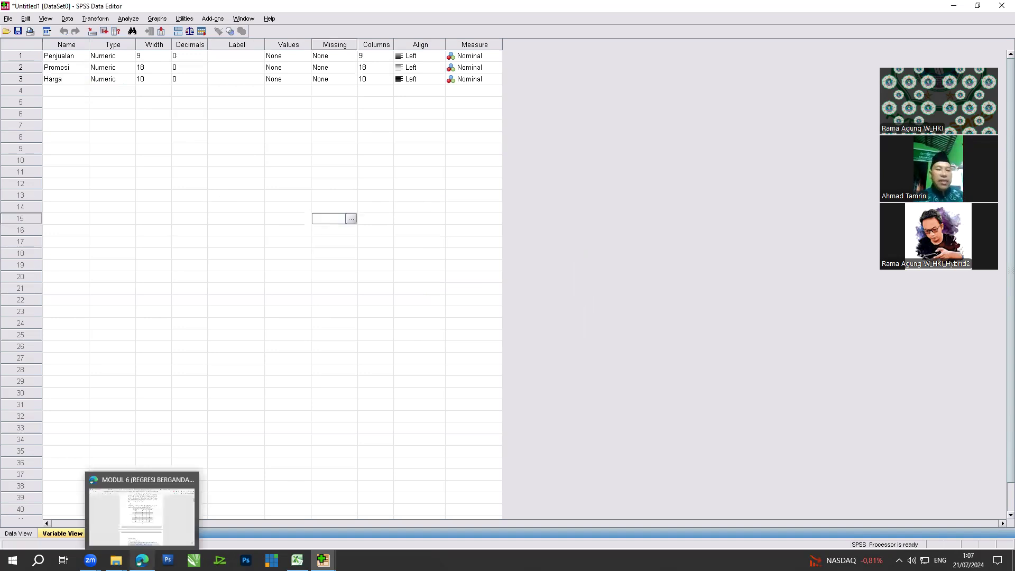
{"action": "left_click", "coordinate": [142, 508]}
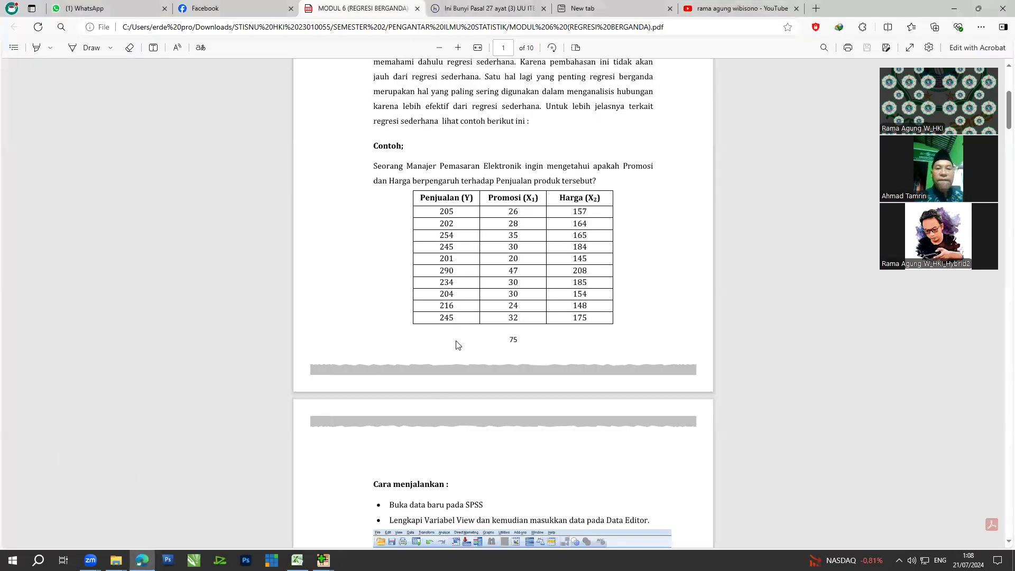
{"action": "scroll", "coordinate": [458, 344], "scroll_direction": "down", "scroll_amount": 4}
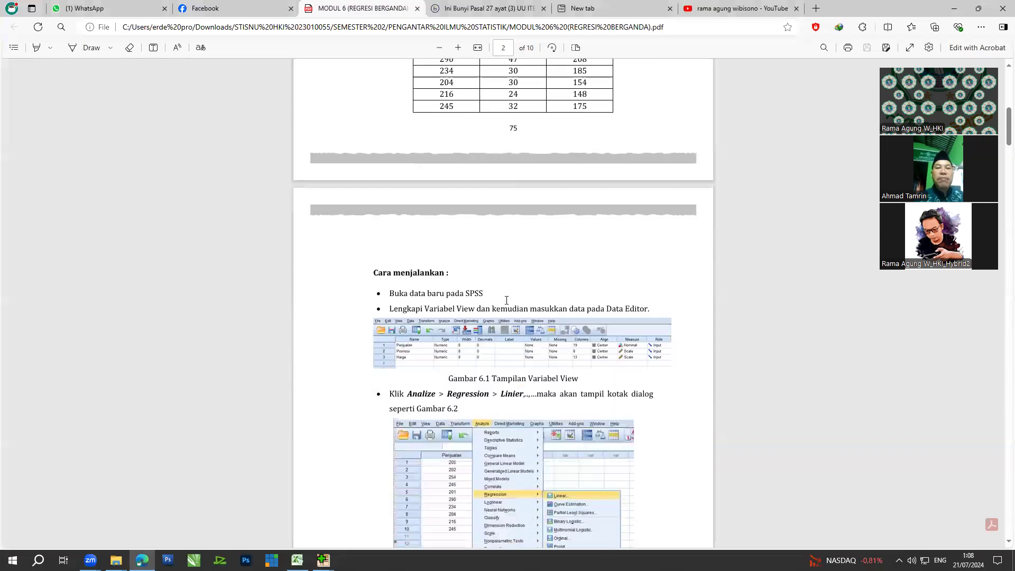
{"action": "scroll", "coordinate": [506, 300], "scroll_direction": "down", "scroll_amount": 1}
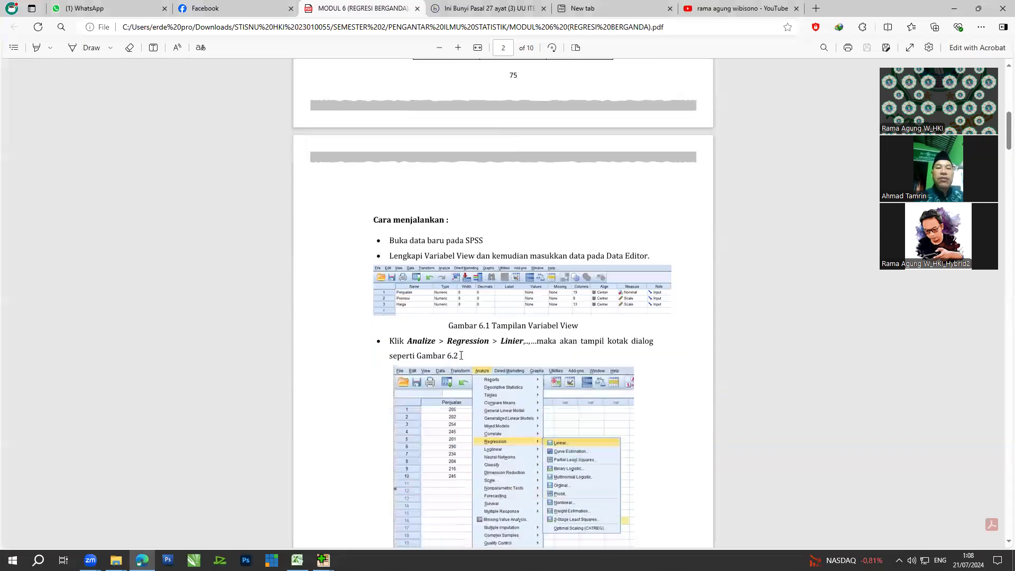
{"action": "left_click", "coordinate": [323, 560]}
{"action": "left_click", "coordinate": [368, 520]}
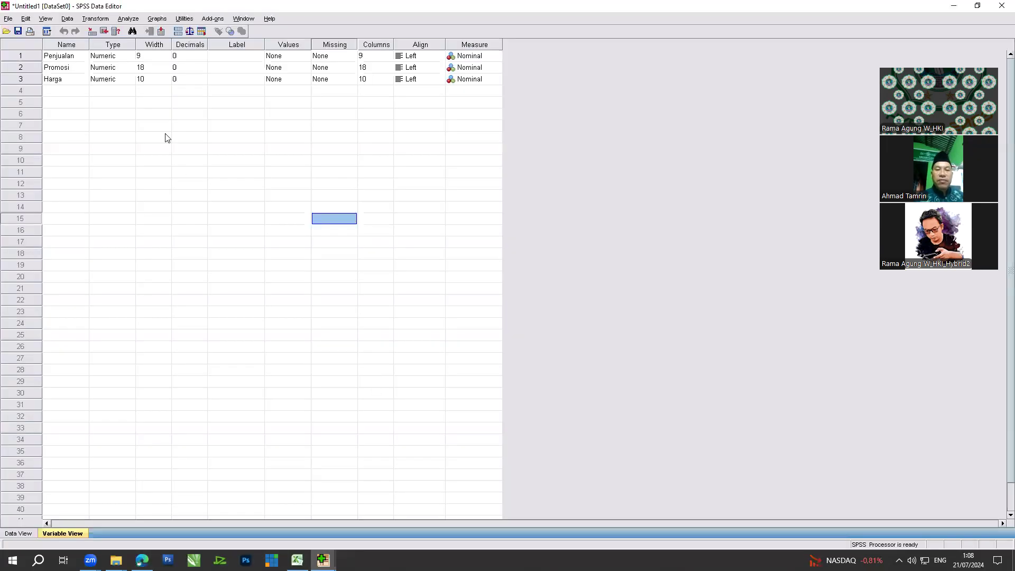
Step: Set the width of Penjualan, Promosi and Harga to 8
{"action": "left_click", "coordinate": [147, 55]}
{"action": "left_click", "coordinate": [166, 58]}
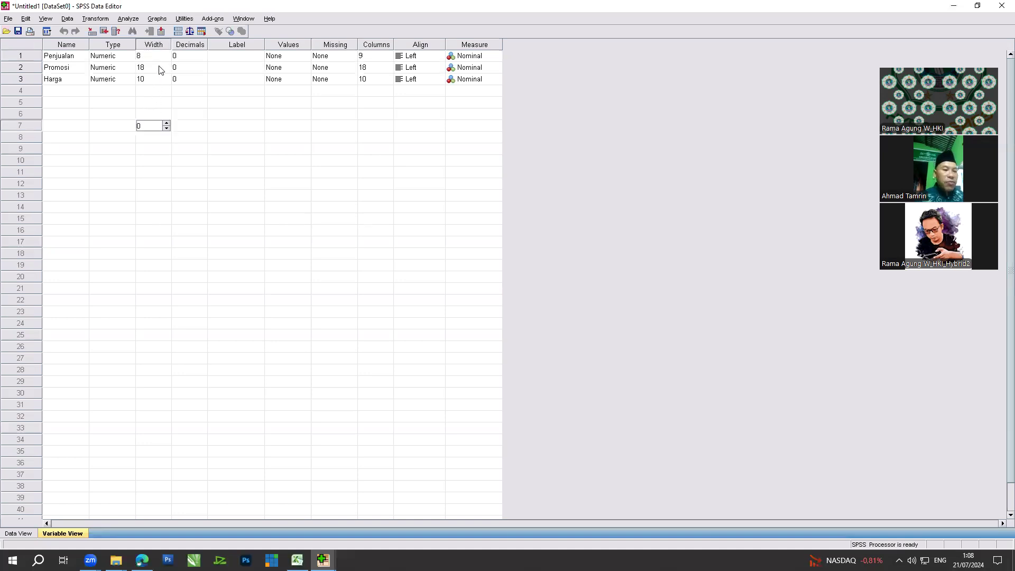
{"action": "left_click", "coordinate": [161, 69]}
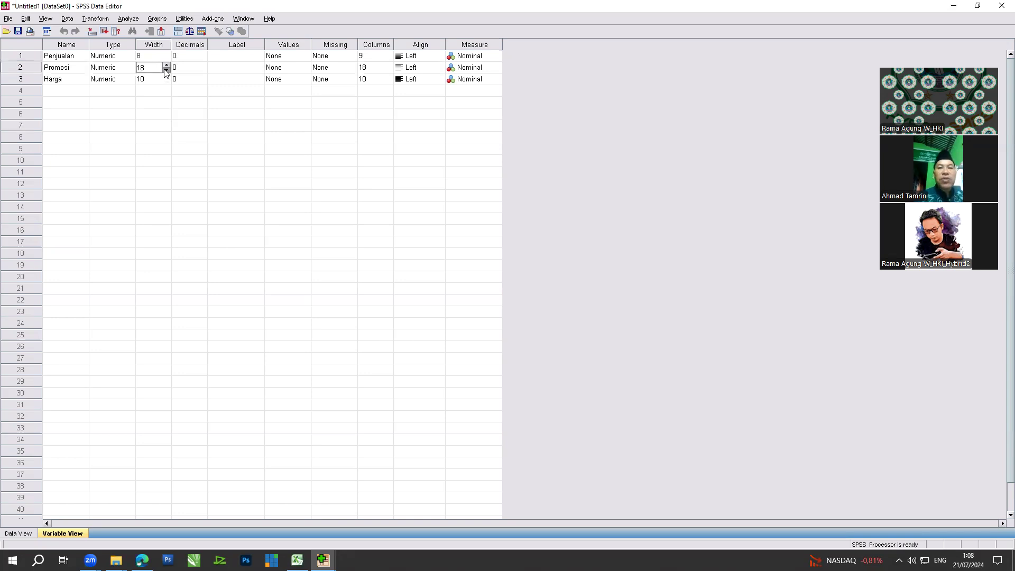
{"action": "left_click", "coordinate": [166, 70]}
{"action": "left_click", "coordinate": [165, 79]}
{"action": "left_click", "coordinate": [166, 82]}
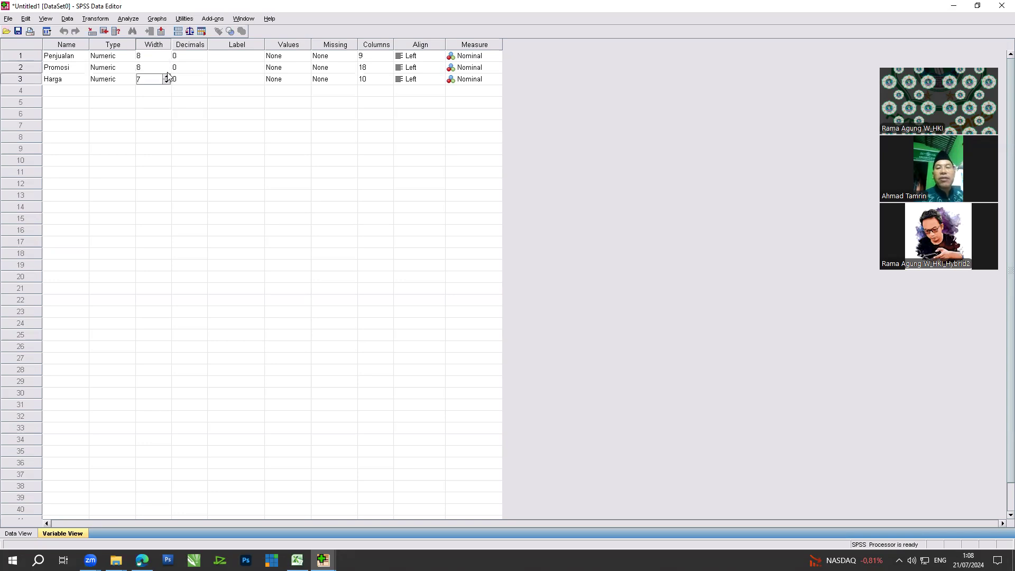
{"action": "left_click", "coordinate": [166, 77]}
{"action": "left_click", "coordinate": [159, 125]}
{"action": "left_click", "coordinate": [308, 199]}
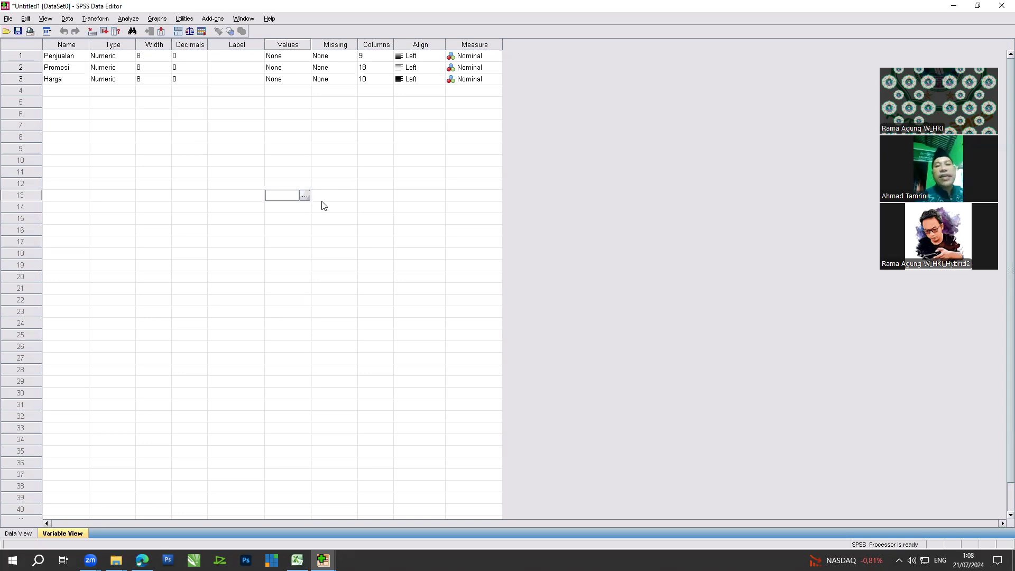
{"action": "left_click", "coordinate": [185, 59]}
{"action": "left_click", "coordinate": [224, 162]}
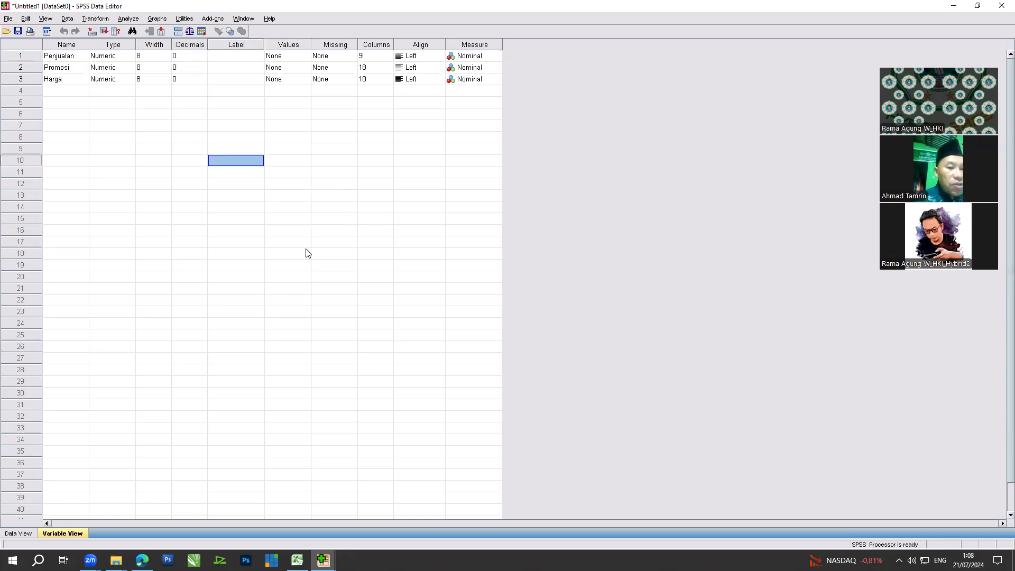
Step: Set the Columns value of Penjualan to 19
{"action": "left_click", "coordinate": [374, 57]}
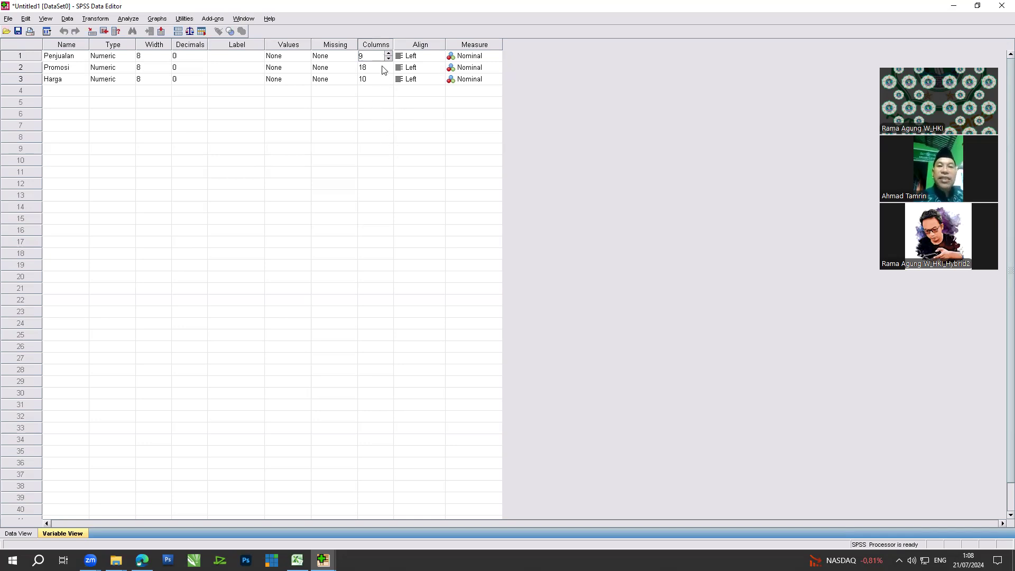
{"action": "left_click", "coordinate": [387, 54]}
{"action": "left_click", "coordinate": [387, 53]}
{"action": "left_click", "coordinate": [387, 54]}
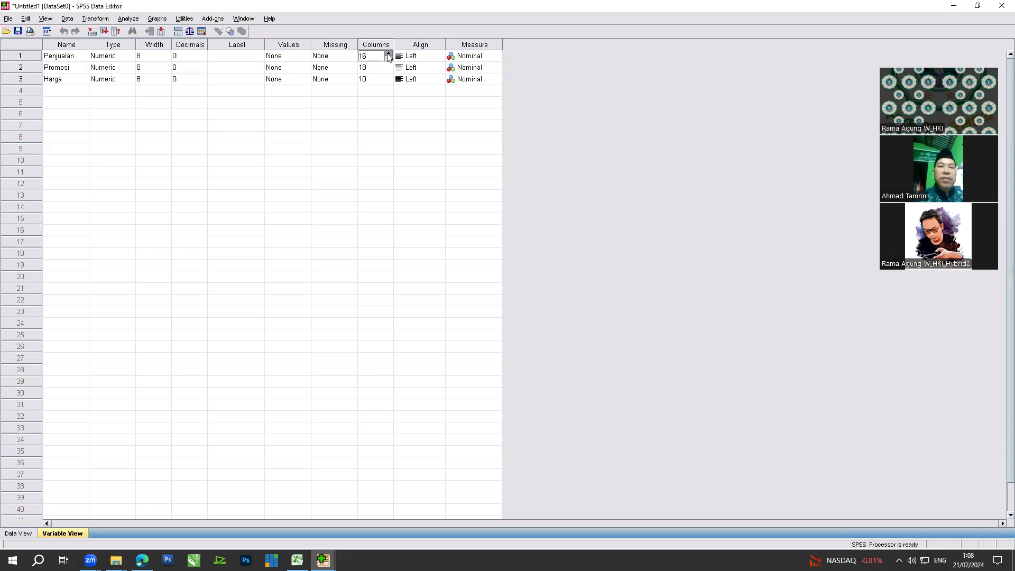
{"action": "left_click", "coordinate": [389, 53]}
Step: Reduce the Columns value of Promosi to 8
{"action": "left_click", "coordinate": [385, 67]}
{"action": "left_click", "coordinate": [388, 70]}
{"action": "left_click", "coordinate": [388, 70]}
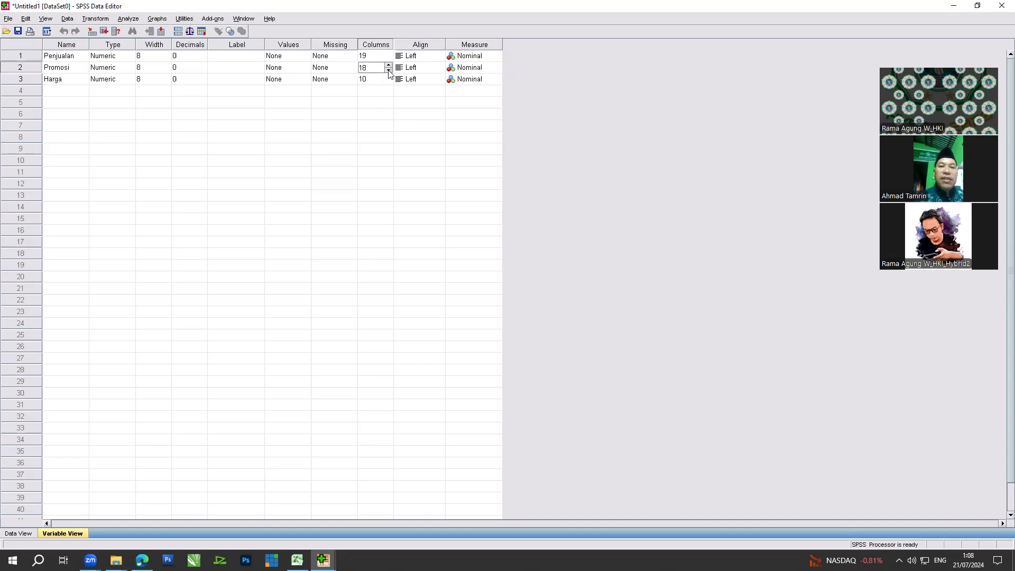
{"action": "left_click", "coordinate": [389, 70]}
{"action": "left_click", "coordinate": [389, 70]}
{"action": "left_click", "coordinate": [388, 70]}
{"action": "left_click", "coordinate": [389, 69]}
{"action": "left_click", "coordinate": [388, 70]}
{"action": "left_click", "coordinate": [389, 70]}
Step: Increase the Columns value of Harga to 13
{"action": "left_click", "coordinate": [388, 79]}
{"action": "left_click", "coordinate": [388, 76]}
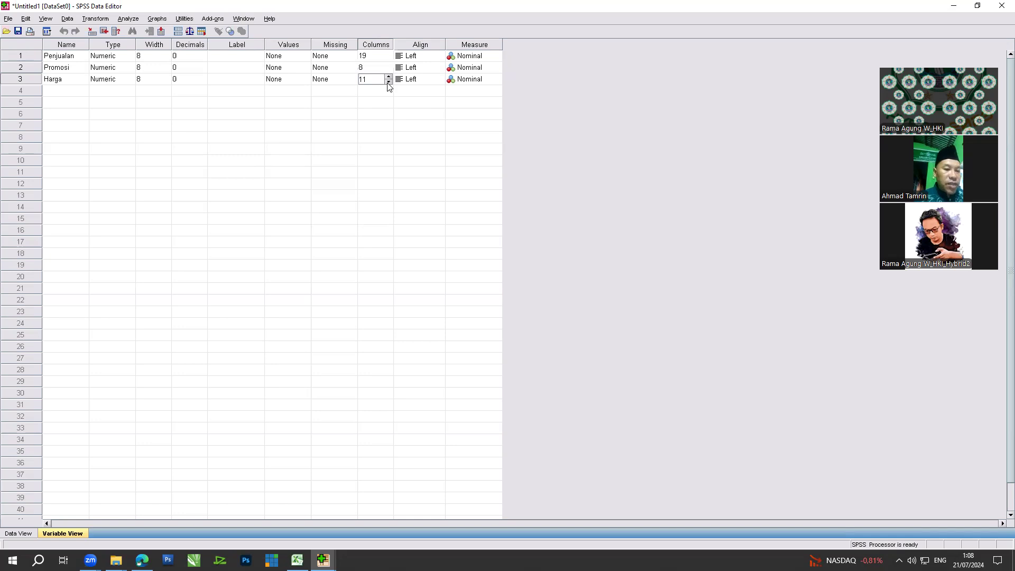
{"action": "left_click", "coordinate": [376, 91]}
{"action": "left_click", "coordinate": [376, 79]}
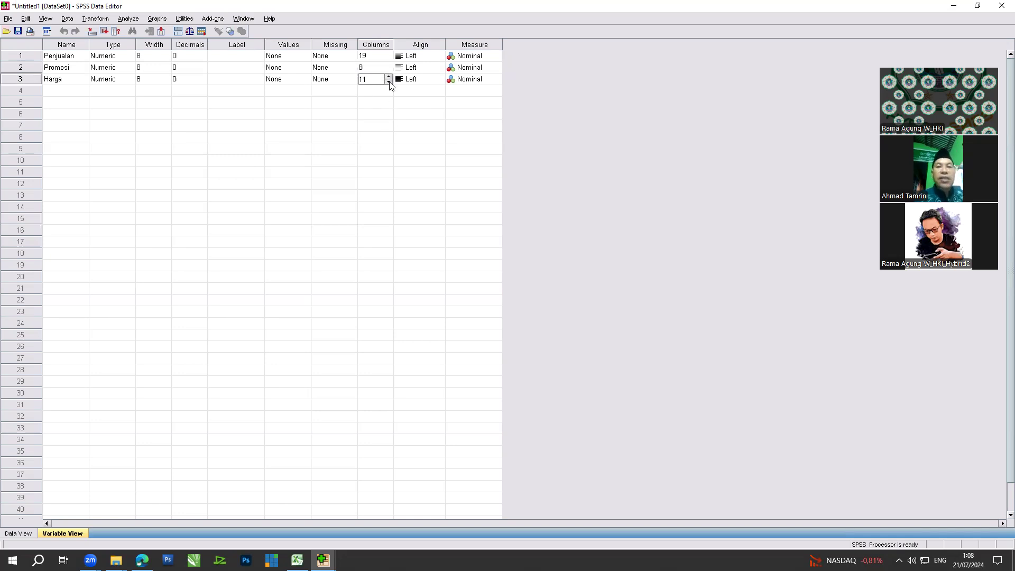
{"action": "left_click", "coordinate": [389, 76]}
{"action": "left_click", "coordinate": [389, 76]}
{"action": "left_click", "coordinate": [389, 77]}
{"action": "left_click", "coordinate": [379, 110]}
{"action": "left_click", "coordinate": [405, 187]}
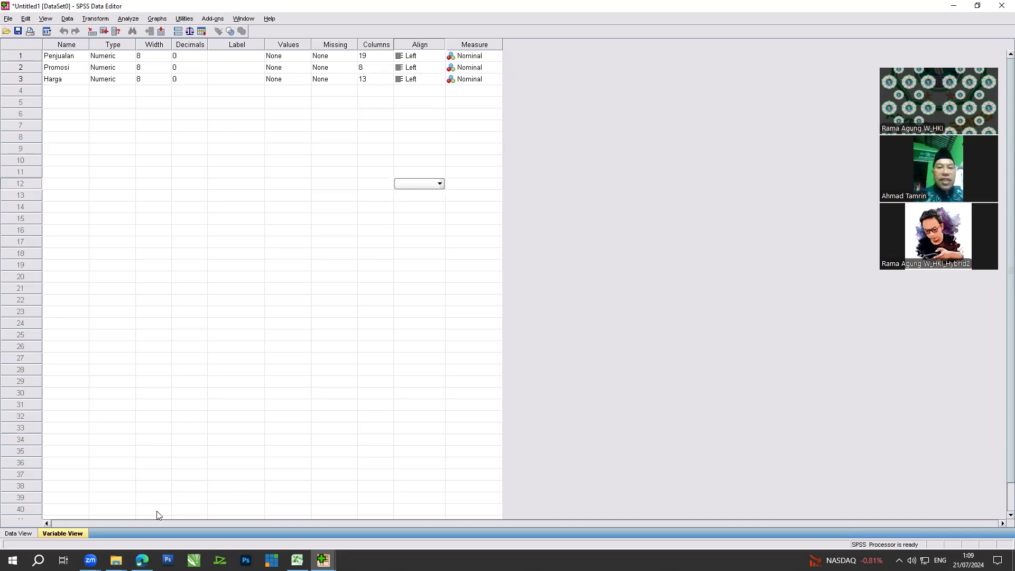
Step: Set the alignment of all three variables, Penjualan, Promosi and Harga, to Center
{"action": "left_click", "coordinate": [430, 56]}
{"action": "left_click", "coordinate": [440, 56]}
{"action": "left_click", "coordinate": [426, 83]}
{"action": "left_click", "coordinate": [438, 72]}
{"action": "left_click", "coordinate": [440, 67]}
{"action": "left_click", "coordinate": [434, 88]}
{"action": "left_click", "coordinate": [439, 68]}
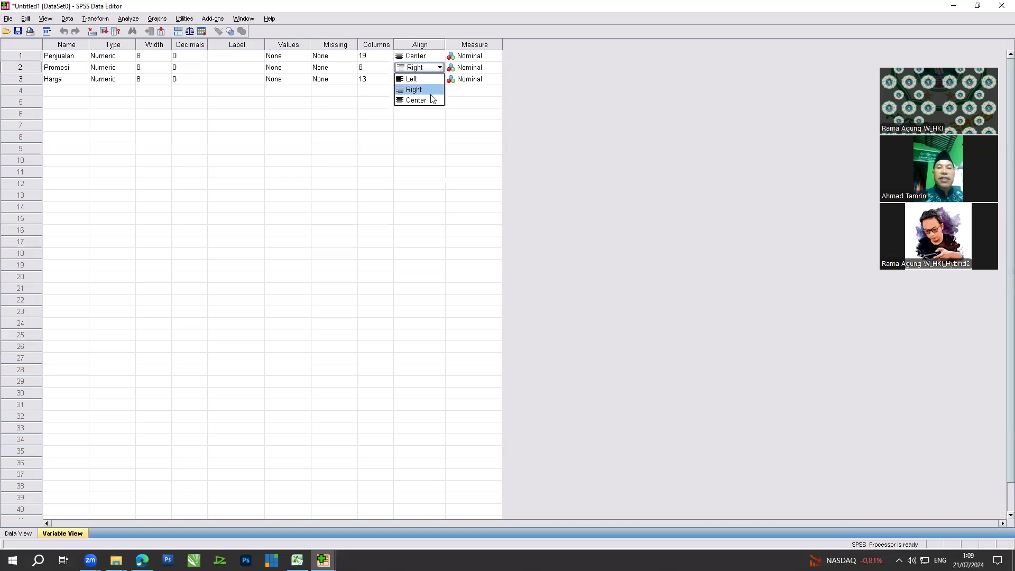
{"action": "left_click", "coordinate": [433, 100]}
{"action": "left_click", "coordinate": [437, 80]}
{"action": "left_click", "coordinate": [439, 80]}
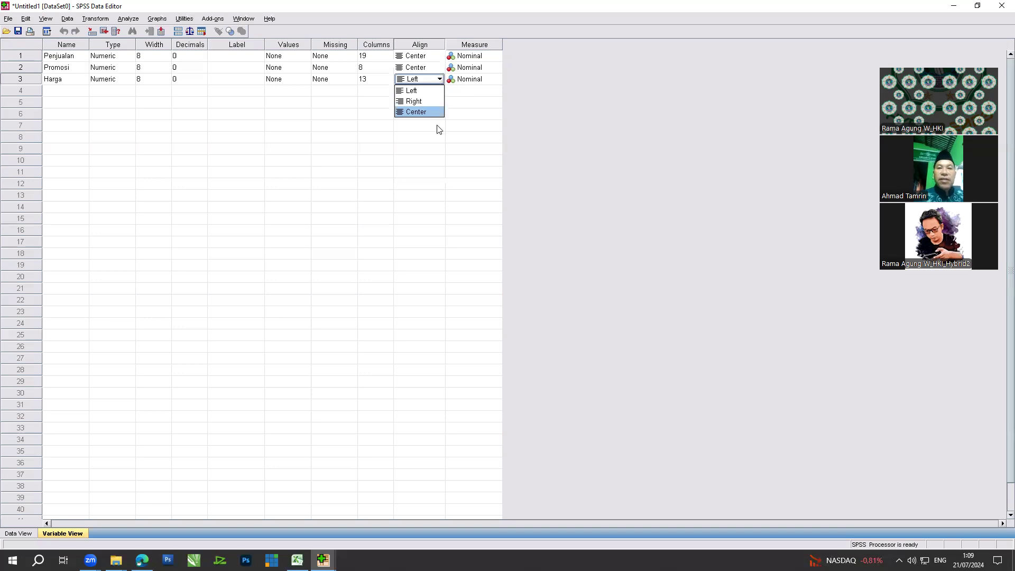
{"action": "left_click", "coordinate": [432, 112]}
{"action": "left_click", "coordinate": [423, 195]}
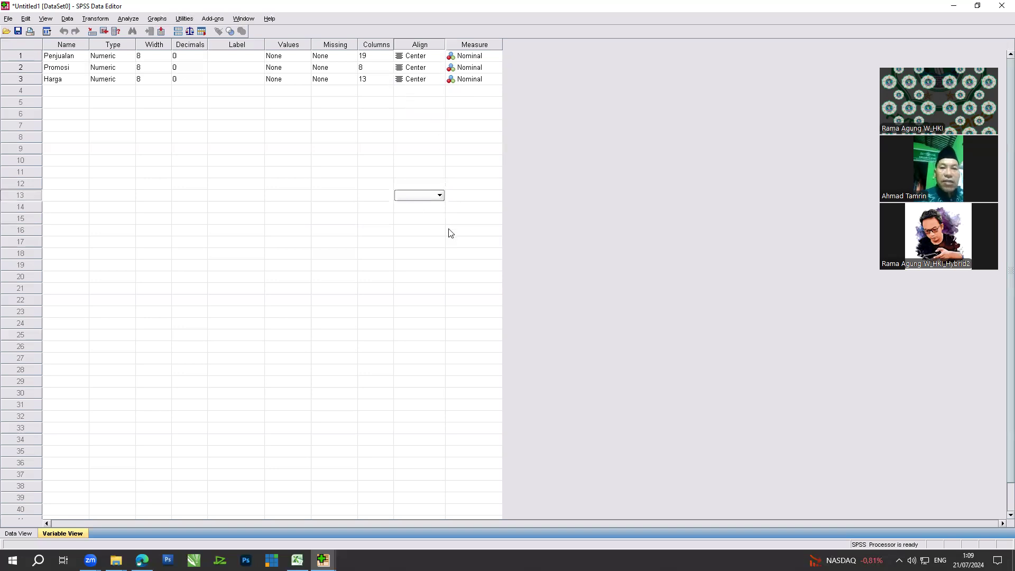
Step: Set the measurement level of Promosi and Harga to Scale
{"action": "left_click", "coordinate": [492, 69]}
{"action": "left_click", "coordinate": [495, 68]}
{"action": "left_click", "coordinate": [483, 80]}
{"action": "left_click", "coordinate": [496, 80]}
{"action": "left_click", "coordinate": [496, 80]}
{"action": "left_click", "coordinate": [476, 89]}
{"action": "left_click", "coordinate": [429, 171]}
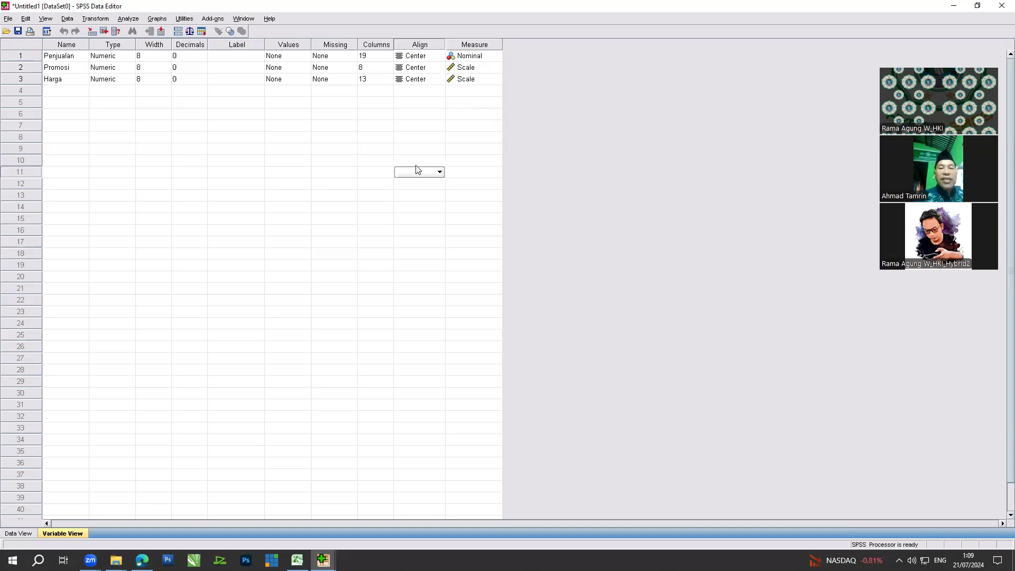
Step: Start a linear regression analysis and set Penjualan as the dependent variable
{"action": "left_click", "coordinate": [128, 18]}
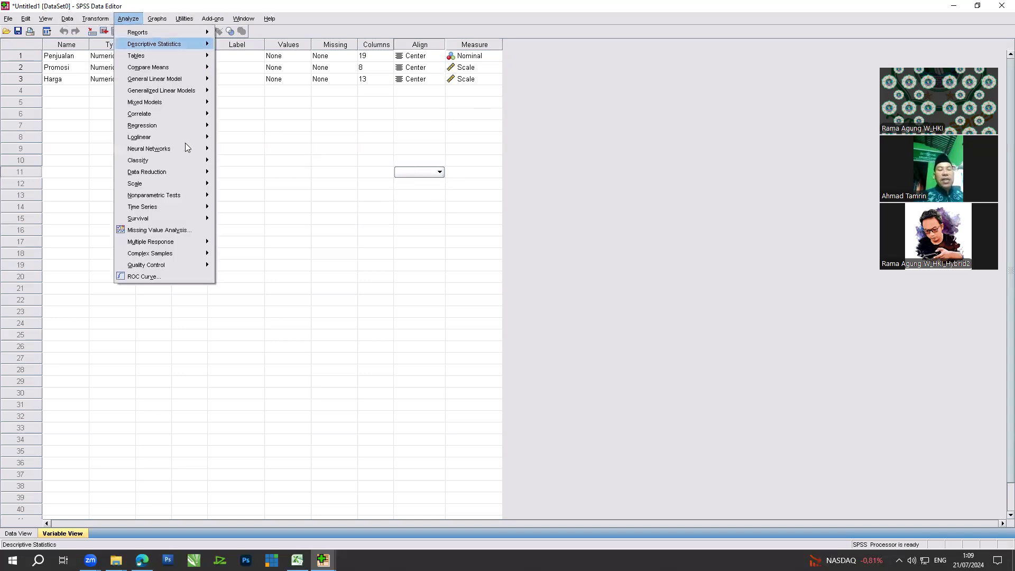
{"action": "mouse_move", "coordinate": [163, 125]}
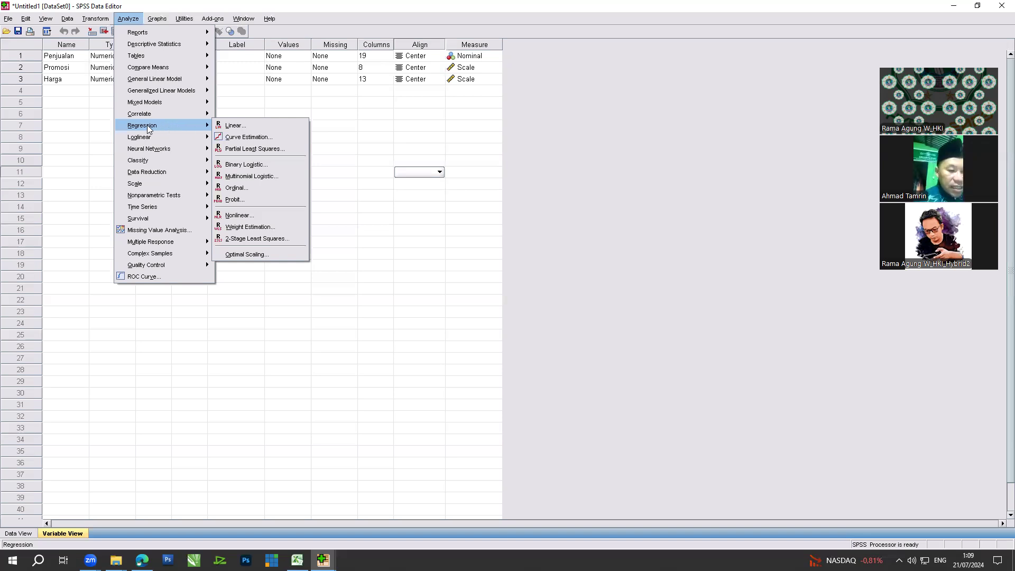
{"action": "left_click", "coordinate": [261, 125]}
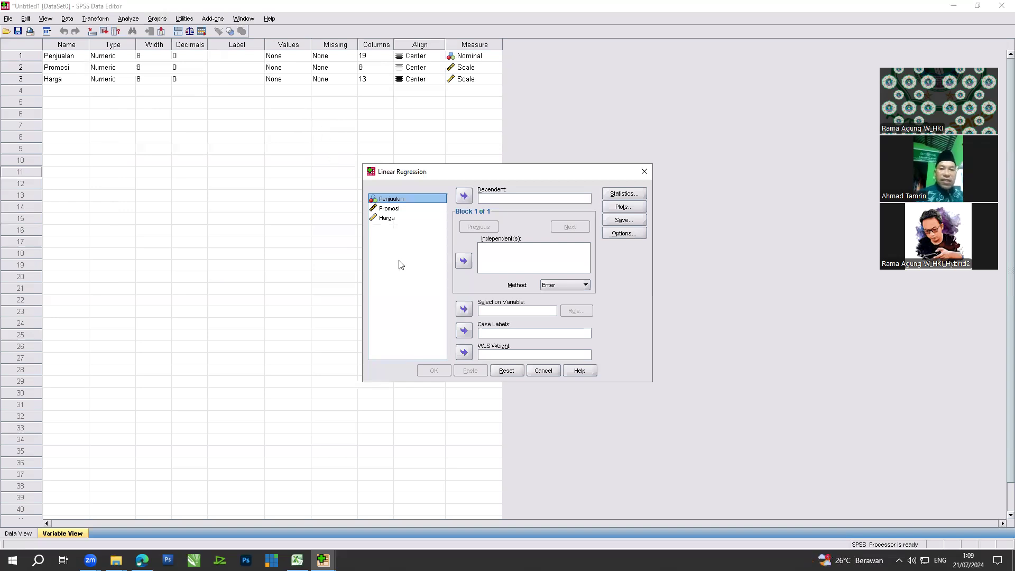
{"action": "left_click", "coordinate": [399, 199]}
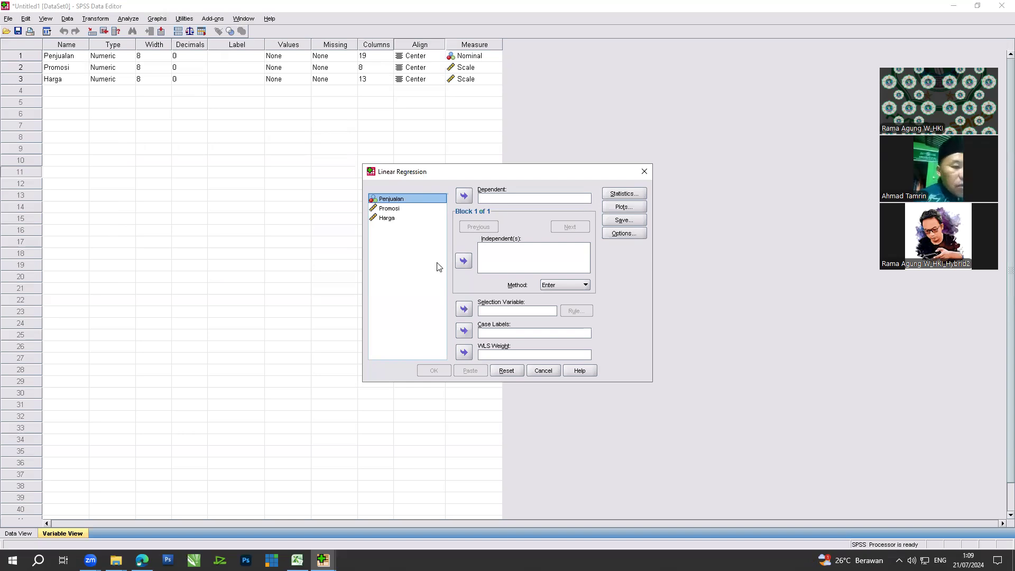
{"action": "left_click", "coordinate": [401, 210]}
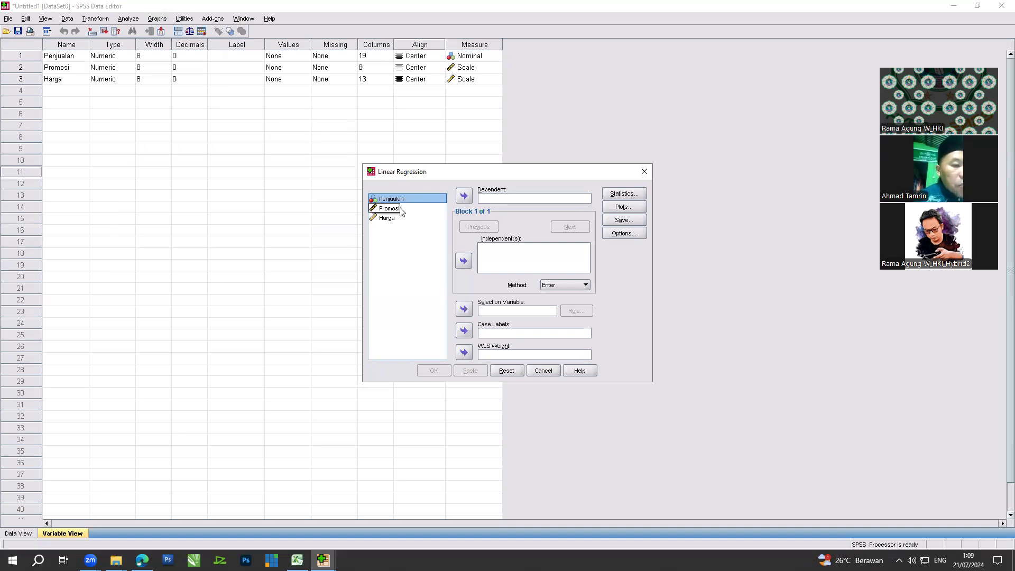
{"action": "left_click", "coordinate": [464, 196]}
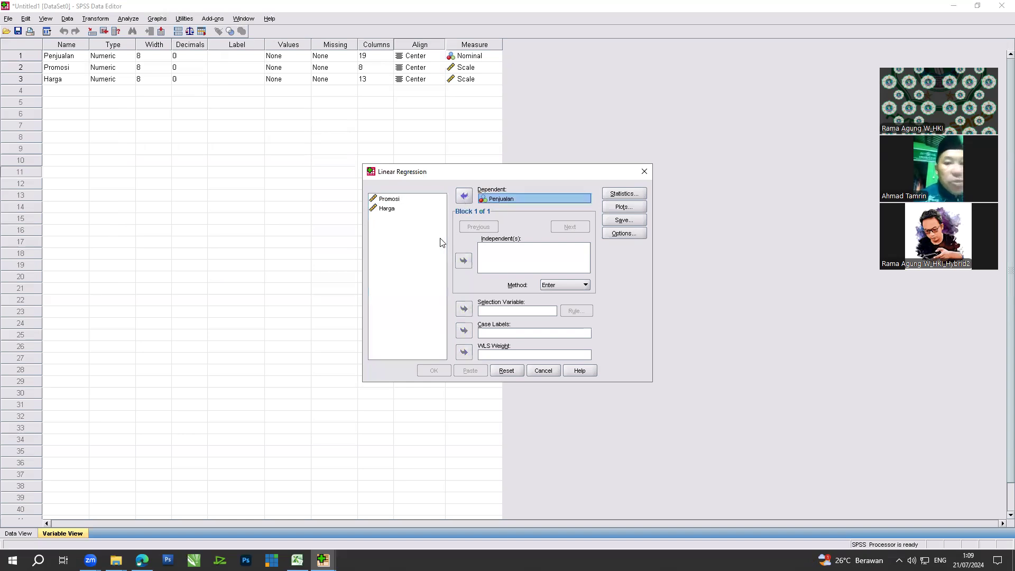
Step: Add Promosi and Harga as the independent variables of the regression, keeping the Enter method
{"action": "left_click", "coordinate": [389, 200]}
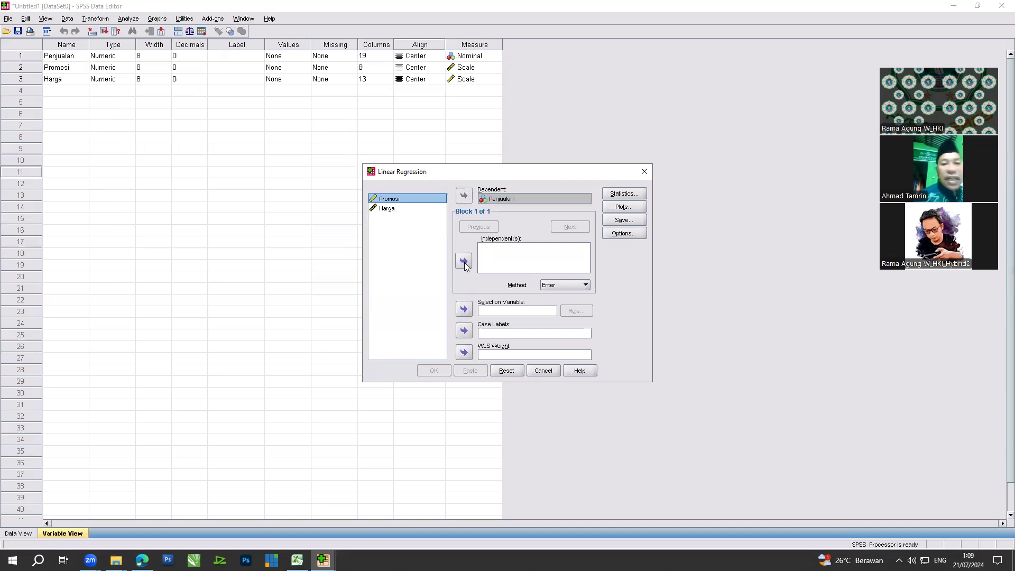
{"action": "left_click", "coordinate": [465, 265]}
{"action": "left_click", "coordinate": [389, 209]}
{"action": "left_click", "coordinate": [464, 263]}
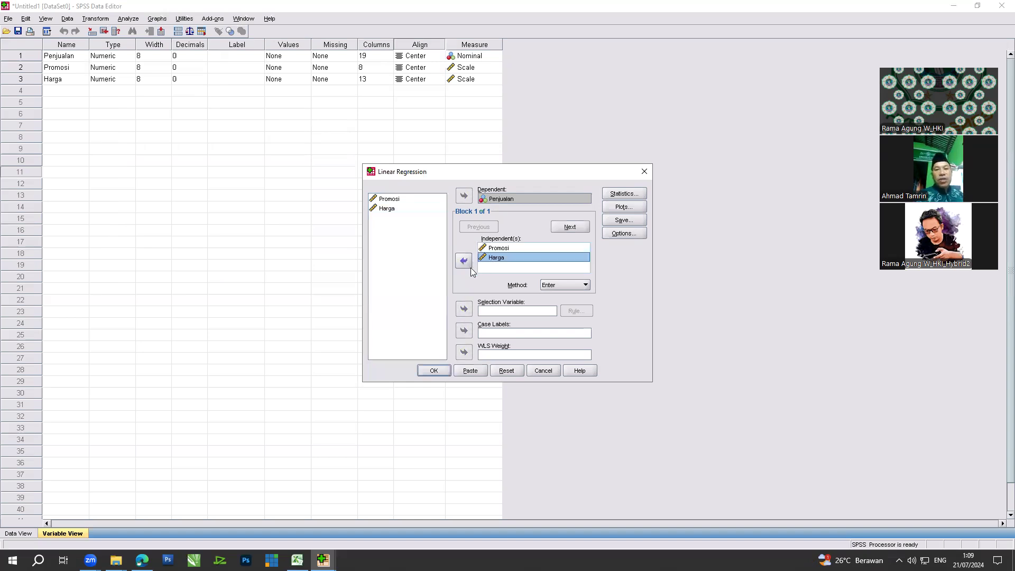
{"action": "left_click", "coordinate": [408, 266]}
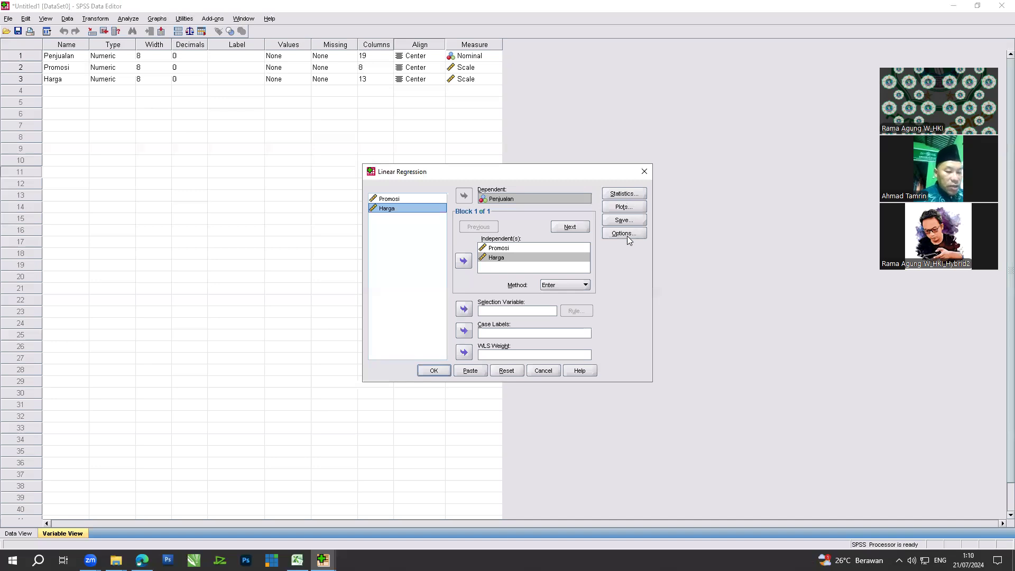
{"action": "left_click", "coordinate": [506, 248]}
{"action": "left_click", "coordinate": [510, 257]}
Step: Include R squared change, Descriptives, Part and partial correlations and Collinearity diagnostics in the regression statistics
{"action": "left_click", "coordinate": [623, 193]}
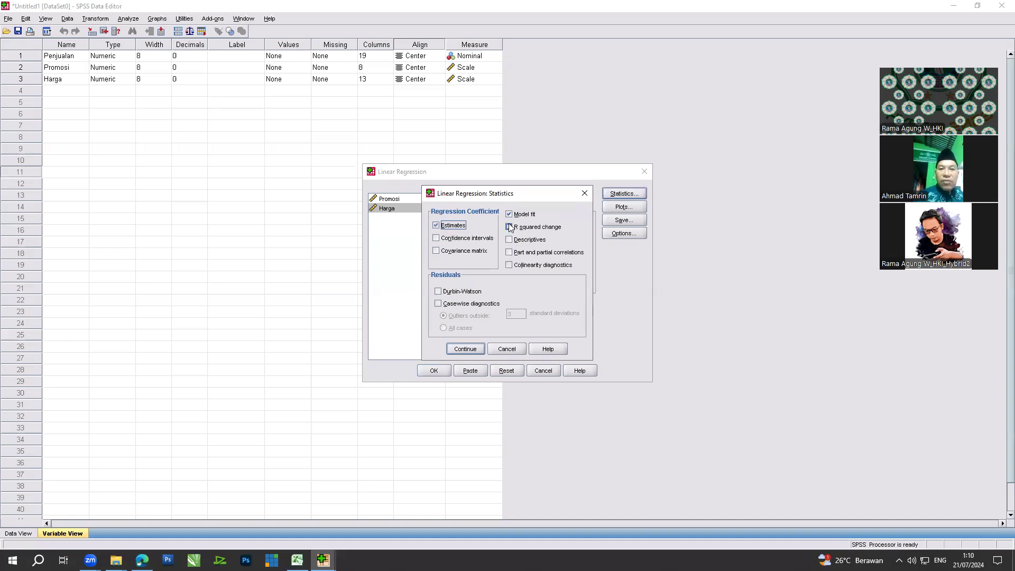
{"action": "left_click", "coordinate": [510, 227]}
{"action": "left_click", "coordinate": [510, 240]}
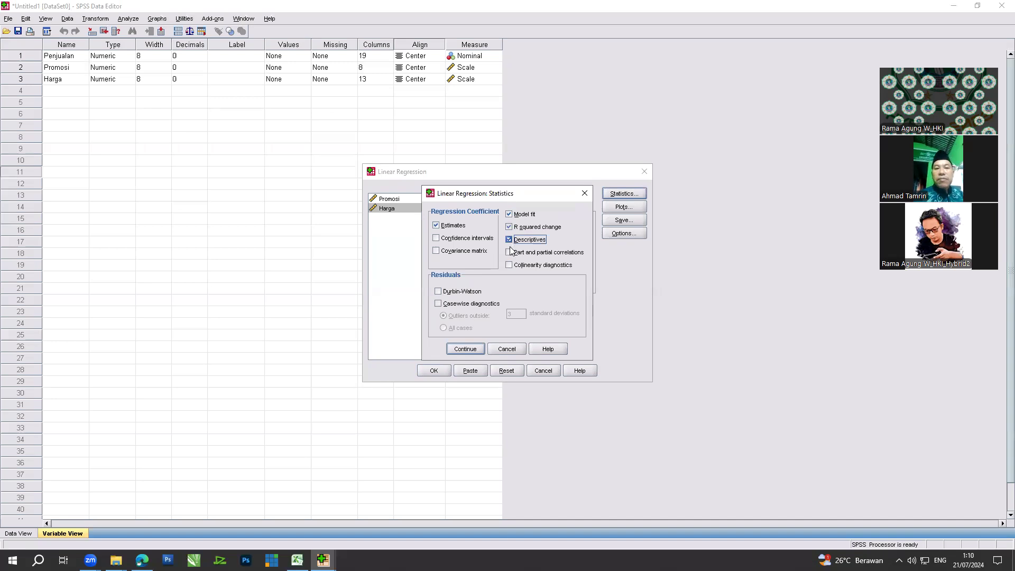
{"action": "left_click", "coordinate": [510, 253]}
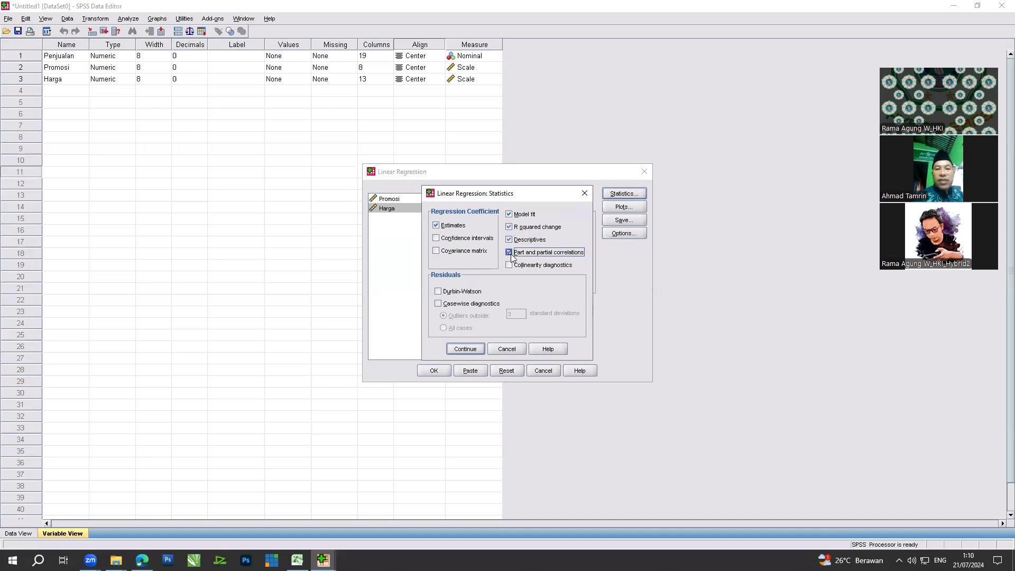
{"action": "left_click", "coordinate": [509, 266]}
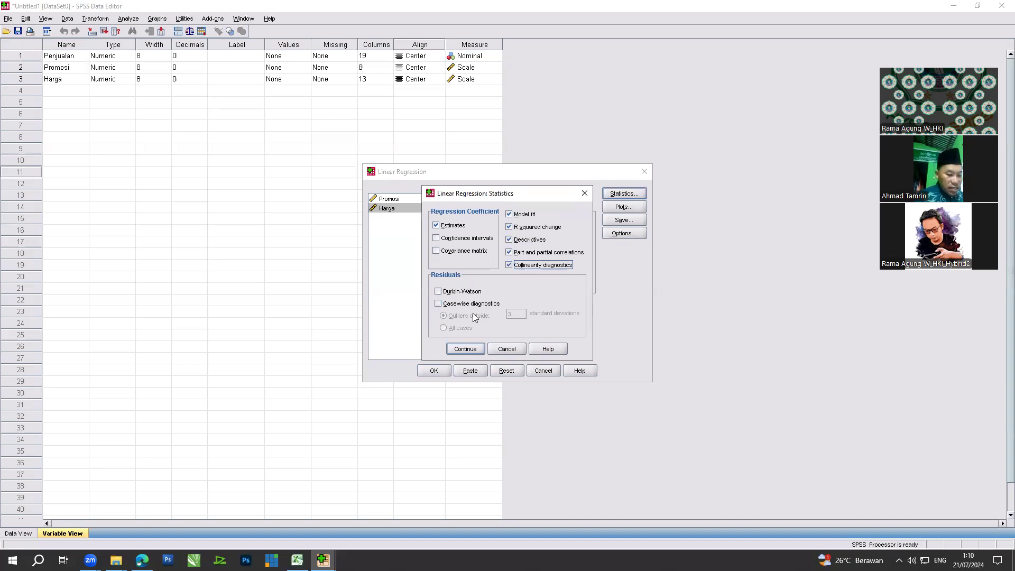
{"action": "left_click", "coordinate": [457, 349]}
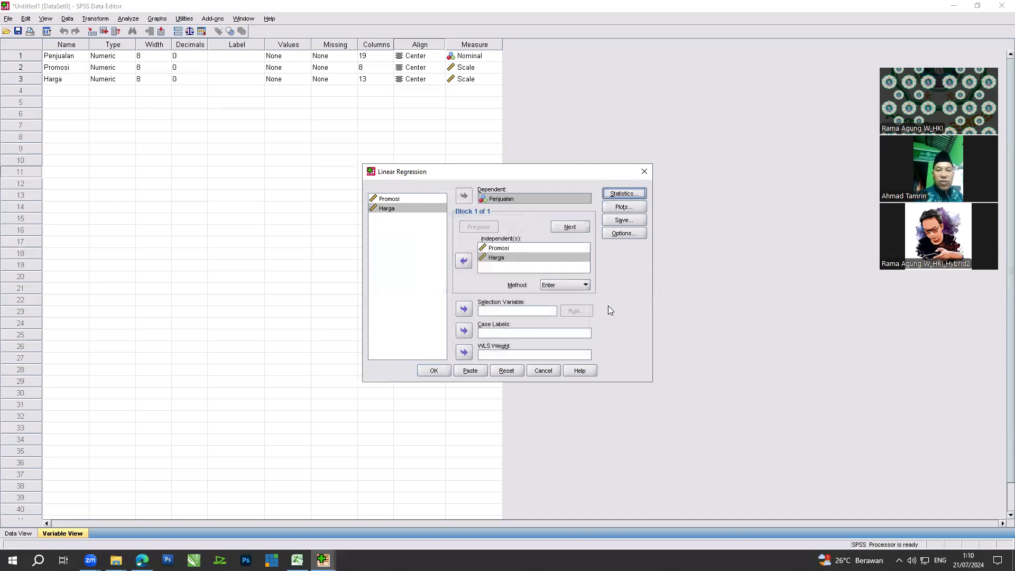
Step: Include a histogram among the standardized residual plots of the regression
{"action": "left_click", "coordinate": [624, 209]}
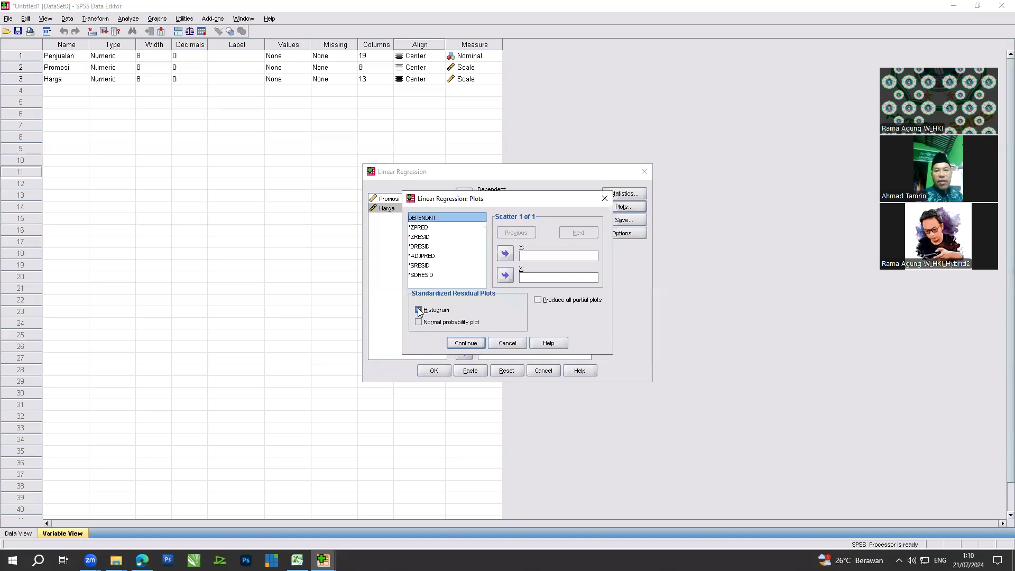
{"action": "left_click", "coordinate": [418, 310]}
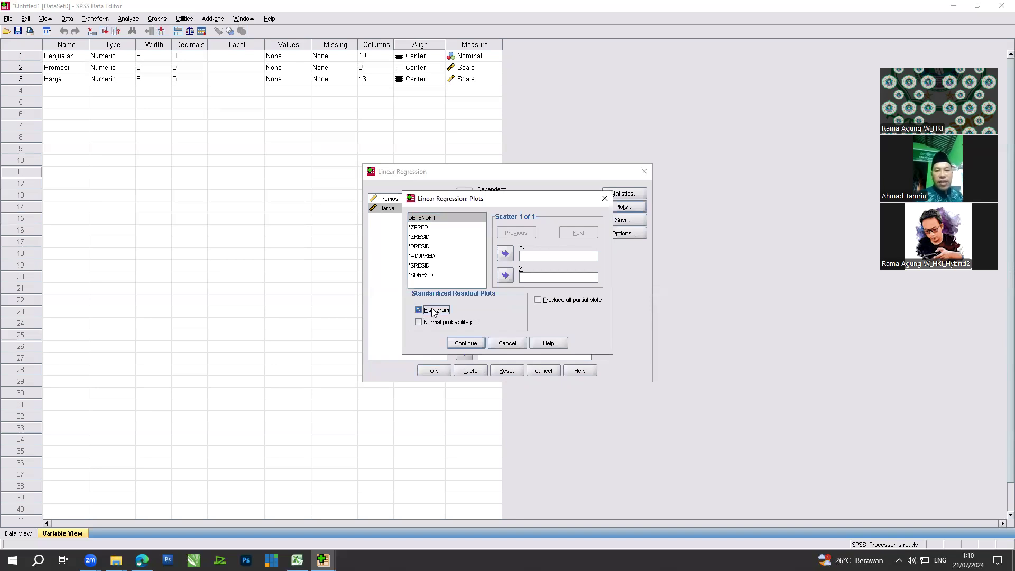
{"action": "left_click", "coordinate": [465, 343]}
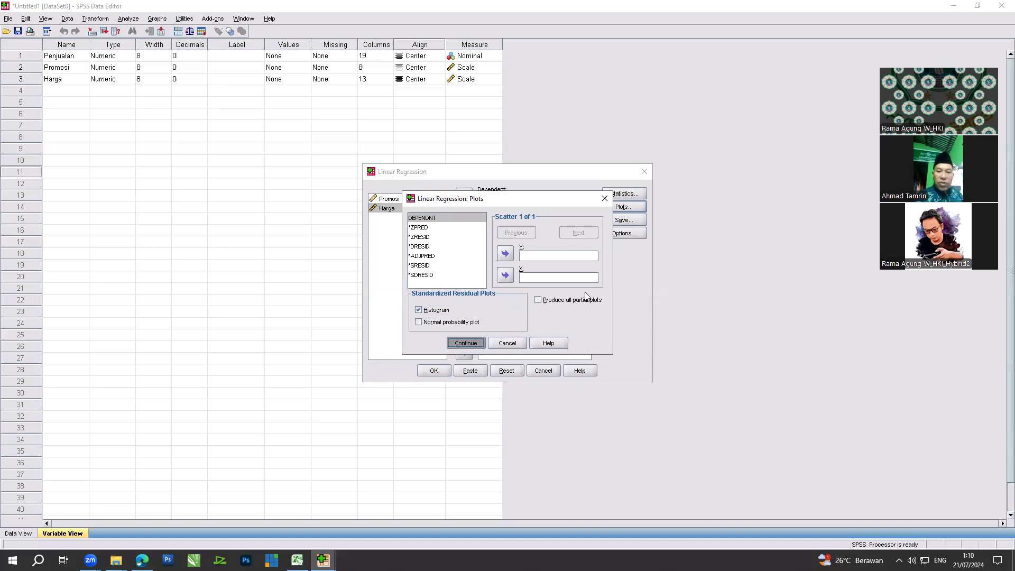
Step: Check the regression options for the stepping method criteria and missing values, keeping them as they are
{"action": "left_click", "coordinate": [624, 234]}
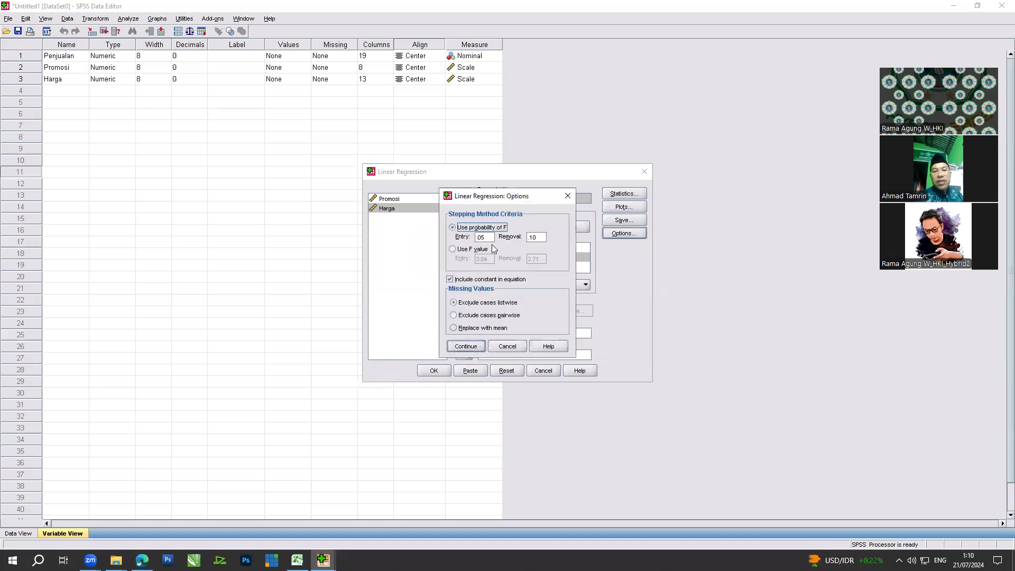
{"action": "key", "text": "Tab"}
{"action": "double_click", "coordinate": [536, 237]}
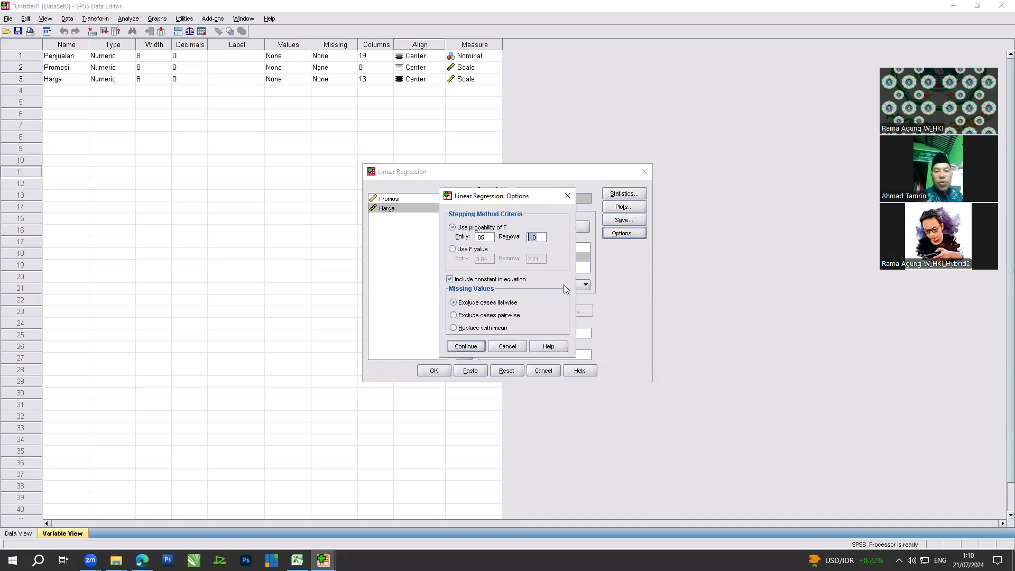
{"action": "left_click", "coordinate": [466, 347]}
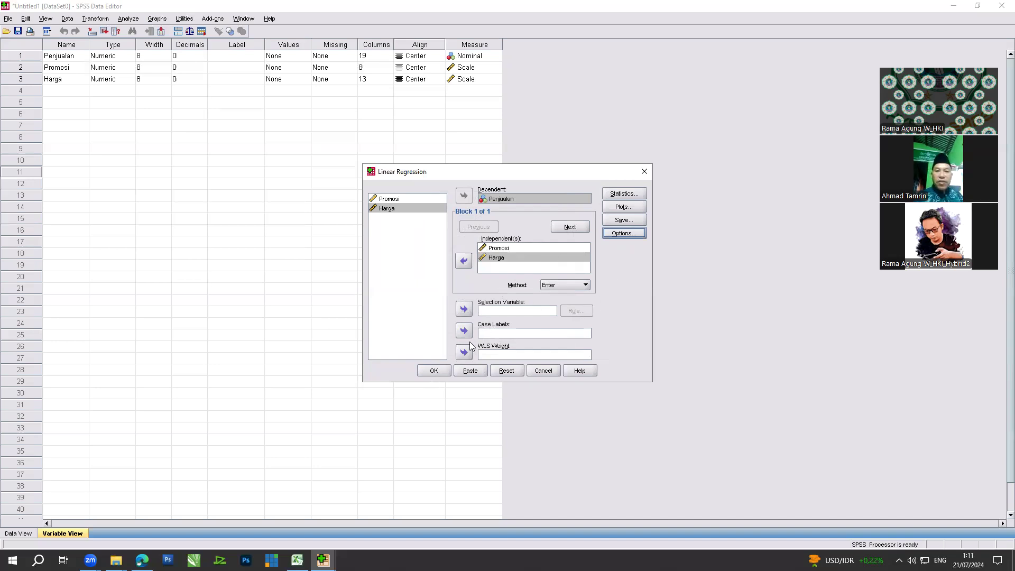
Step: Run the linear regression and go through its output down to the residual histogram
{"action": "left_click", "coordinate": [434, 370]}
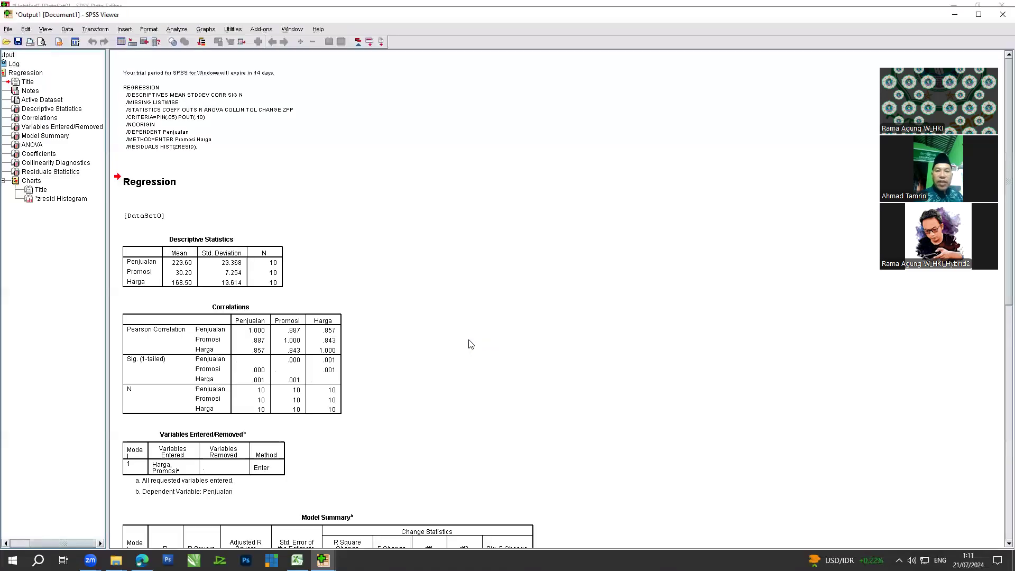
{"action": "scroll", "coordinate": [381, 245], "scroll_direction": "down", "scroll_amount": 3}
{"action": "scroll", "coordinate": [355, 238], "scroll_direction": "down", "scroll_amount": 5}
{"action": "scroll", "coordinate": [402, 244], "scroll_direction": "down", "scroll_amount": 8}
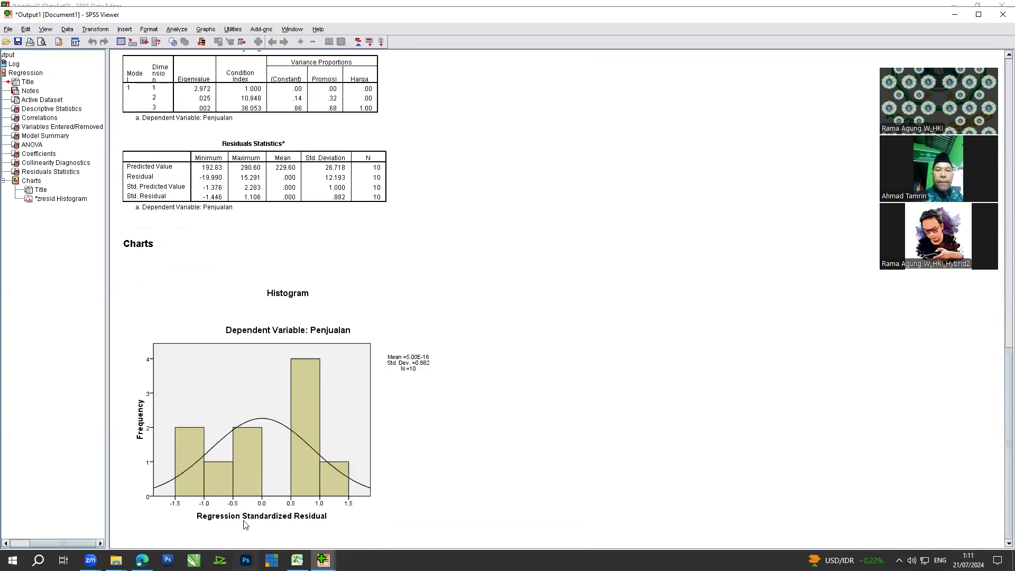
Step: Switch to the MODUL 6 PDF in the browser, read through to LATIHAN 8 and select the problem text of exercise 1
{"action": "mouse_move", "coordinate": [142, 560]}
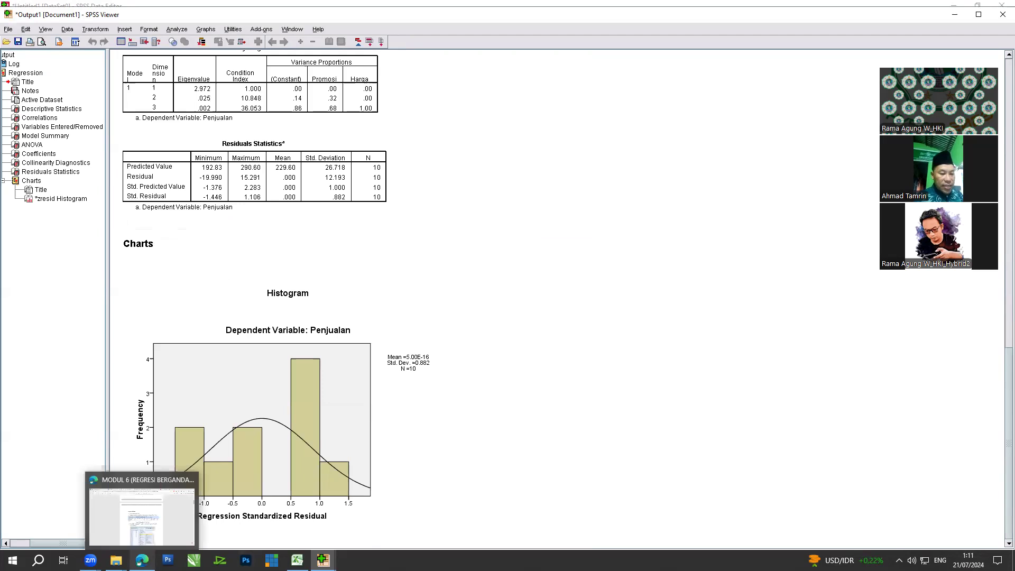
{"action": "left_click", "coordinate": [169, 508]}
{"action": "scroll", "coordinate": [567, 274], "scroll_direction": "down", "scroll_amount": 3}
{"action": "scroll", "coordinate": [567, 274], "scroll_direction": "down", "scroll_amount": 15}
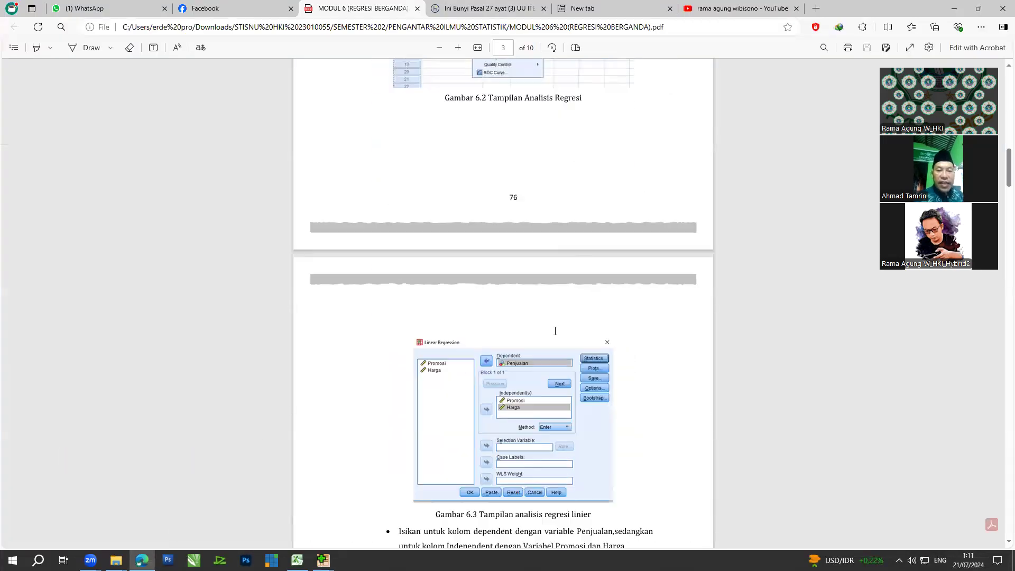
{"action": "scroll", "coordinate": [571, 305], "scroll_direction": "down", "scroll_amount": 10}
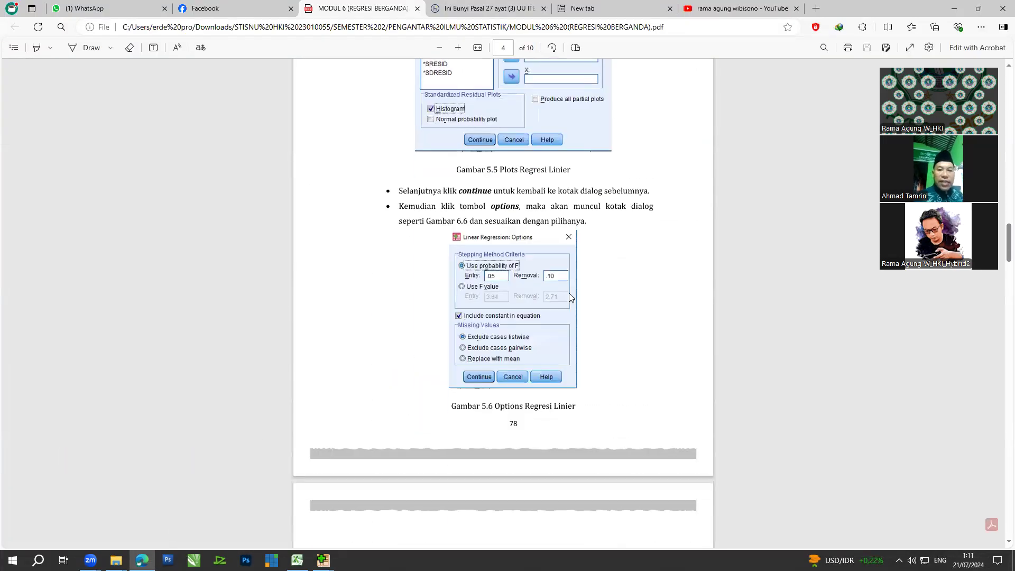
{"action": "scroll", "coordinate": [571, 298], "scroll_direction": "down", "scroll_amount": 3}
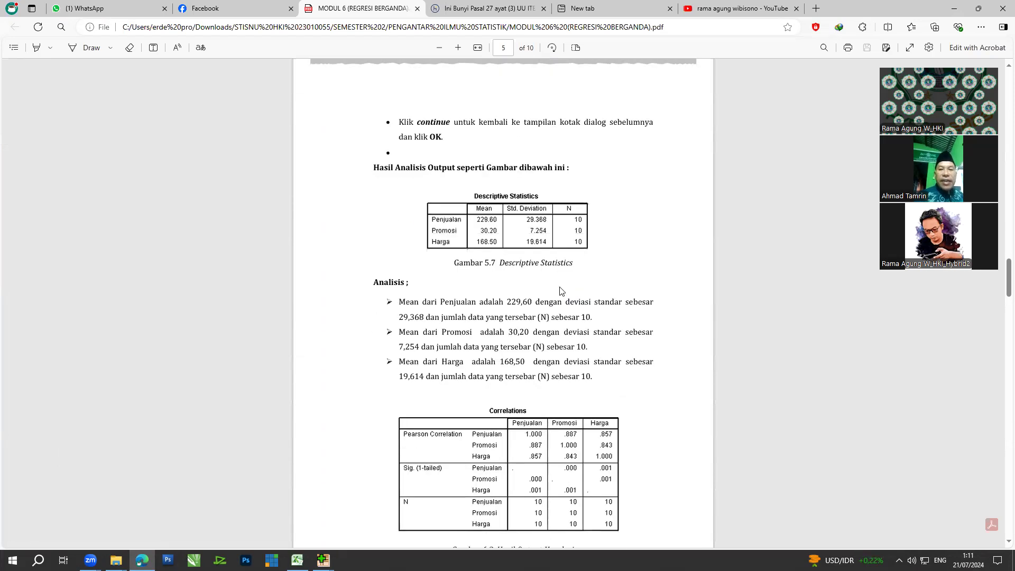
{"action": "scroll", "coordinate": [616, 294], "scroll_direction": "down", "scroll_amount": 10}
{"action": "scroll", "coordinate": [616, 294], "scroll_direction": "down", "scroll_amount": 12}
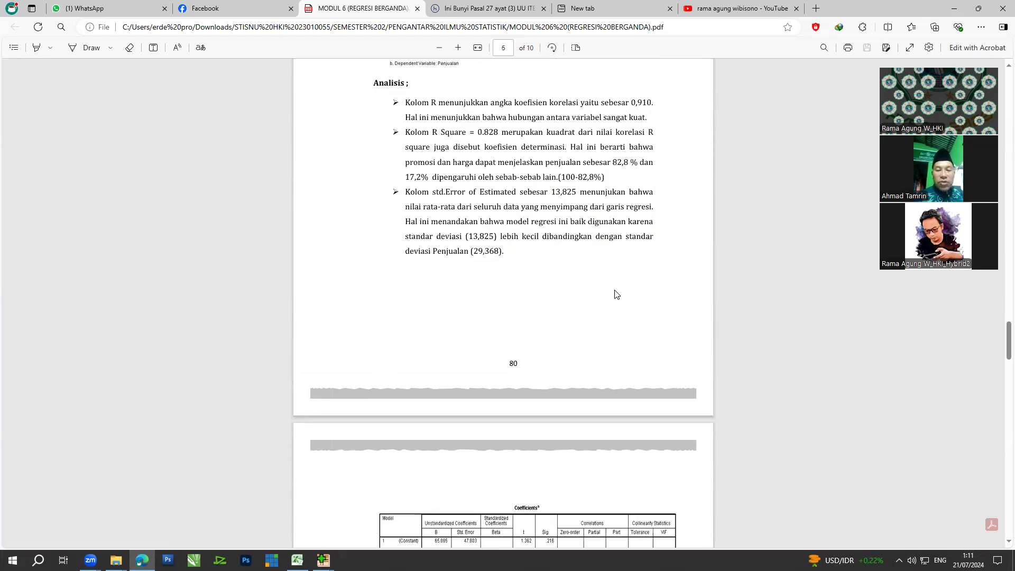
{"action": "scroll", "coordinate": [616, 295], "scroll_direction": "down", "scroll_amount": 15}
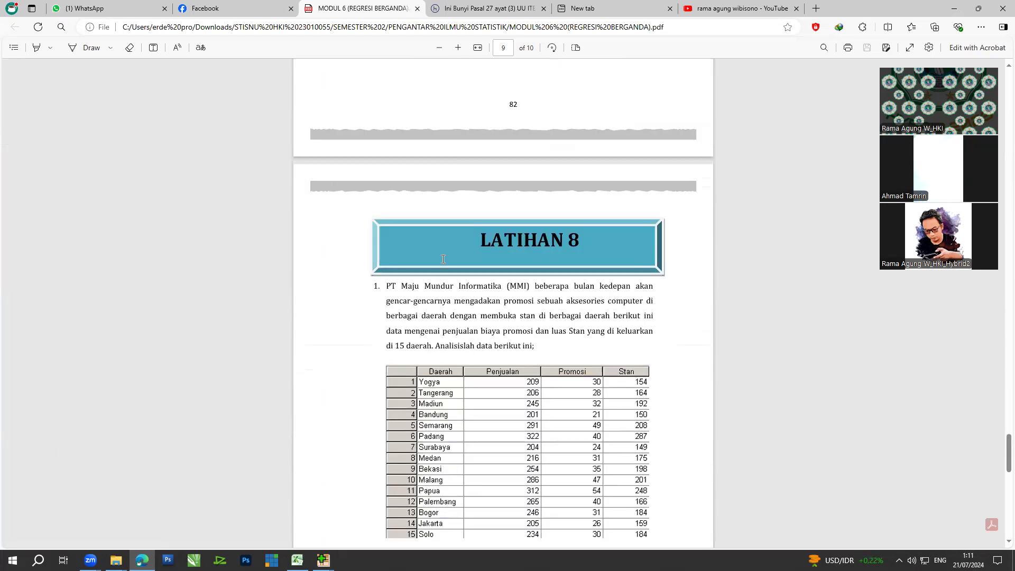
{"action": "scroll", "coordinate": [442, 280], "scroll_direction": "down", "scroll_amount": 2}
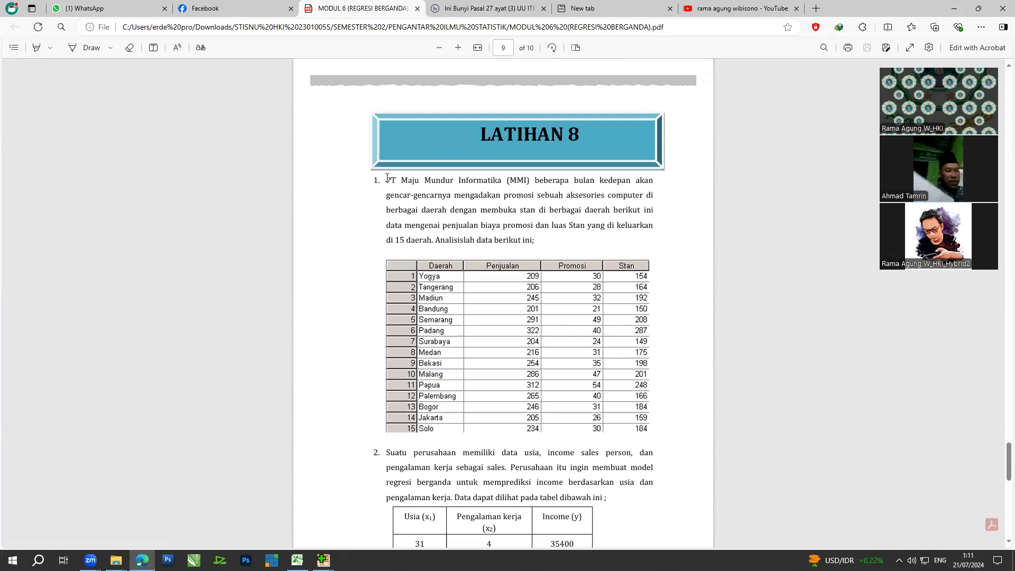
{"action": "left_click_drag", "start_coordinate": [388, 178], "coordinate": [763, 279]}
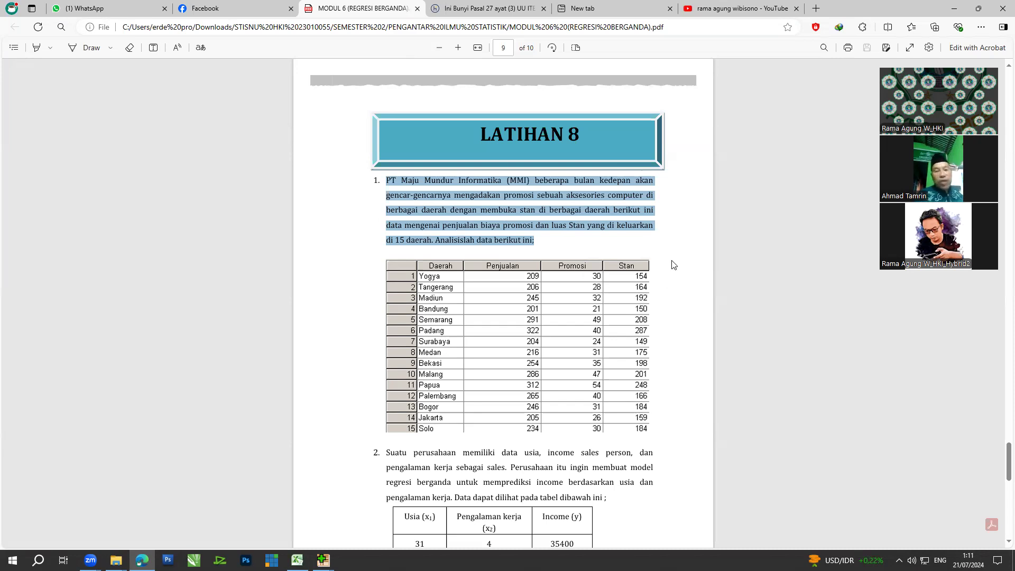
{"action": "scroll", "coordinate": [670, 267], "scroll_direction": "down", "scroll_amount": 1}
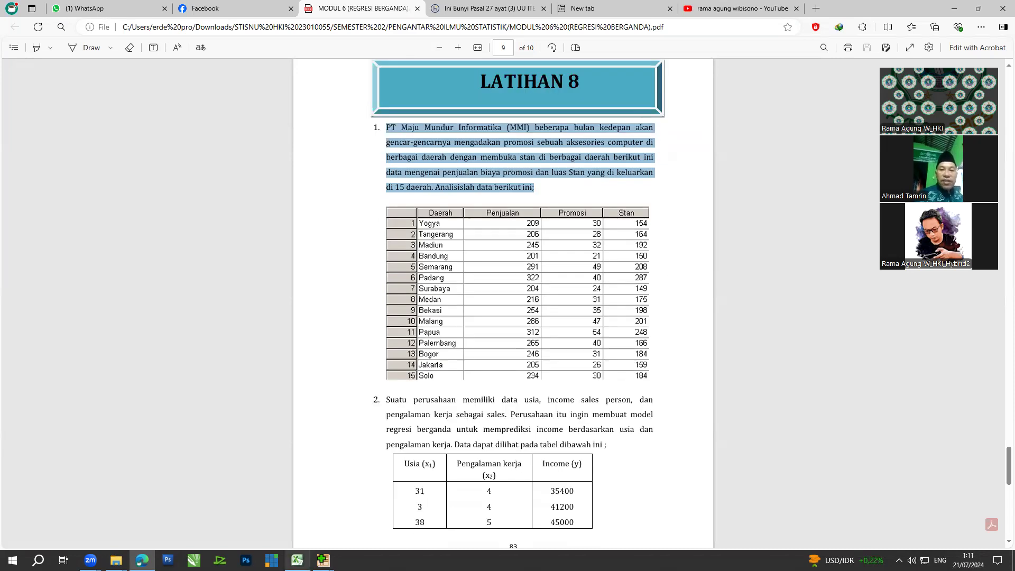
Step: Switch to Excel and examine the PENJUALAN, PROMOSI and STAN data in B2:D17 of the soal uas sheet
{"action": "left_click", "coordinate": [297, 561]}
{"action": "left_click", "coordinate": [669, 534]}
{"action": "left_click", "coordinate": [242, 165]}
{"action": "left_click", "coordinate": [38, 128]}
{"action": "left_click", "coordinate": [52, 147]}
{"action": "left_click", "coordinate": [103, 117]}
{"action": "left_click_drag", "start_coordinate": [103, 117], "coordinate": [227, 272]}
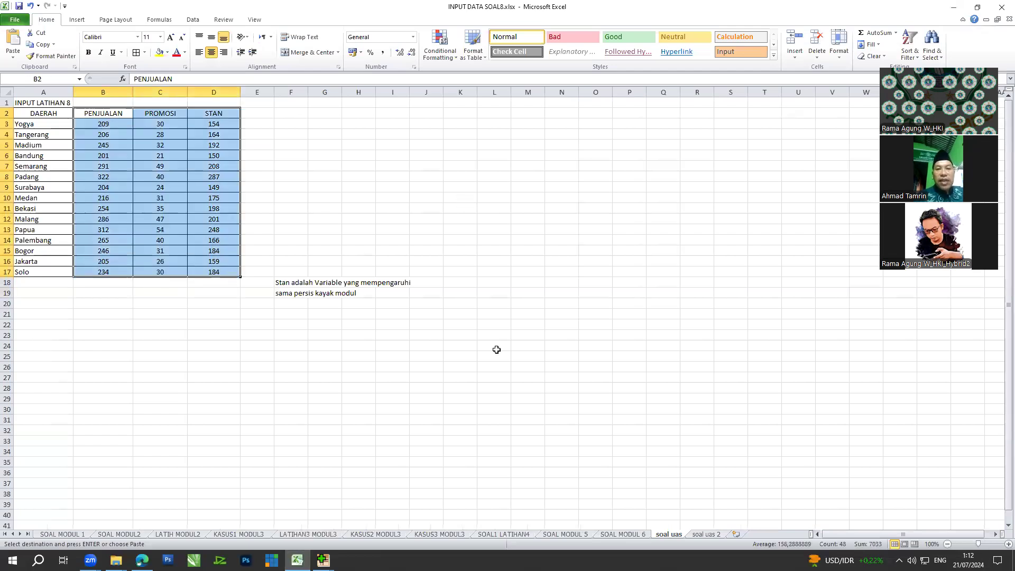
{"action": "left_click", "coordinate": [463, 190]}
Step: Close the SPSS data editor and output windows, discarding the changes to the untitled dataset and the output
{"action": "mouse_move", "coordinate": [323, 560]}
{"action": "left_click_drag", "start_coordinate": [323, 560], "coordinate": [327, 542]}
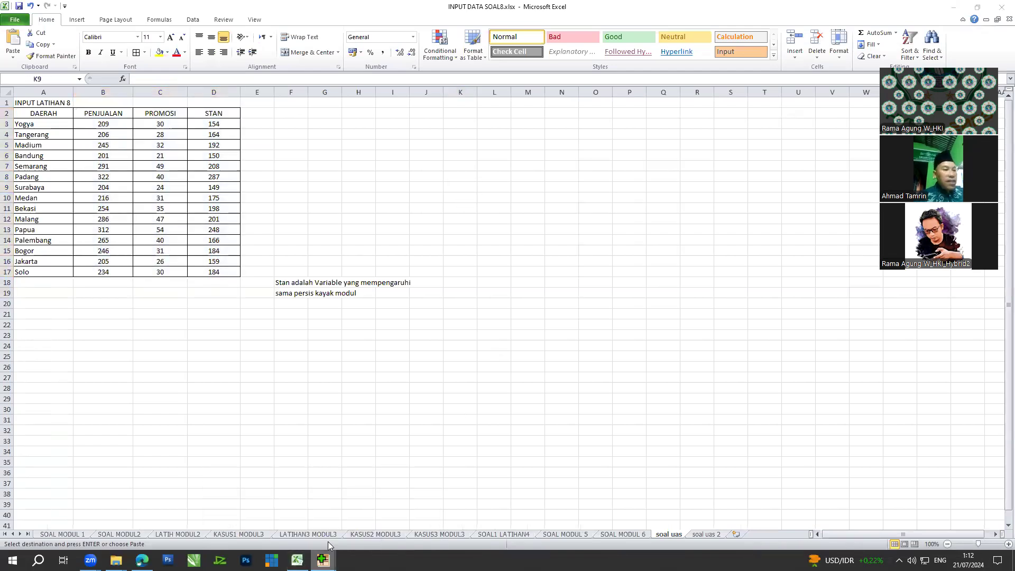
{"action": "left_click", "coordinate": [362, 517]}
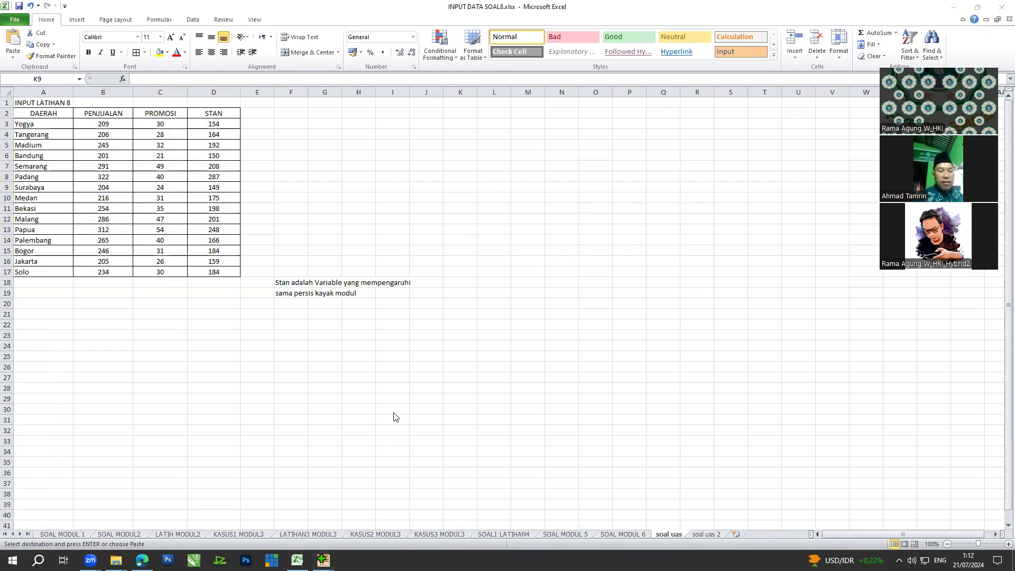
{"action": "mouse_move", "coordinate": [324, 559]}
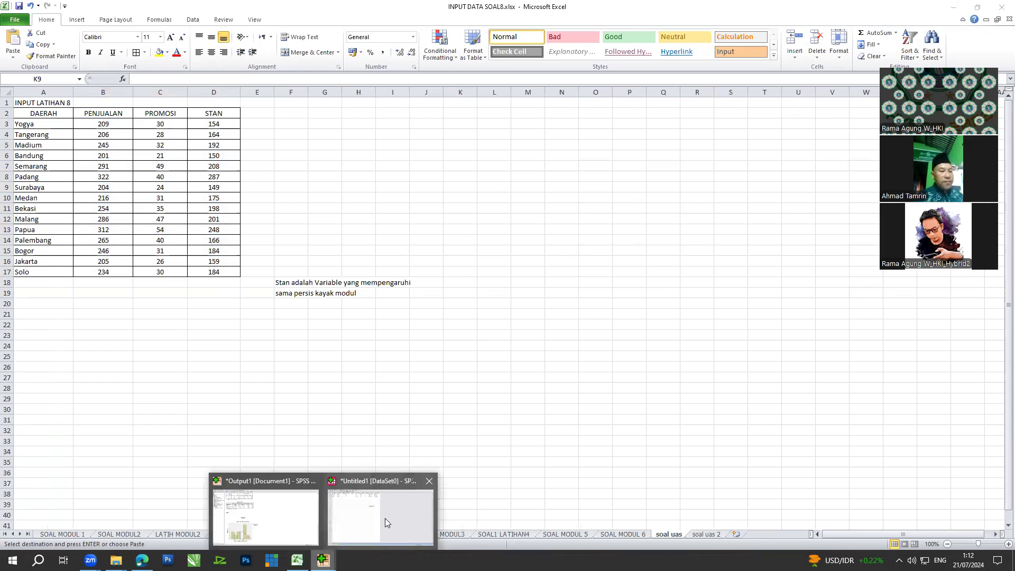
{"action": "left_click", "coordinate": [385, 518]}
{"action": "left_click", "coordinate": [492, 306]}
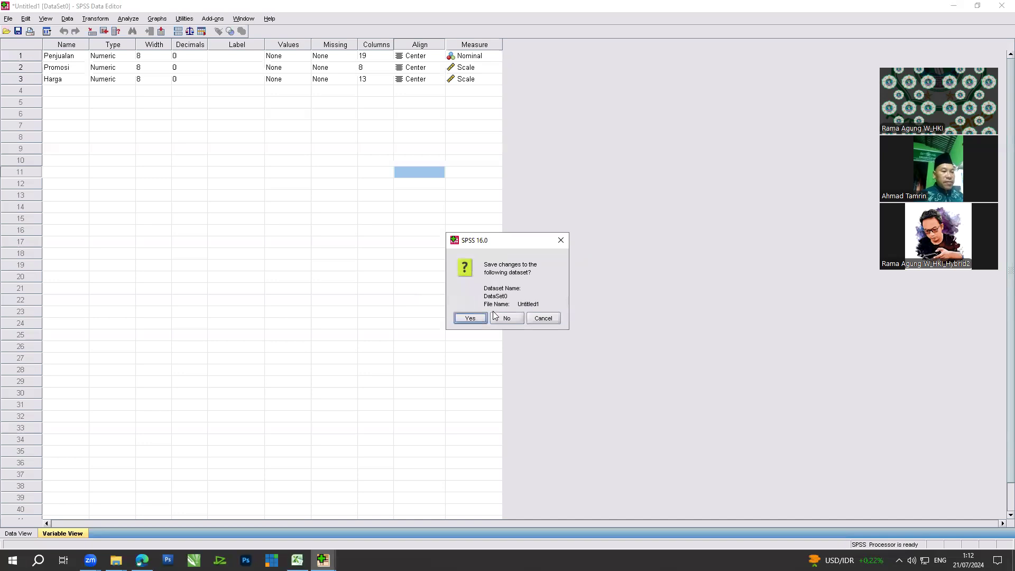
{"action": "left_click", "coordinate": [509, 318]}
{"action": "left_click", "coordinate": [506, 305]}
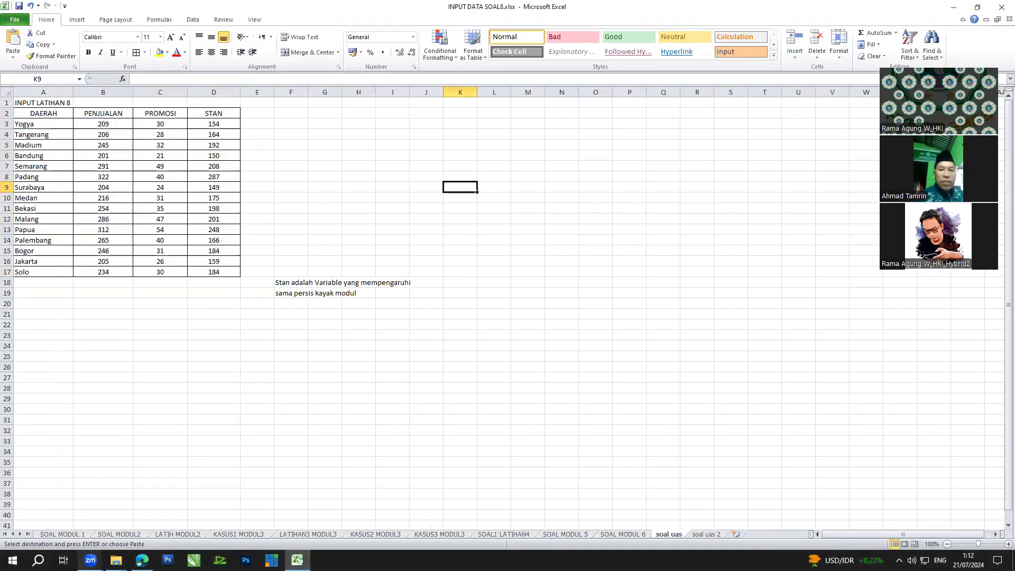
Step: Relaunch SPSS from 1. SPPS 16.exe in the SPSS 16 folder, dismiss the startup dialog and show the empty Data View
{"action": "left_click", "coordinate": [115, 560]}
{"action": "left_click", "coordinate": [53, 518]}
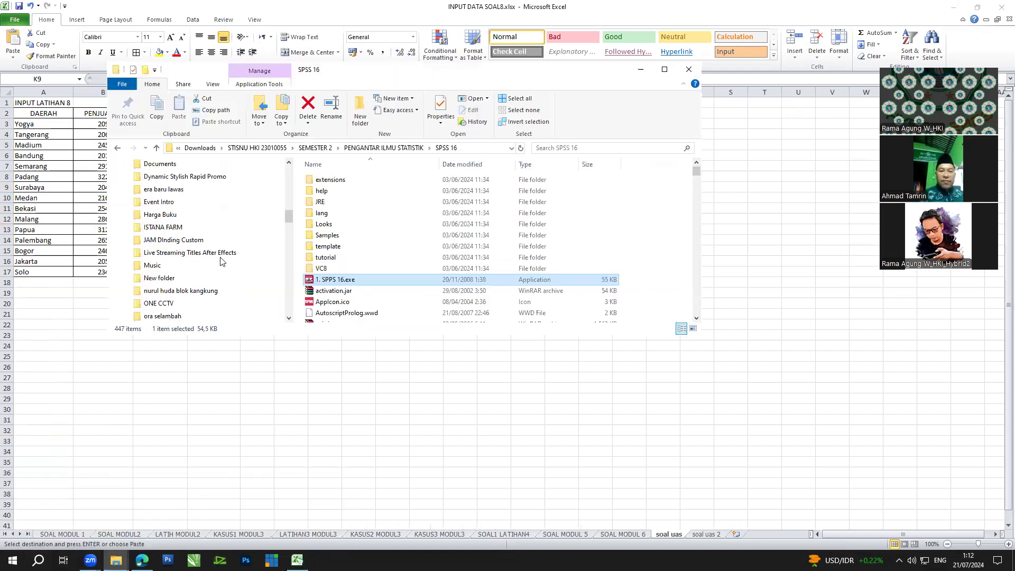
{"action": "double_click", "coordinate": [333, 283]}
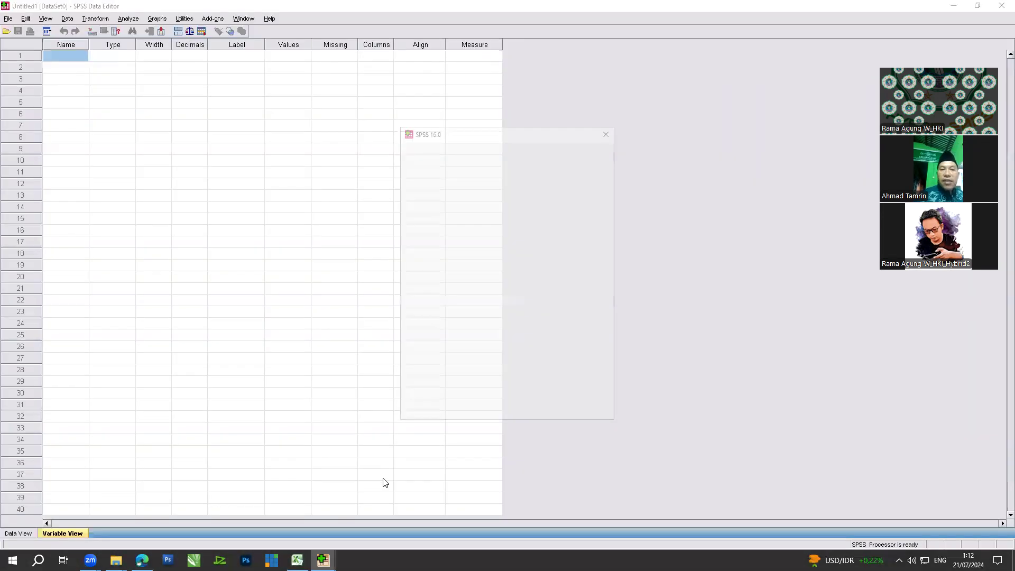
{"action": "left_click", "coordinate": [609, 130]}
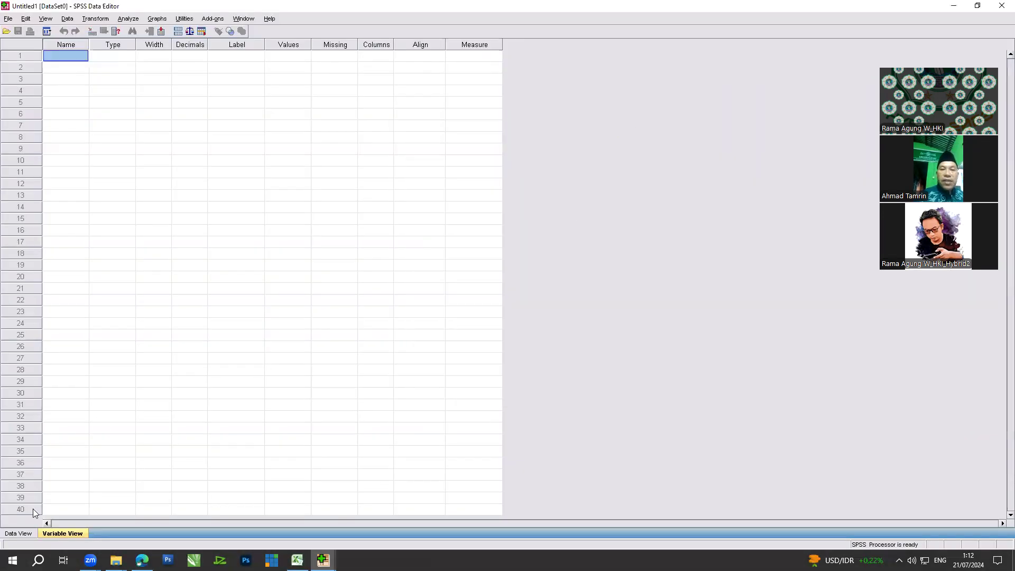
{"action": "left_click", "coordinate": [19, 533]}
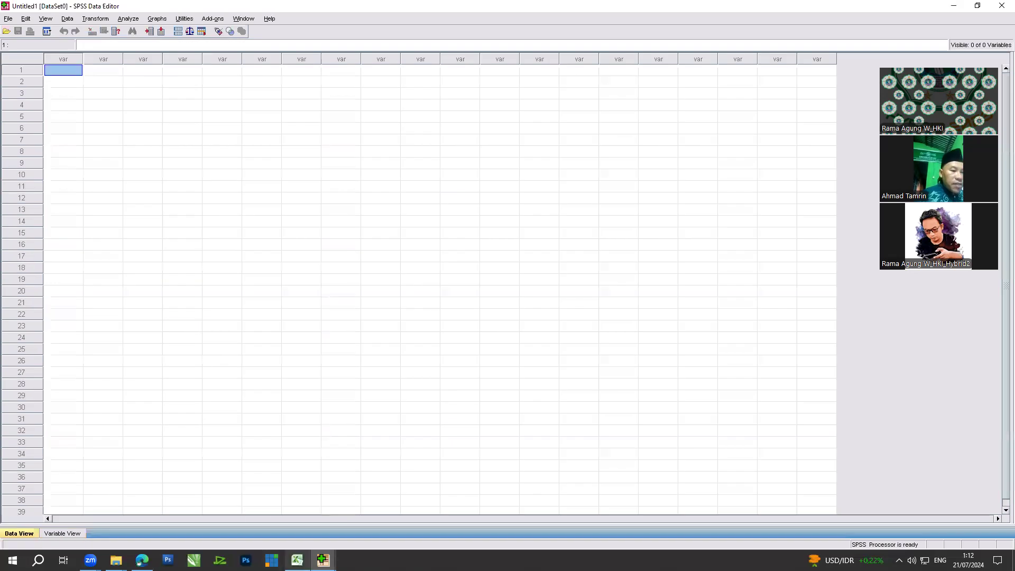
Step: Switch to Excel and copy the PENJUALAN, PROMOSI and STAN data in B2:D17, including the headers
{"action": "left_click", "coordinate": [297, 560]}
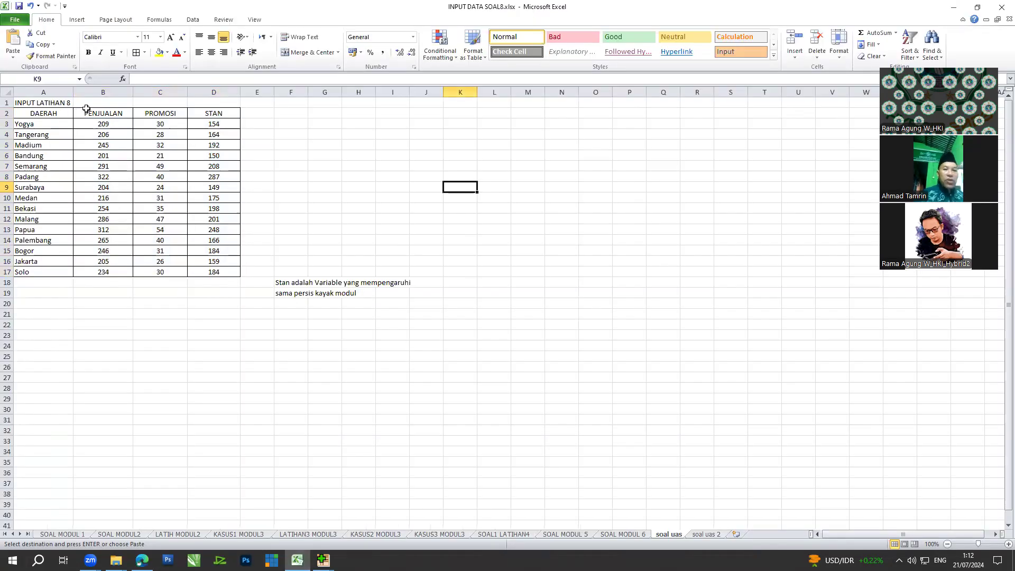
{"action": "left_click_drag", "start_coordinate": [90, 112], "coordinate": [219, 271]}
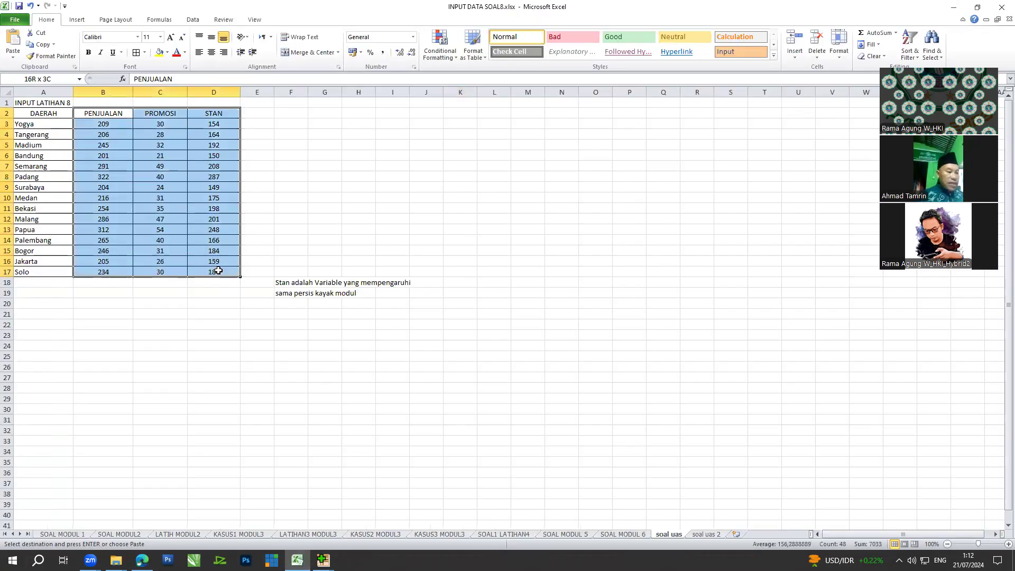
{"action": "right_click", "coordinate": [170, 166]}
{"action": "left_click", "coordinate": [204, 185]}
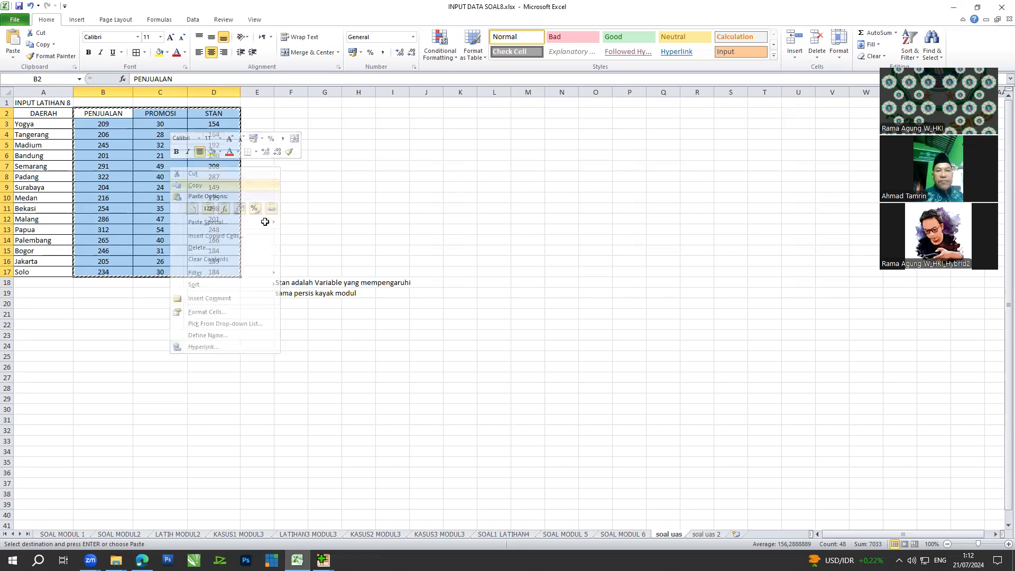
Step: Switch to SPSS and paste the copied data into the Data View starting at the first cell
{"action": "left_click", "coordinate": [380, 513]}
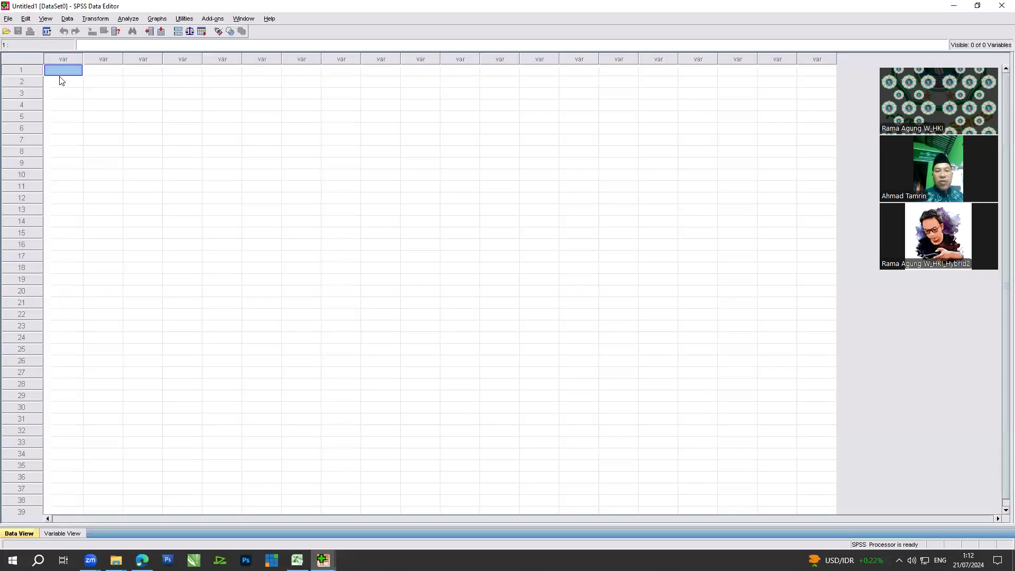
{"action": "key", "text": "Down"}
{"action": "key", "text": "Down"}
{"action": "key", "text": "Down"}
{"action": "left_click", "coordinate": [67, 74]}
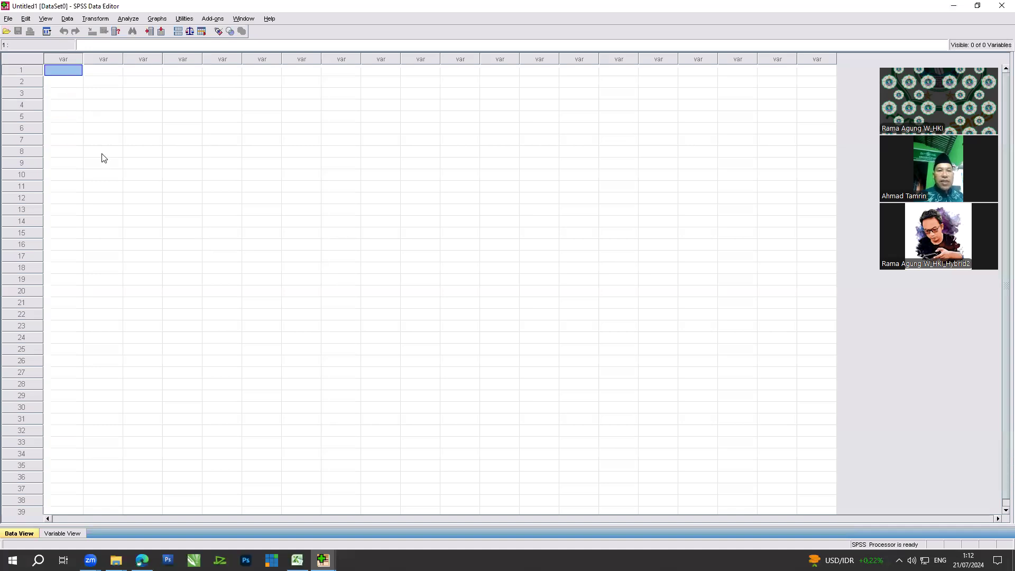
{"action": "key", "text": "ctrl+v"}
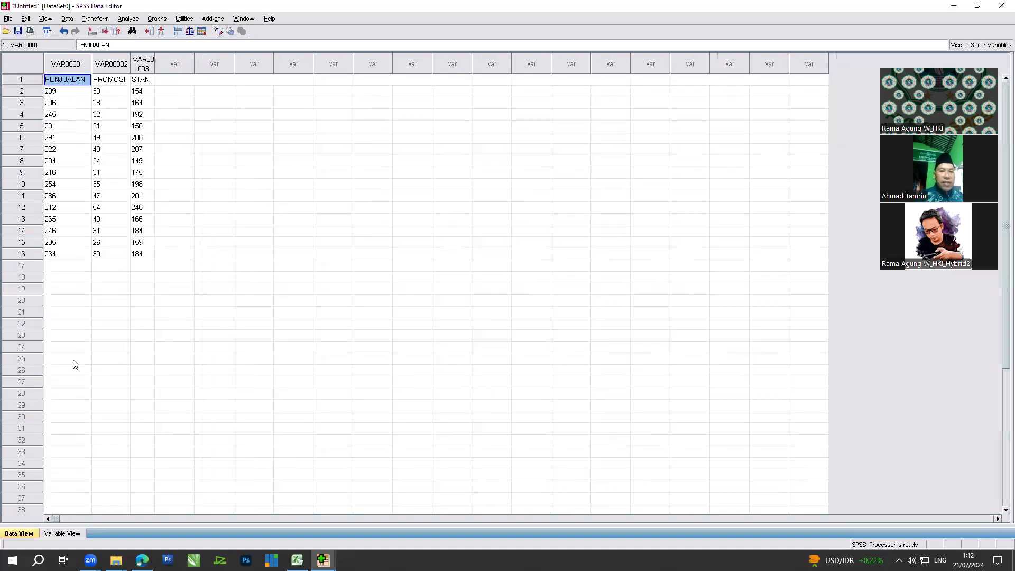
Step: Name the three variables Penjualan, Promosi and Stan in the Variable View
{"action": "left_click", "coordinate": [62, 533]}
{"action": "left_click", "coordinate": [74, 57]}
{"action": "left_click", "coordinate": [75, 55]}
{"action": "type", "text": "Penjualan"}
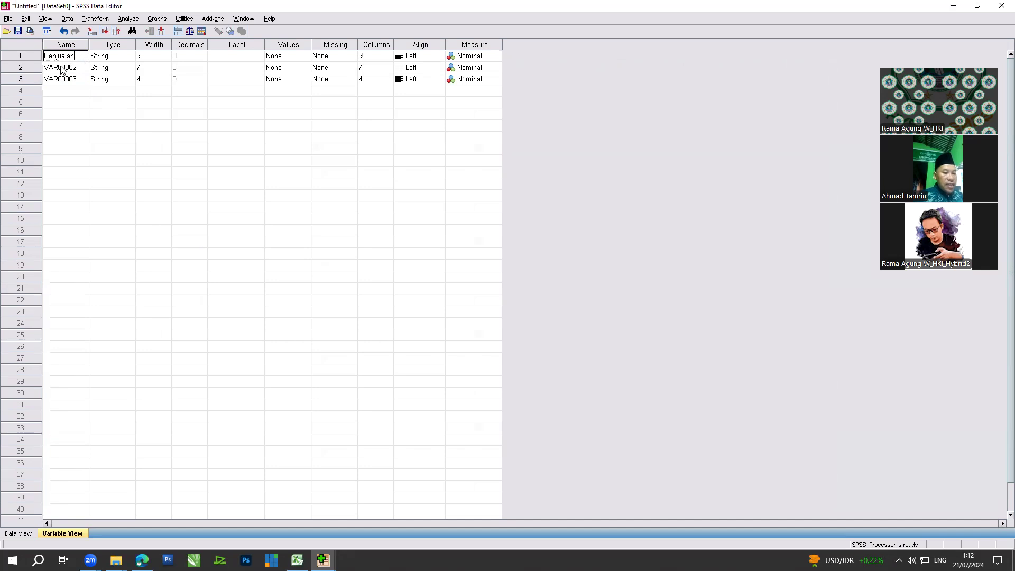
{"action": "left_click", "coordinate": [61, 68]}
{"action": "left_click", "coordinate": [62, 68]}
{"action": "type", "text": "Promosi"}
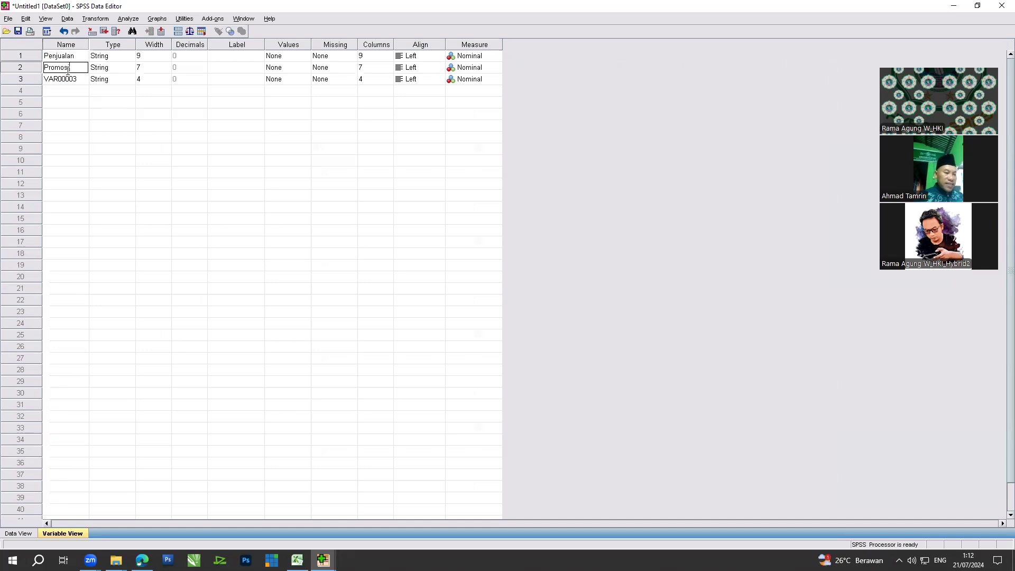
{"action": "left_click", "coordinate": [74, 78]}
{"action": "left_click", "coordinate": [75, 78]}
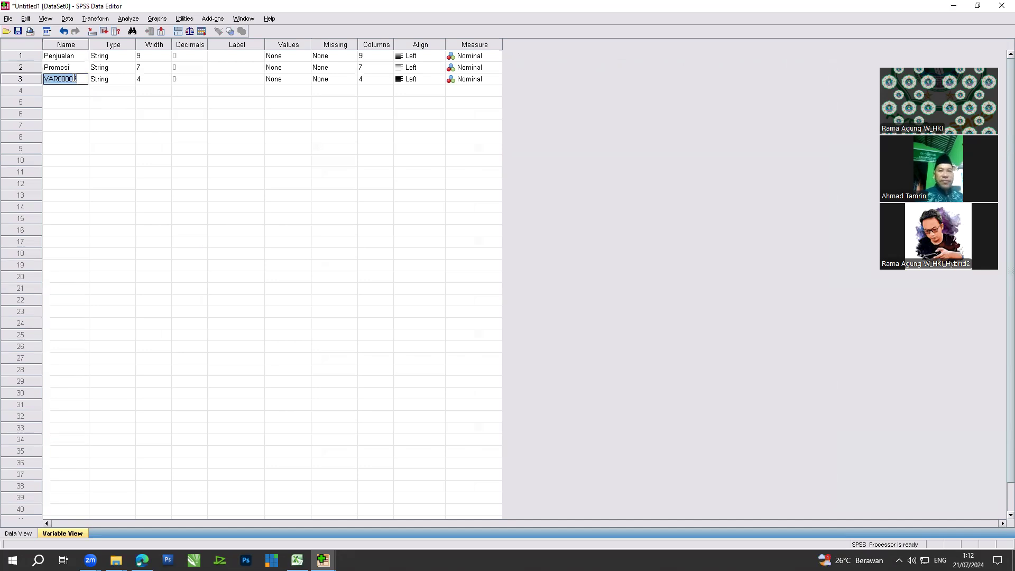
{"action": "type", "text": "Stan"}
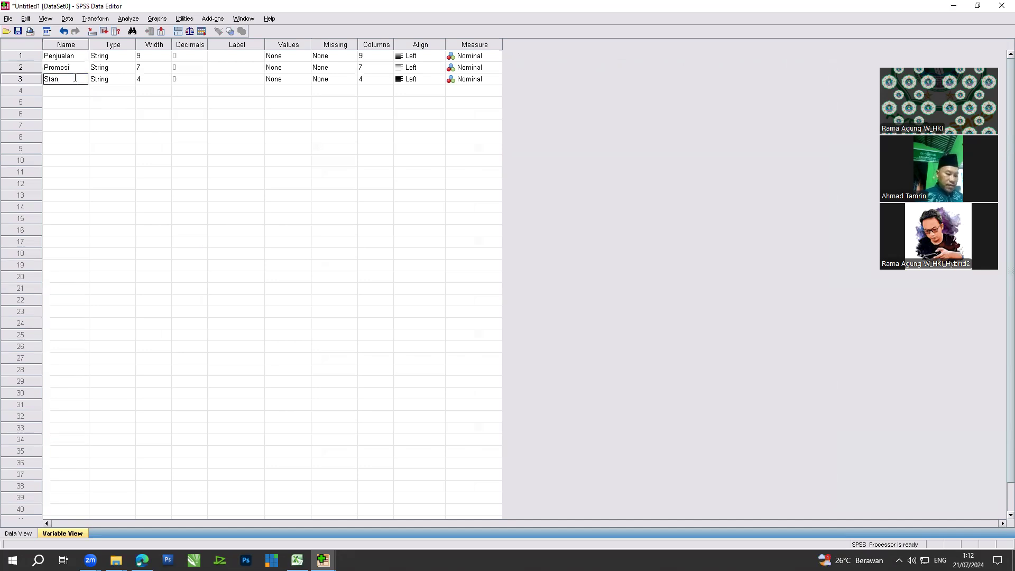
{"action": "left_click", "coordinate": [129, 161]}
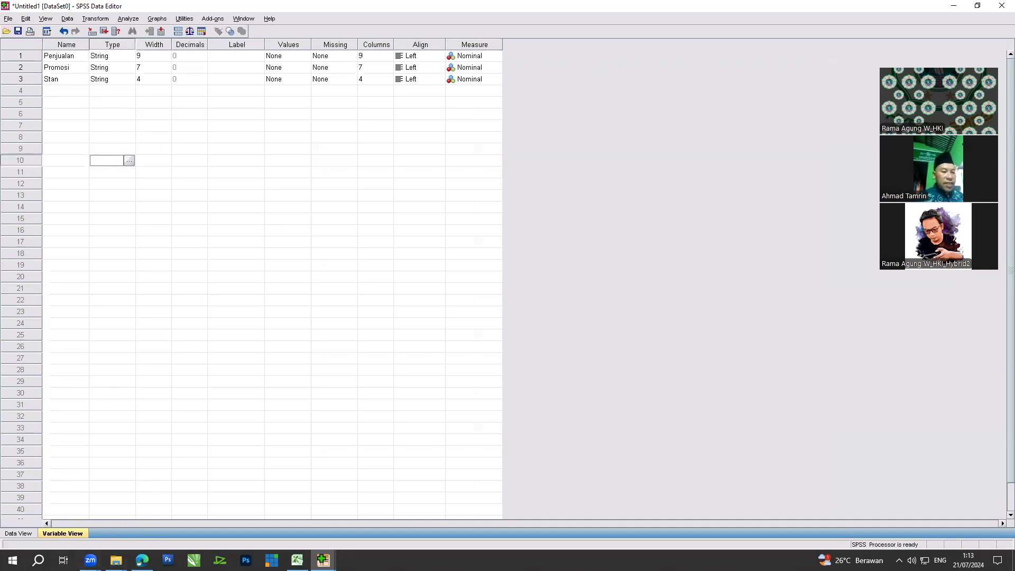
{"action": "left_click", "coordinate": [129, 19]}
{"action": "mouse_move", "coordinate": [157, 19]}
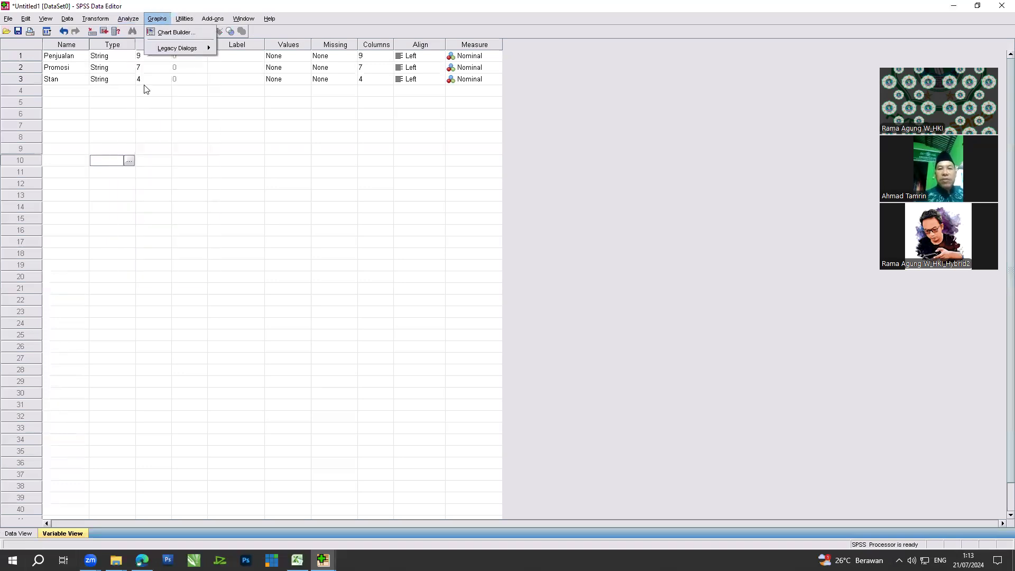
{"action": "mouse_move", "coordinate": [153, 48]}
{"action": "left_click", "coordinate": [167, 159]}
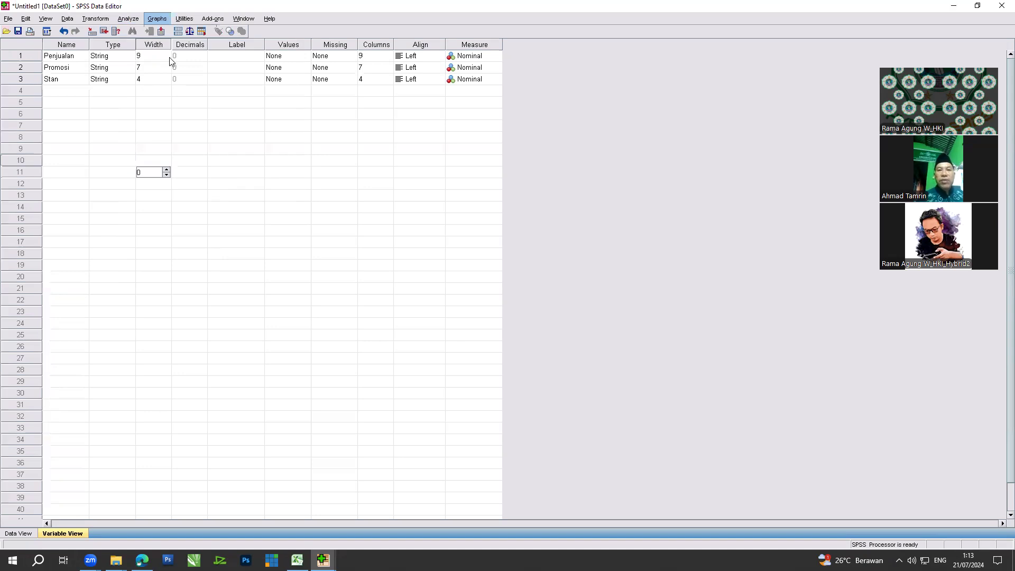
Step: Set the Width of the Penjualan, Promosi and Stan variables to 8
{"action": "left_click", "coordinate": [159, 56]}
{"action": "left_click", "coordinate": [166, 53]}
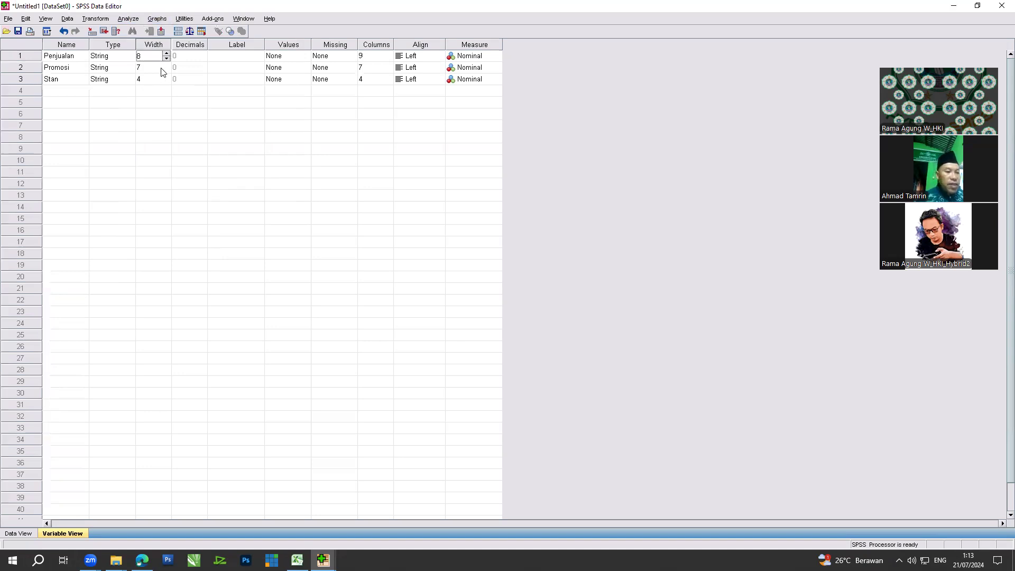
{"action": "left_click", "coordinate": [163, 69]}
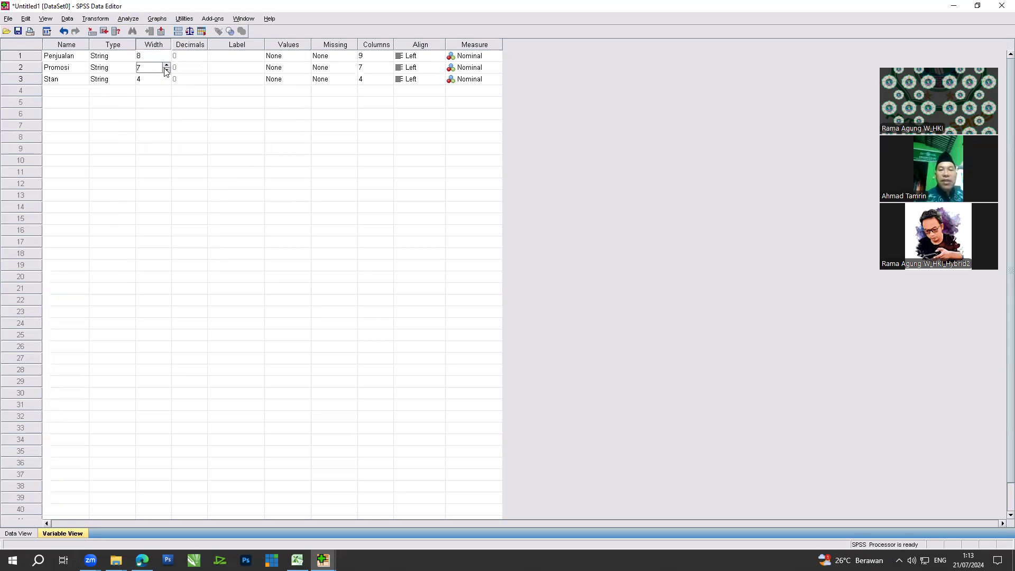
{"action": "left_click", "coordinate": [167, 65]}
{"action": "left_click", "coordinate": [161, 79]}
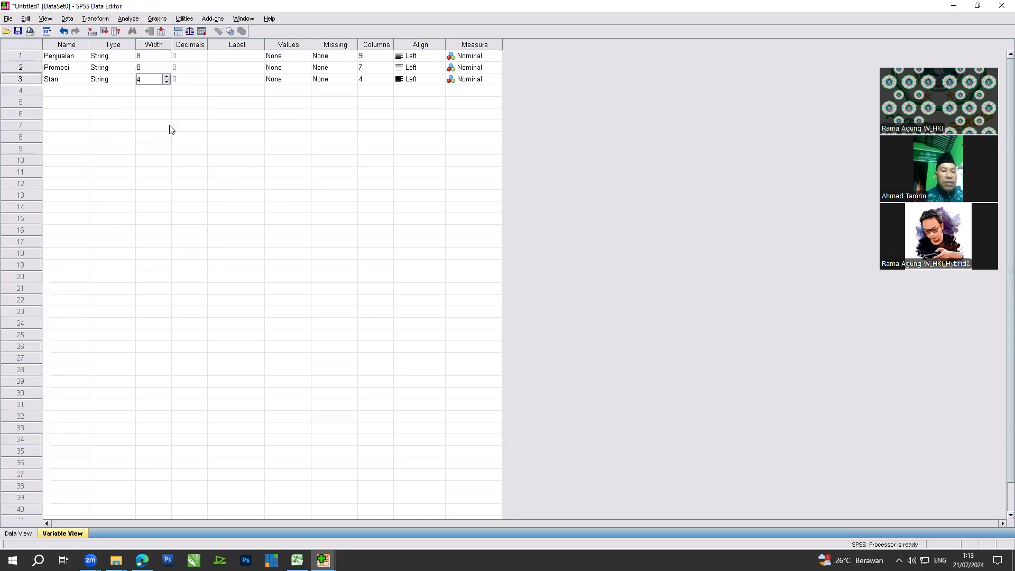
{"action": "left_click", "coordinate": [167, 77]}
{"action": "left_click", "coordinate": [246, 128]}
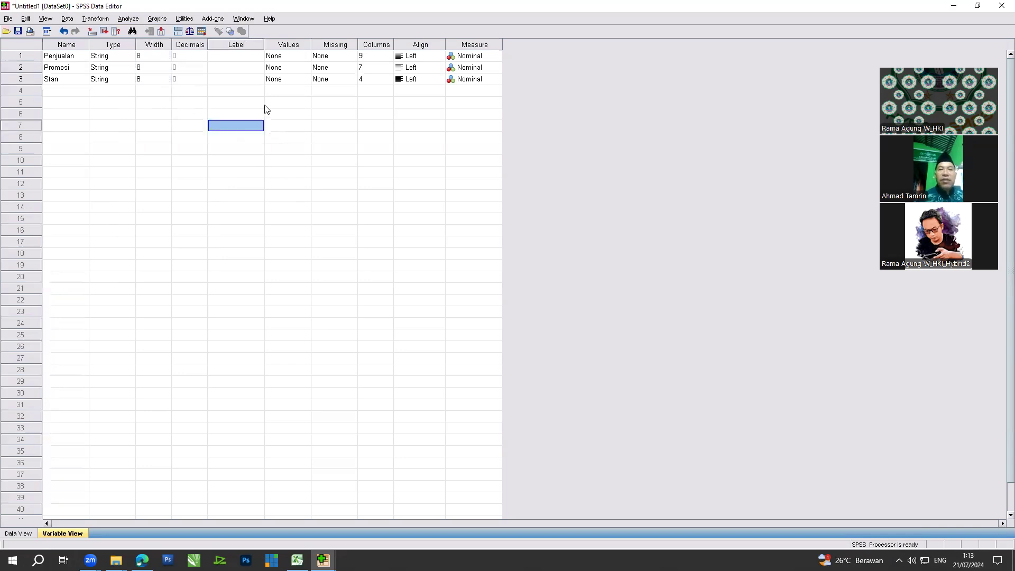
Step: Set the Columns value to 19 for Penjualan, 8 for Promosi and 13 for Stan
{"action": "left_click", "coordinate": [188, 55]}
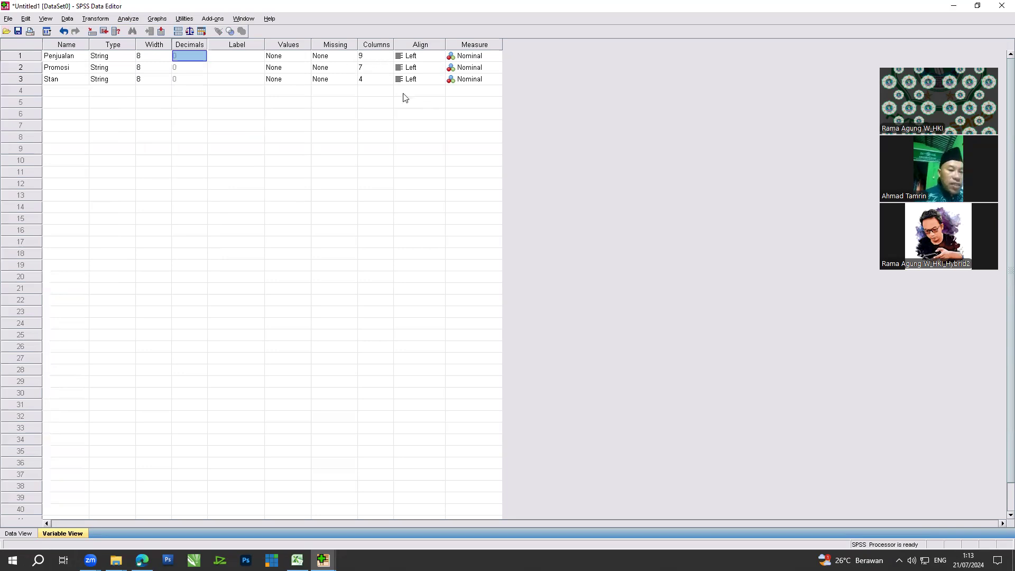
{"action": "left_click", "coordinate": [388, 56]}
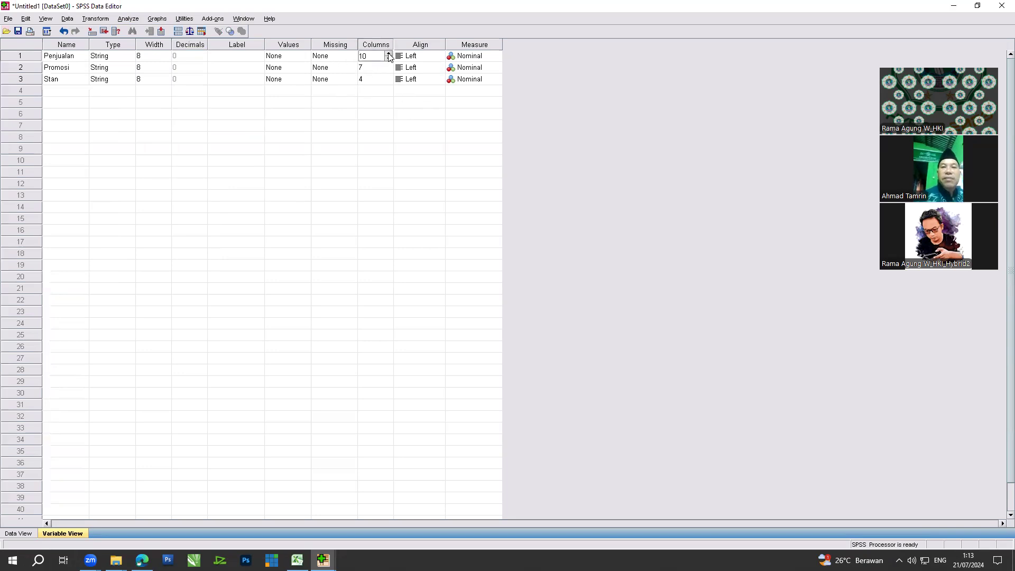
{"action": "left_click", "coordinate": [389, 53]}
{"action": "left_click", "coordinate": [389, 53]}
{"action": "left_click", "coordinate": [388, 64]}
{"action": "left_click", "coordinate": [388, 64]}
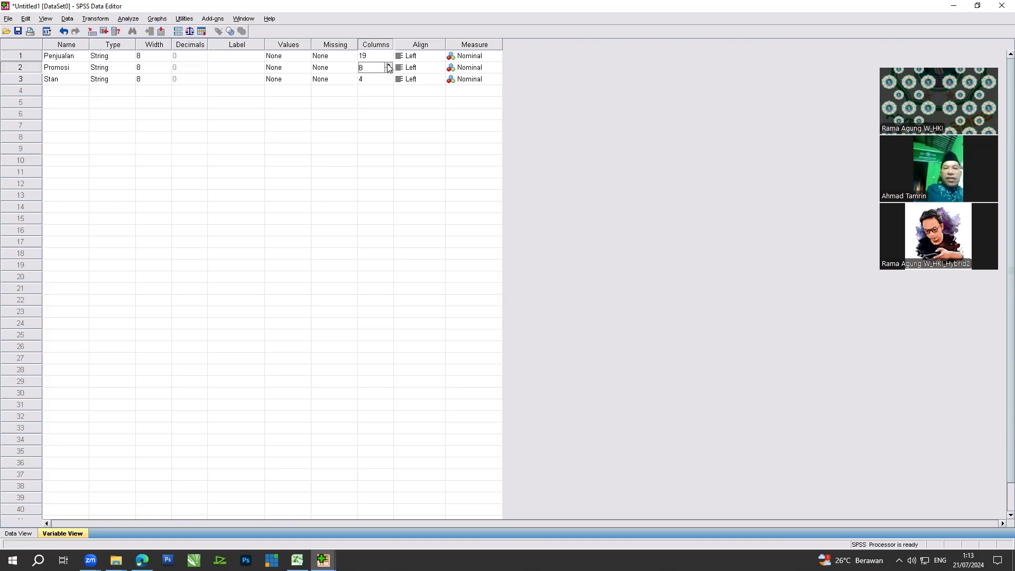
{"action": "left_click", "coordinate": [388, 81]}
{"action": "left_click", "coordinate": [389, 77]}
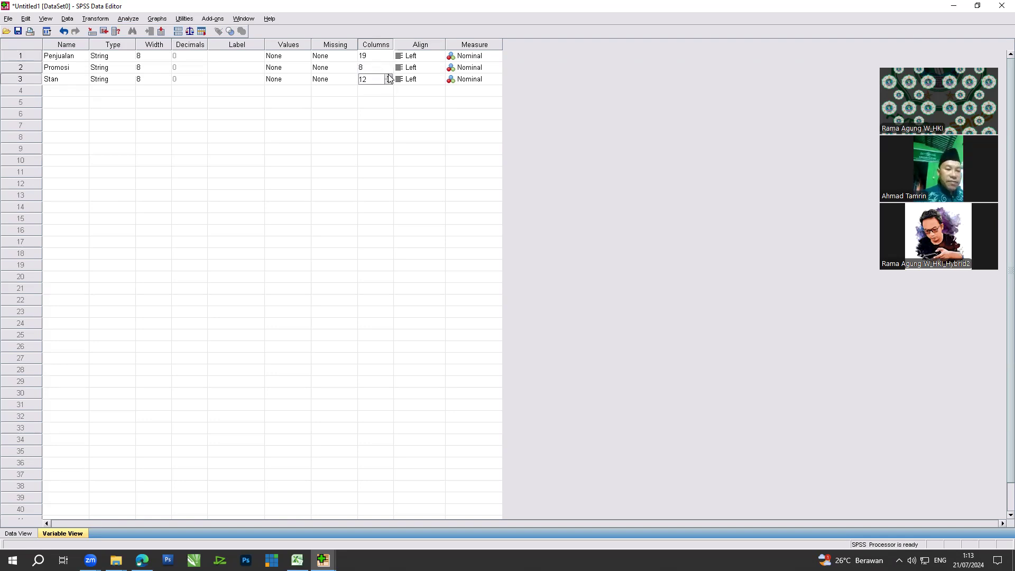
Step: Set the alignment of the Penjualan, Promosi and Stan variables to Center
{"action": "left_click", "coordinate": [437, 59]}
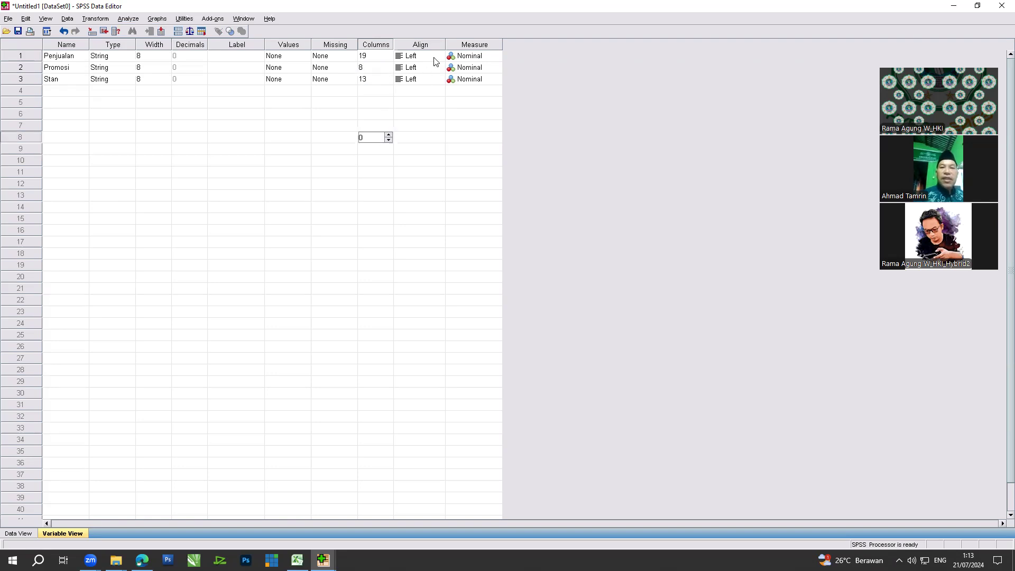
{"action": "left_click", "coordinate": [440, 57]}
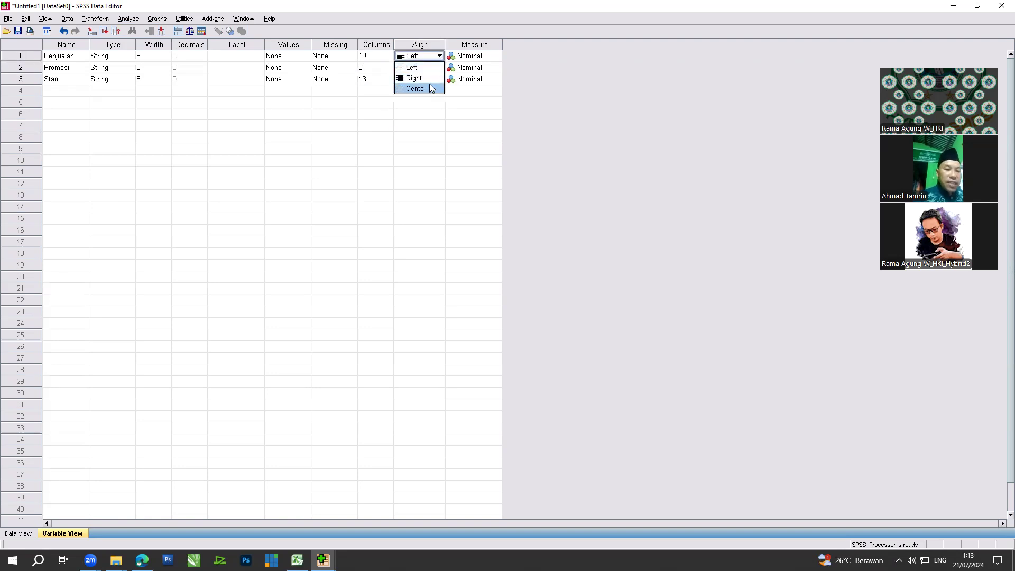
{"action": "left_click", "coordinate": [432, 88]}
{"action": "left_click", "coordinate": [435, 68]}
{"action": "left_click", "coordinate": [440, 68]}
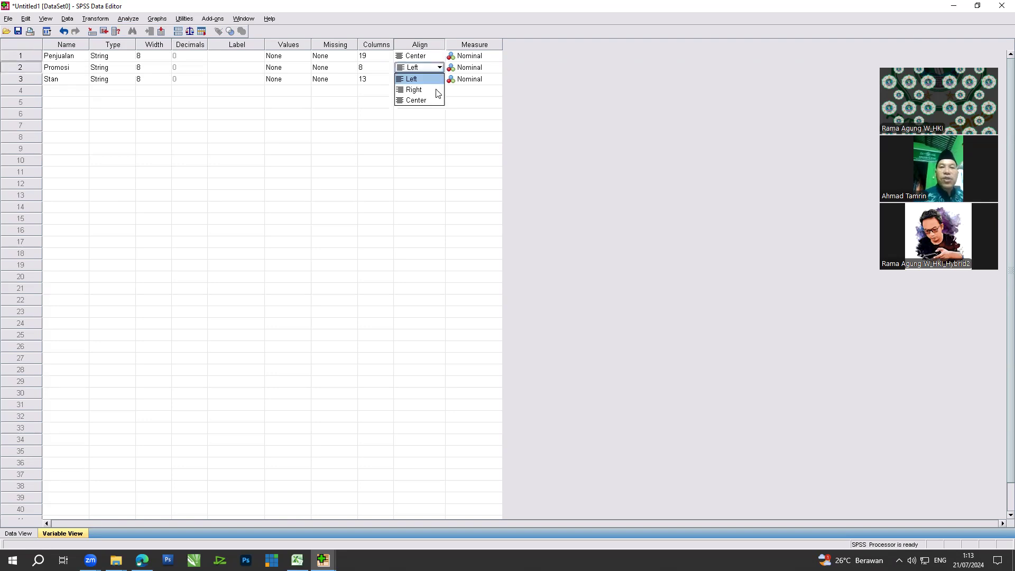
{"action": "left_click", "coordinate": [433, 100]}
{"action": "left_click", "coordinate": [435, 79]}
{"action": "left_click", "coordinate": [439, 80]}
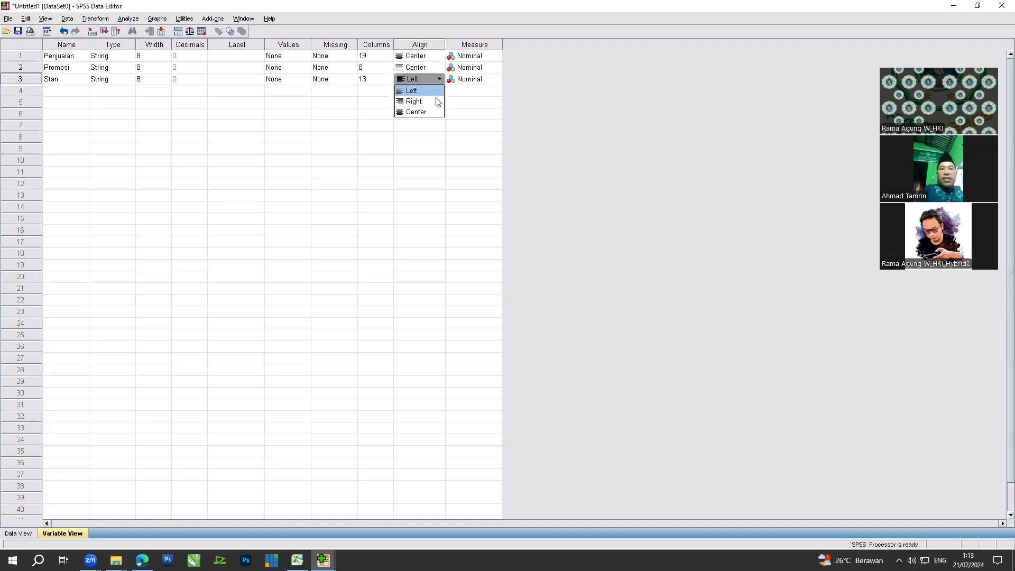
{"action": "left_click", "coordinate": [432, 112]}
{"action": "left_click", "coordinate": [414, 151]}
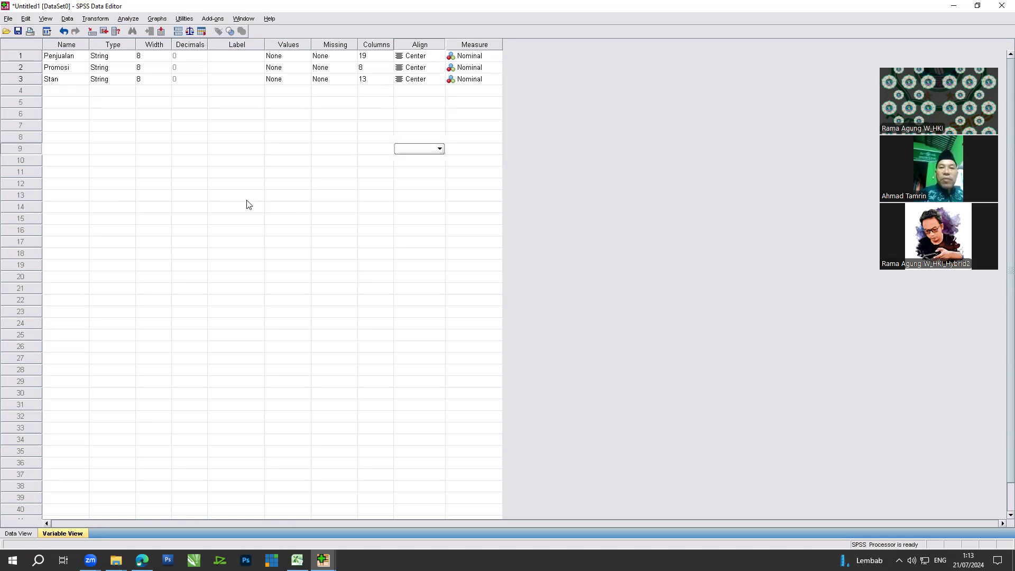
Step: Set the measurement level of the Promosi and Stan variables to Scale
{"action": "left_click", "coordinate": [488, 67]}
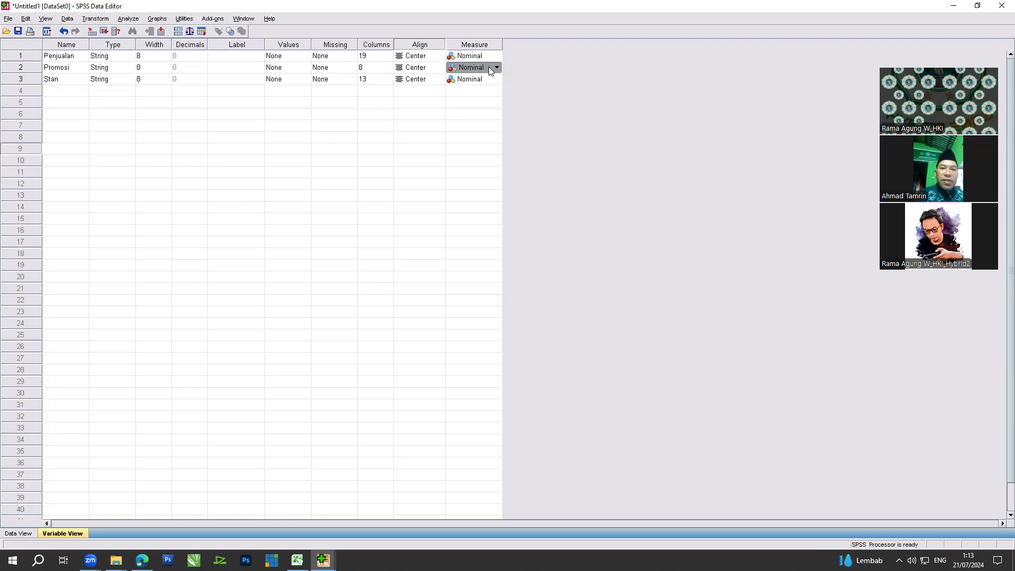
{"action": "left_click", "coordinate": [497, 67]}
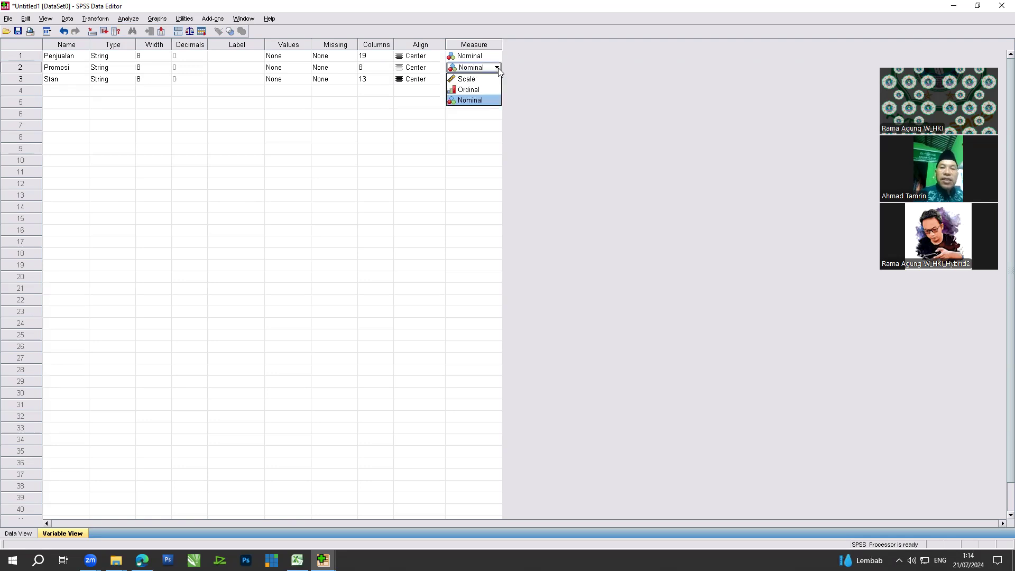
{"action": "left_click", "coordinate": [481, 78]}
{"action": "left_click", "coordinate": [496, 82]}
{"action": "left_click", "coordinate": [498, 79]}
{"action": "left_click", "coordinate": [491, 90]}
{"action": "left_click", "coordinate": [370, 135]}
{"action": "left_click", "coordinate": [217, 172]}
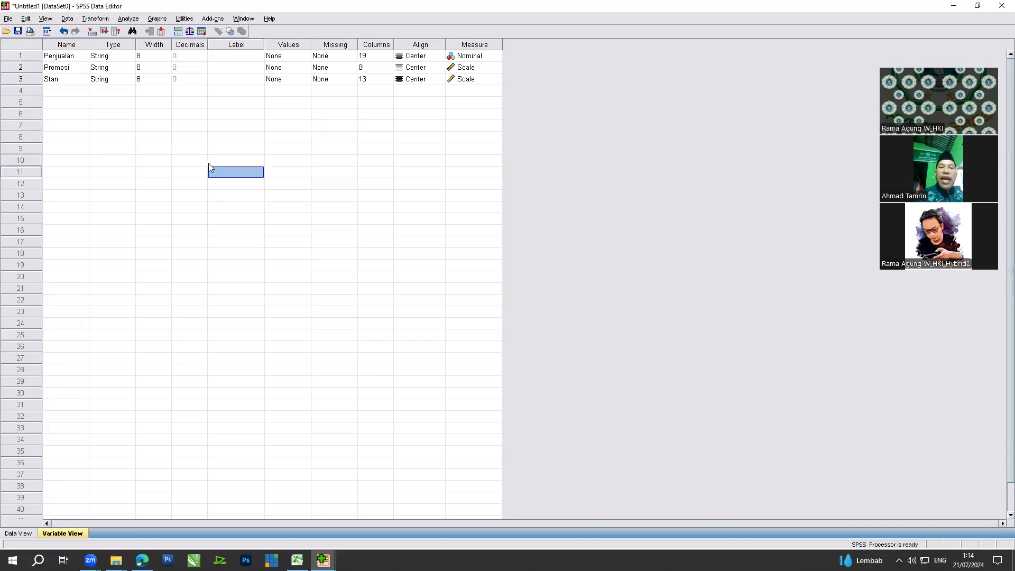
Step: Try to assign Penjualan as the dependent variable of a linear regression
{"action": "left_click", "coordinate": [128, 18]}
{"action": "mouse_move", "coordinate": [157, 127]}
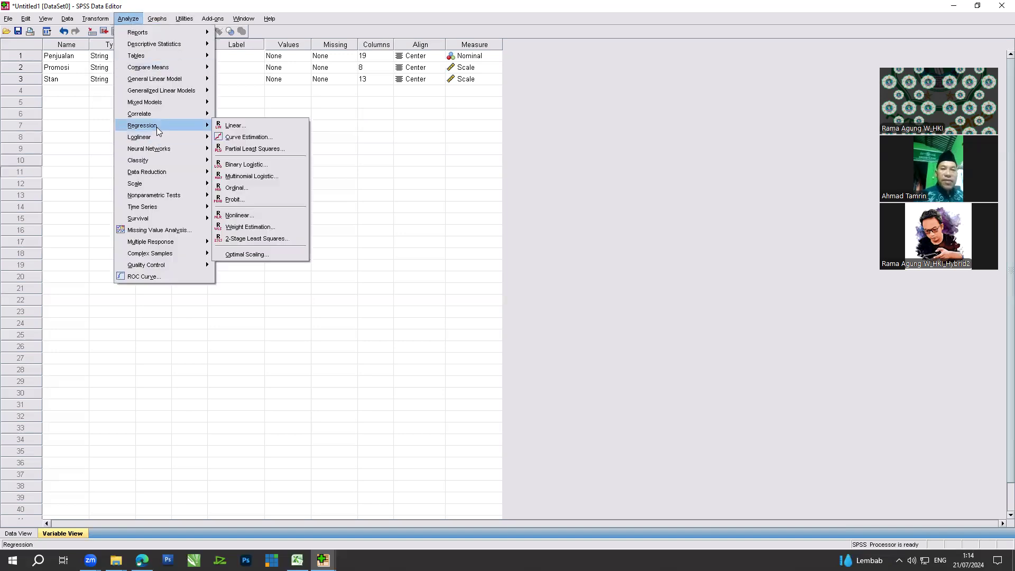
{"action": "left_click", "coordinate": [257, 127]}
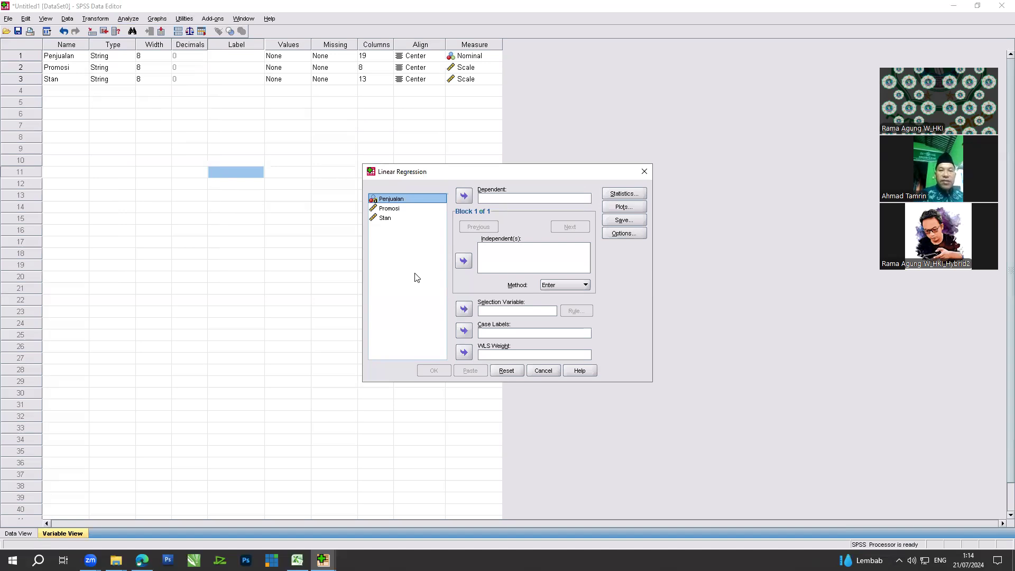
{"action": "left_click", "coordinate": [465, 195]}
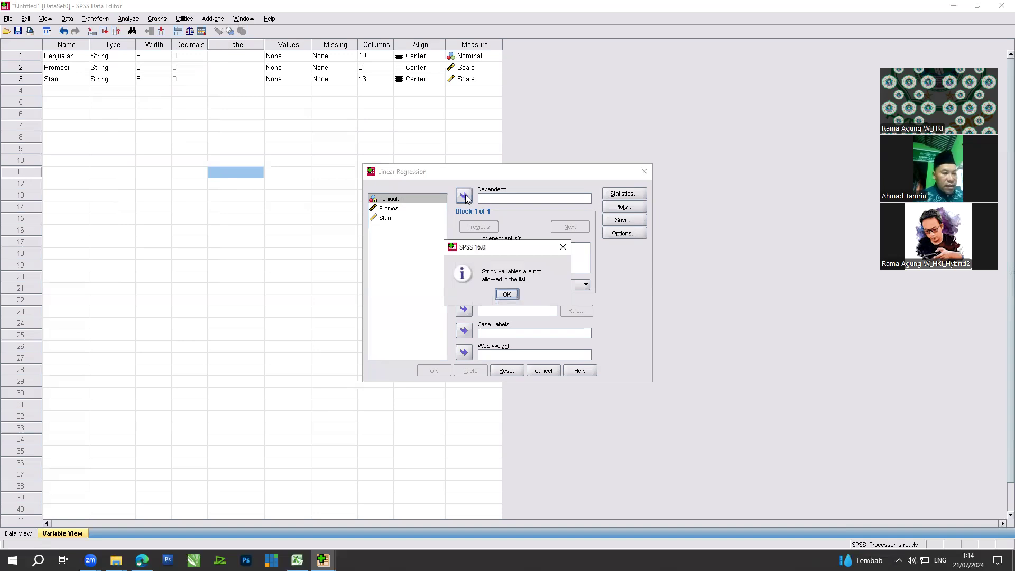
{"action": "left_click", "coordinate": [563, 247]}
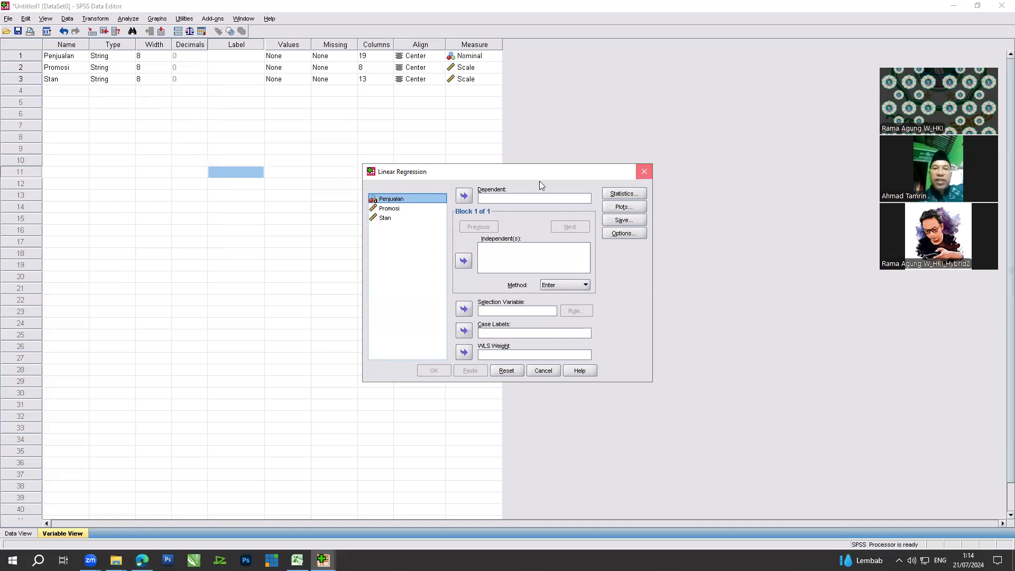
{"action": "left_click", "coordinate": [644, 171]}
Step: Change the data type of the Penjualan, Promosi and Stan variables to Numeric
{"action": "left_click", "coordinate": [129, 58]}
{"action": "left_click", "coordinate": [130, 56]}
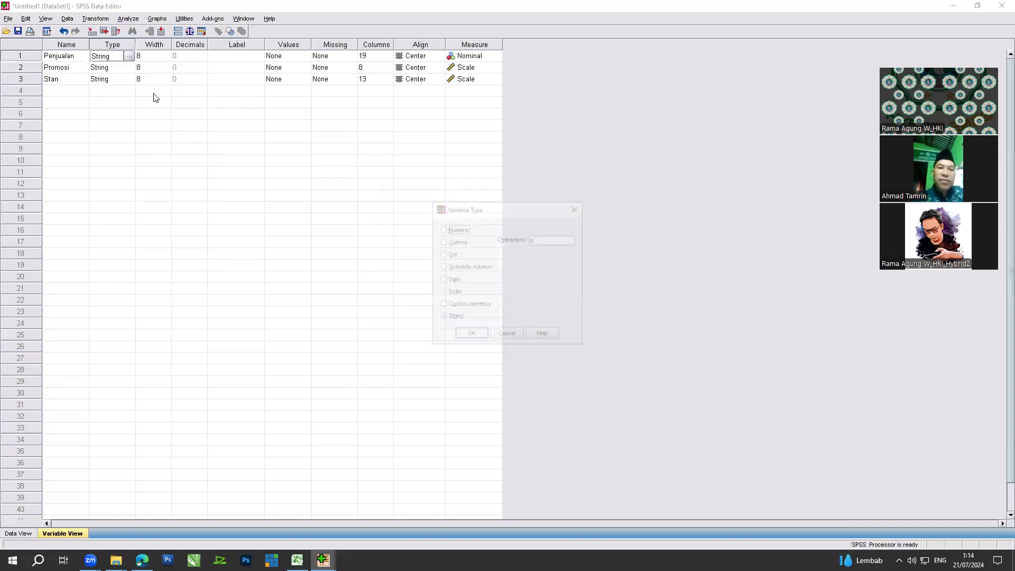
{"action": "left_click", "coordinate": [442, 228]}
{"action": "left_click", "coordinate": [470, 336]}
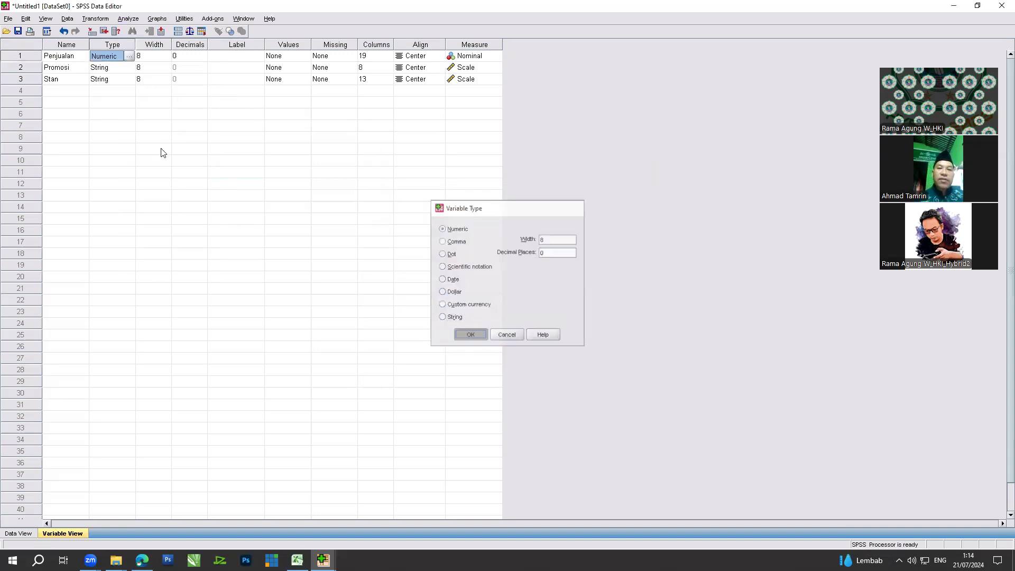
{"action": "left_click", "coordinate": [130, 68]}
{"action": "left_click", "coordinate": [131, 68]}
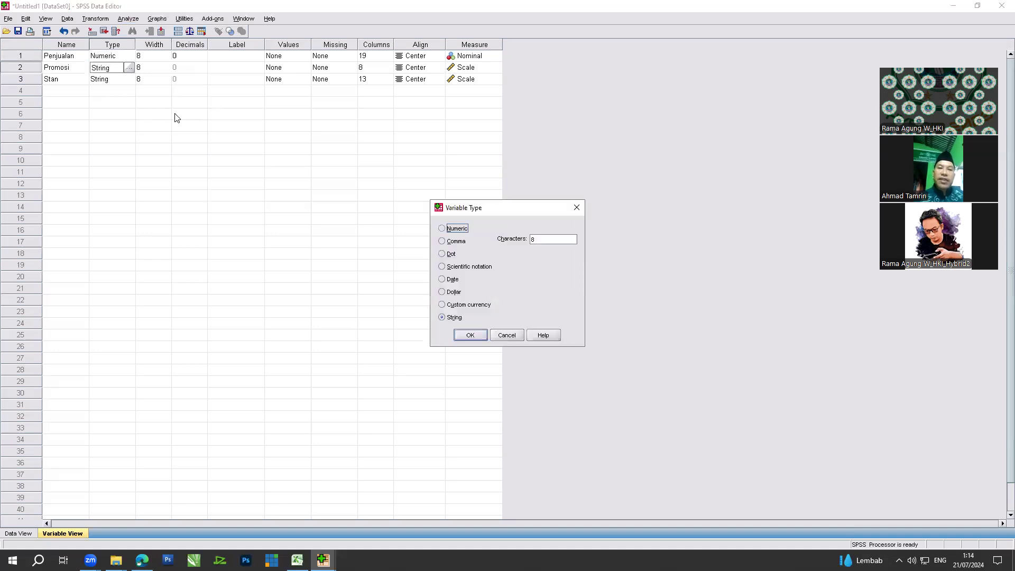
{"action": "left_click", "coordinate": [442, 228]}
{"action": "left_click", "coordinate": [469, 334]}
{"action": "left_click", "coordinate": [127, 79]}
{"action": "left_click", "coordinate": [130, 79]}
{"action": "left_click", "coordinate": [442, 228]}
{"action": "left_click", "coordinate": [471, 340]}
{"action": "left_click", "coordinate": [190, 207]}
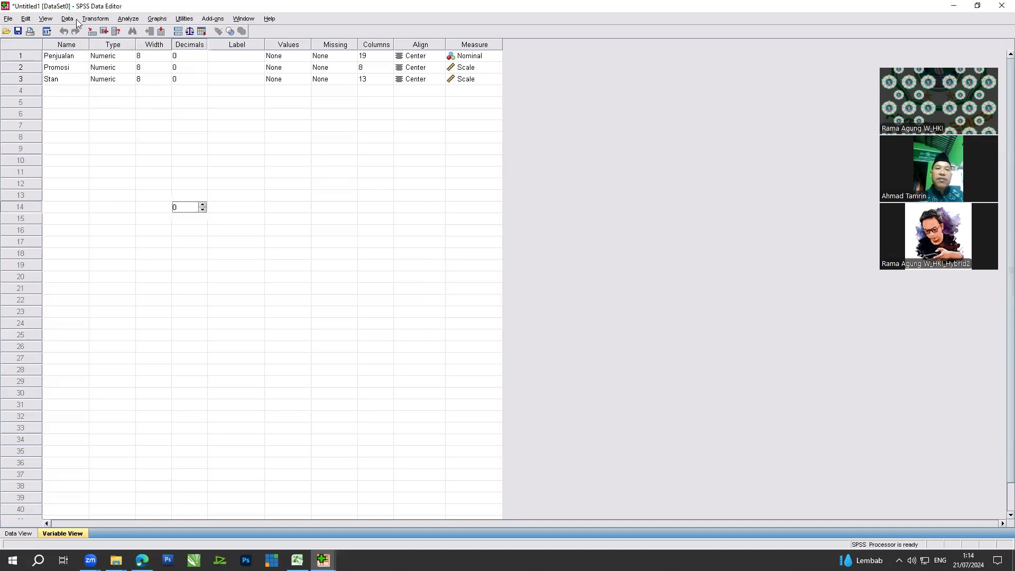
Step: Set up a linear regression with Penjualan as the dependent variable and Promosi and Stan as the independent variables
{"action": "left_click", "coordinate": [128, 18]}
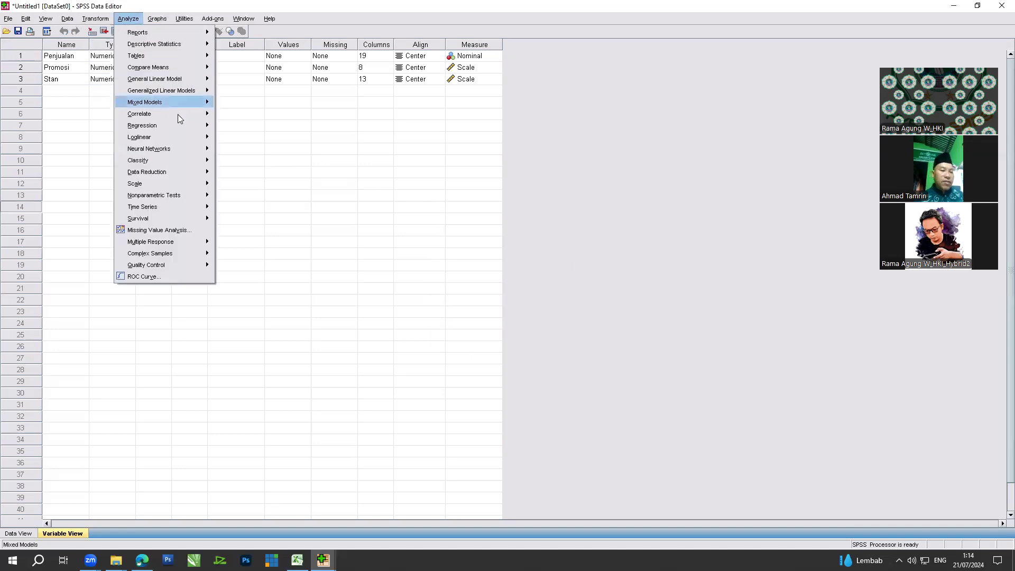
{"action": "left_click", "coordinate": [236, 125]}
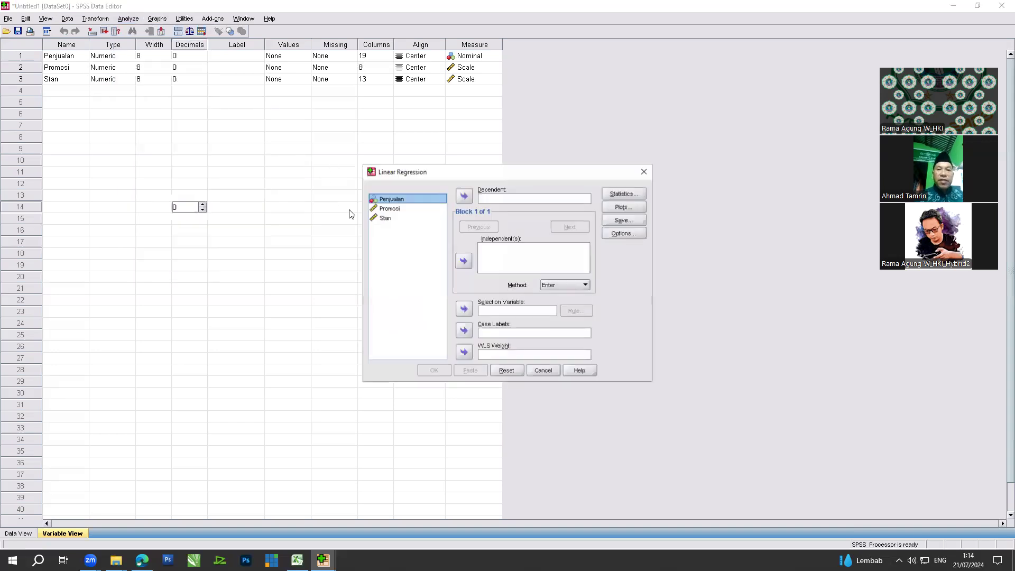
{"action": "left_click", "coordinate": [464, 196]}
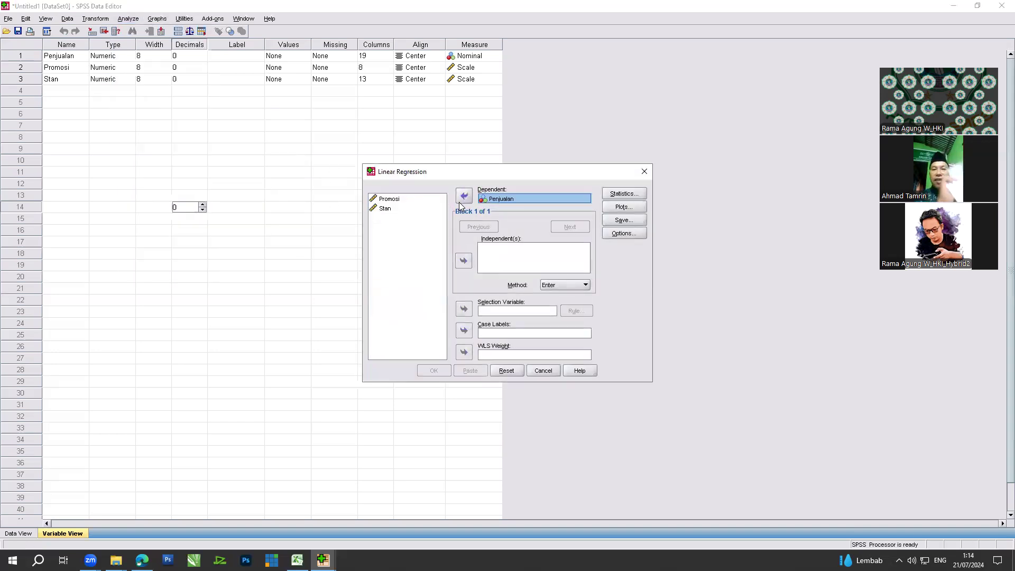
{"action": "left_click", "coordinate": [389, 199]}
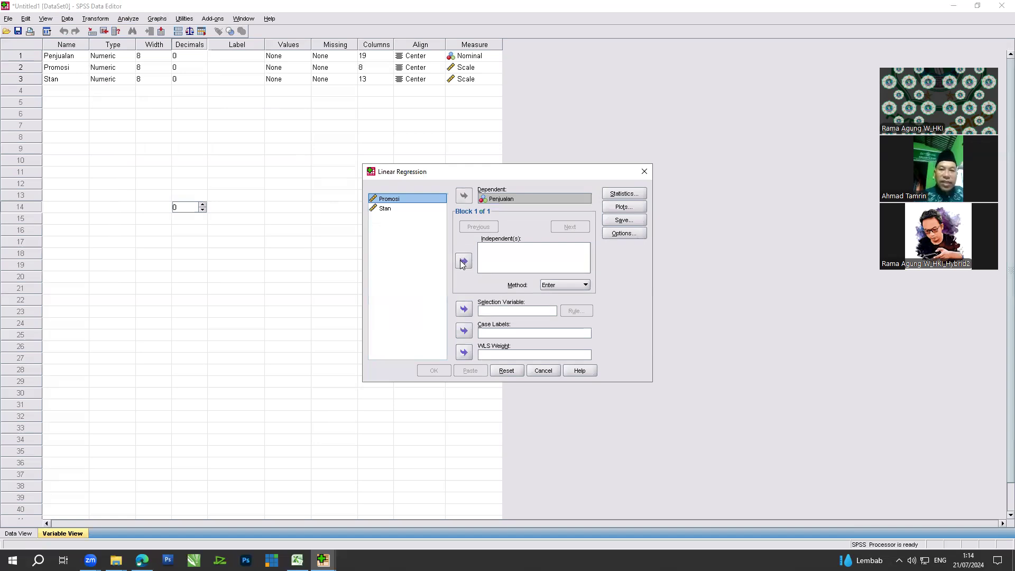
{"action": "left_click", "coordinate": [463, 261]}
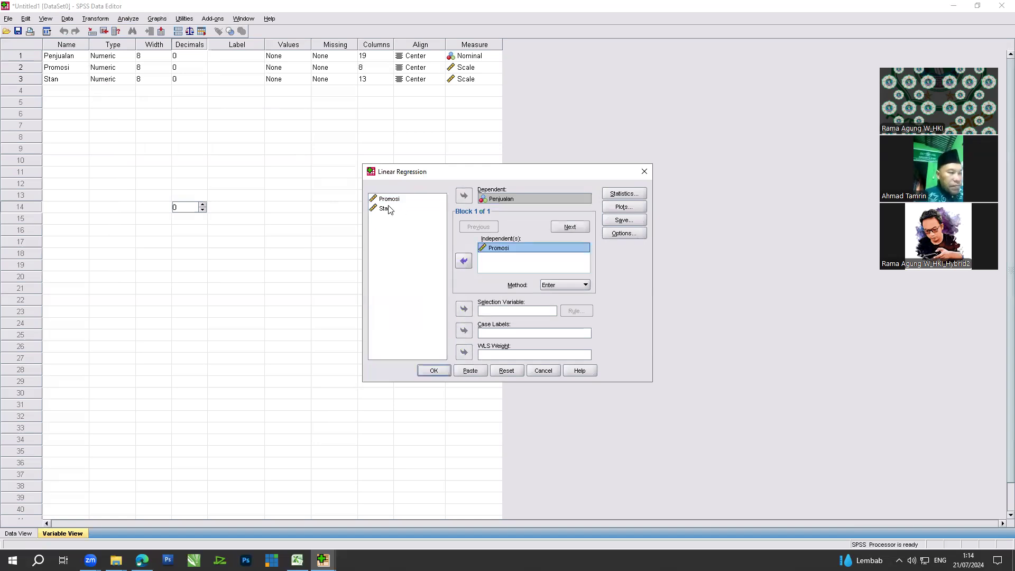
{"action": "left_click", "coordinate": [385, 209]}
{"action": "left_click", "coordinate": [463, 261]}
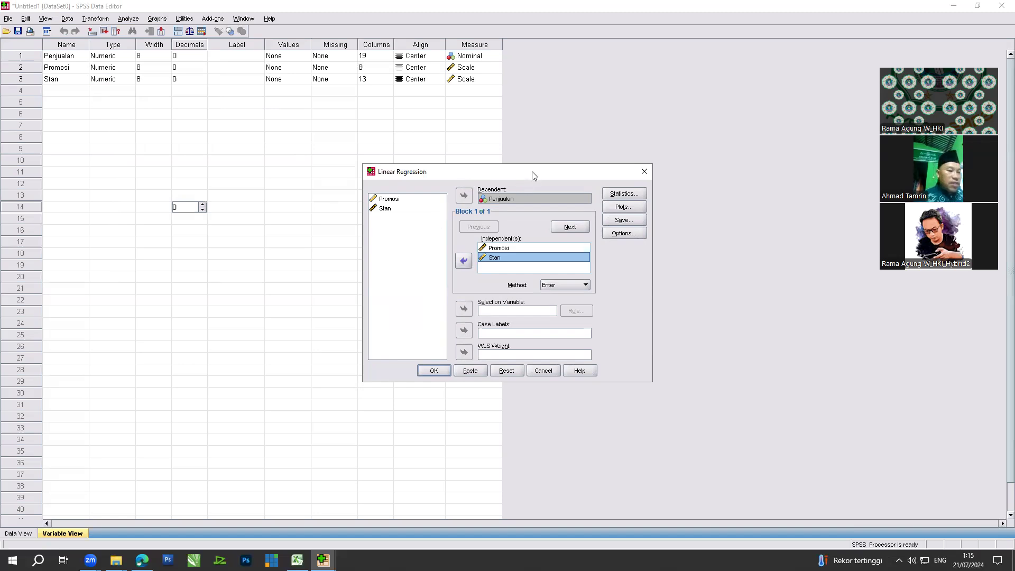
{"action": "left_click_drag", "start_coordinate": [533, 175], "coordinate": [443, 161]}
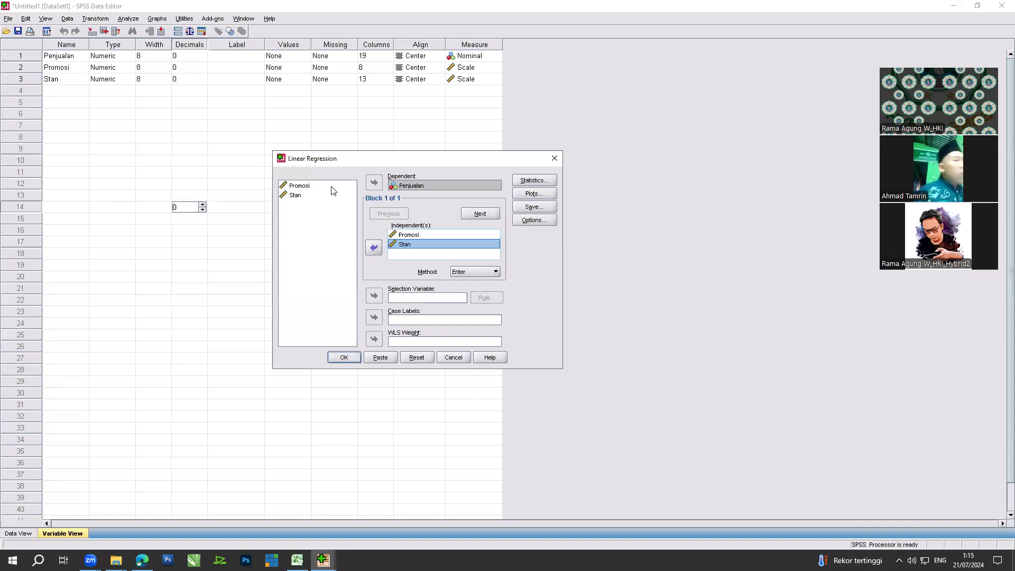
{"action": "left_click", "coordinate": [416, 186]}
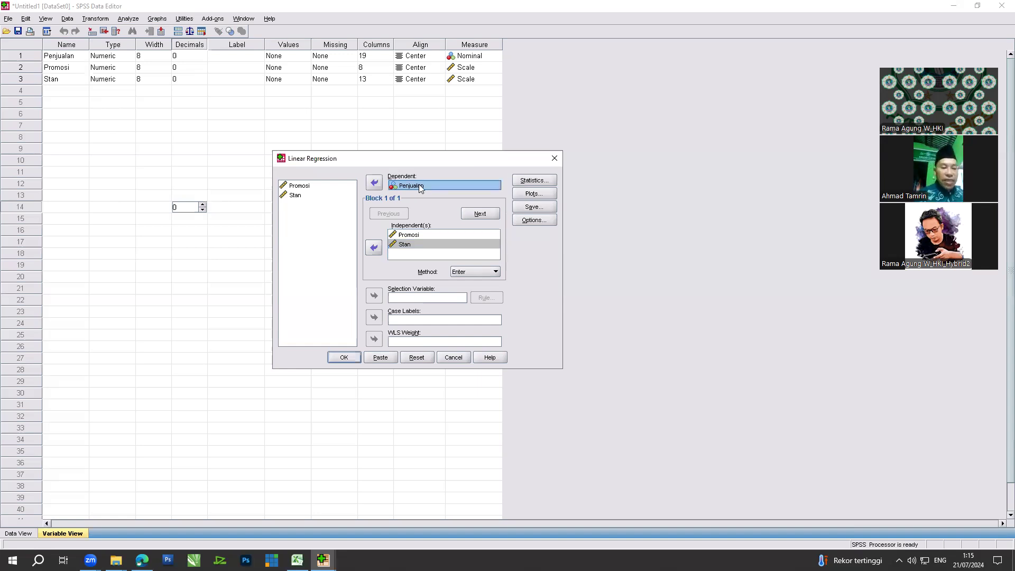
{"action": "left_click", "coordinate": [420, 236]}
{"action": "left_click", "coordinate": [305, 189]}
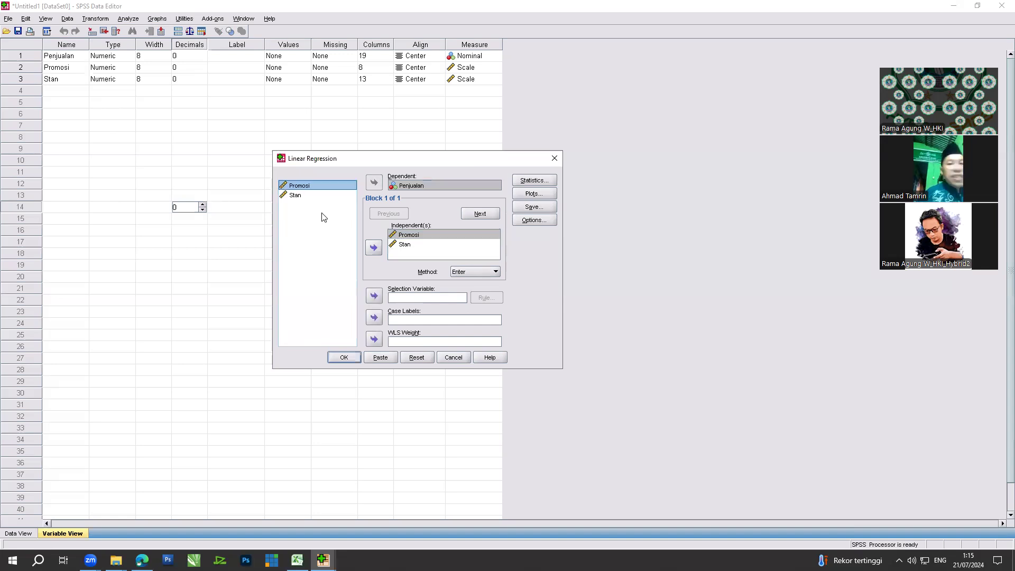
{"action": "left_click", "coordinate": [324, 217]}
{"action": "left_click", "coordinate": [444, 255]}
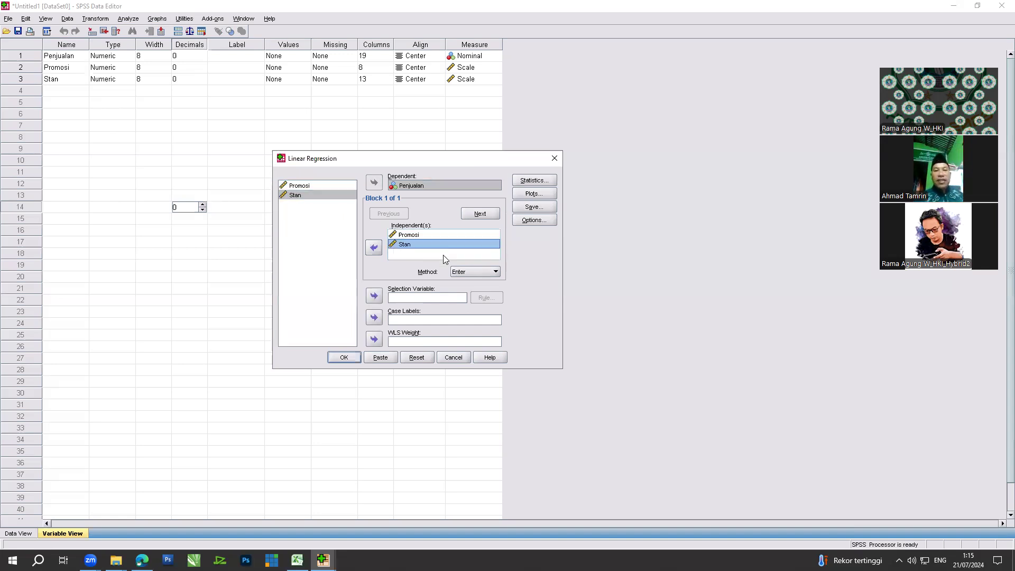
{"action": "left_click", "coordinate": [429, 235]}
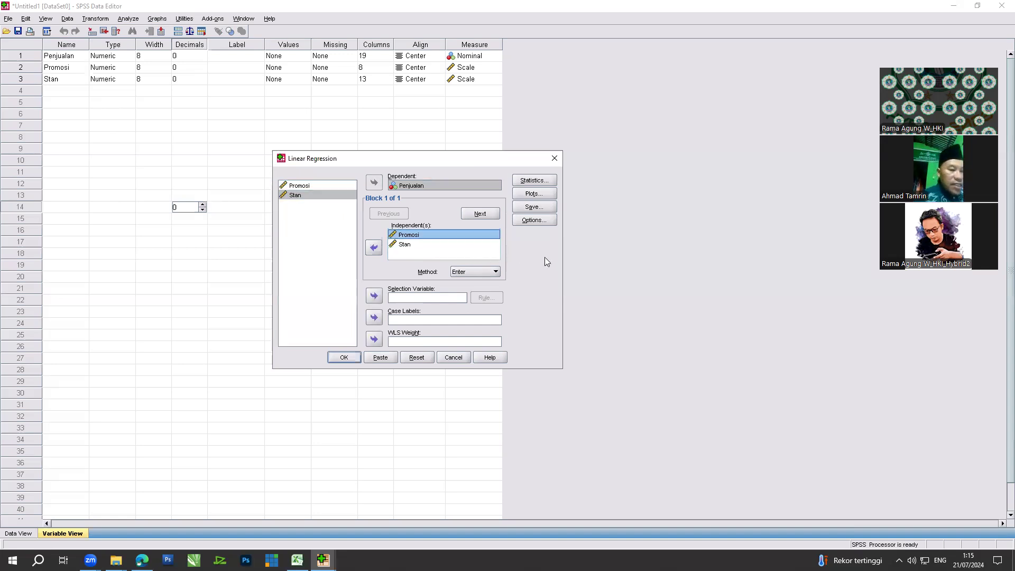
Step: Add R squared change, Descriptives, Part and partial correlations and Collinearity diagnostics to the regression statistics
{"action": "left_click", "coordinate": [526, 181]}
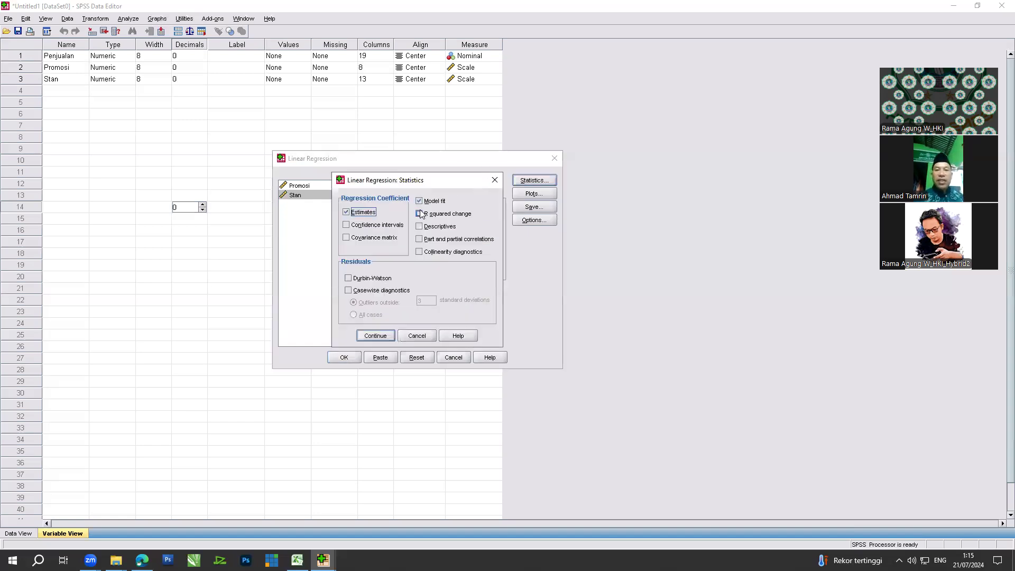
{"action": "left_click", "coordinate": [420, 214]}
{"action": "left_click", "coordinate": [420, 240]}
{"action": "left_click", "coordinate": [420, 252]}
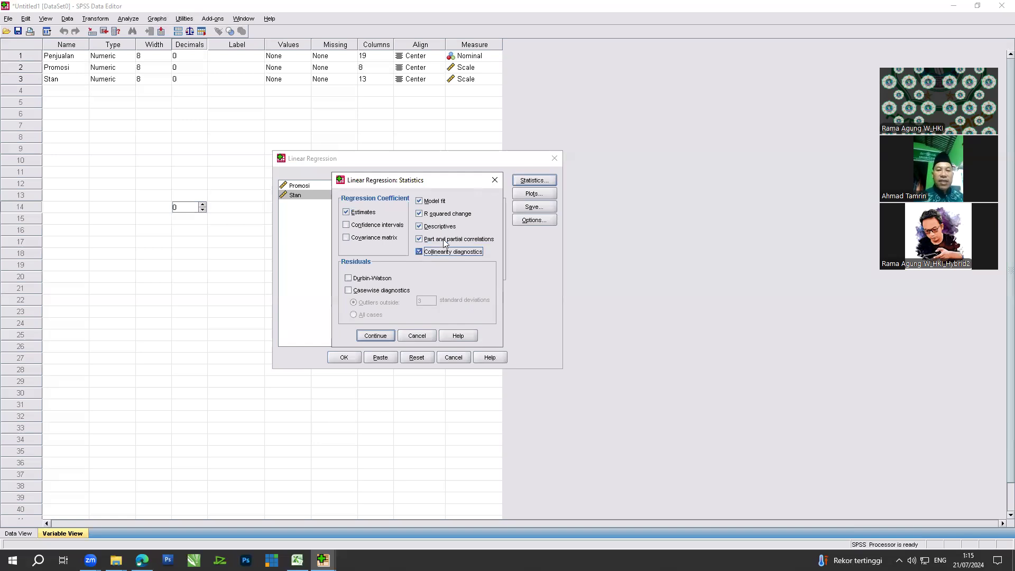
{"action": "left_click", "coordinate": [372, 337]}
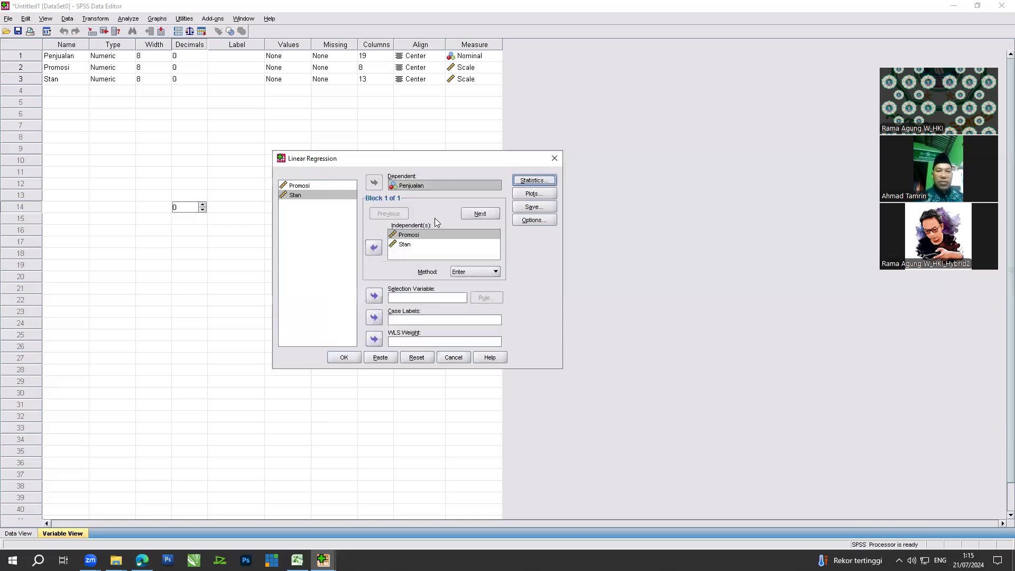
Step: Include a histogram of the standardized residuals in the regression plots
{"action": "left_click", "coordinate": [534, 194]}
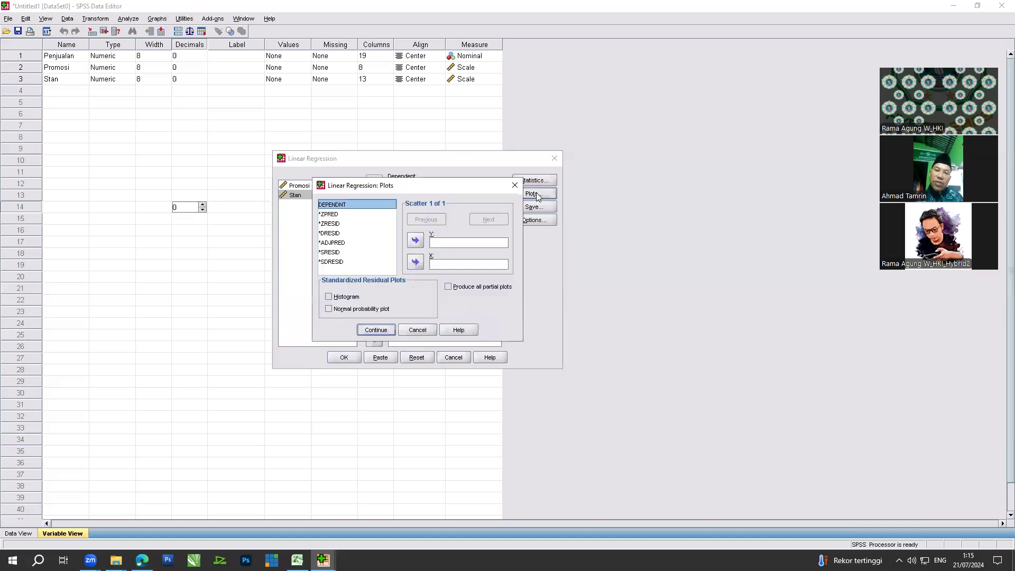
{"action": "left_click", "coordinate": [344, 300]}
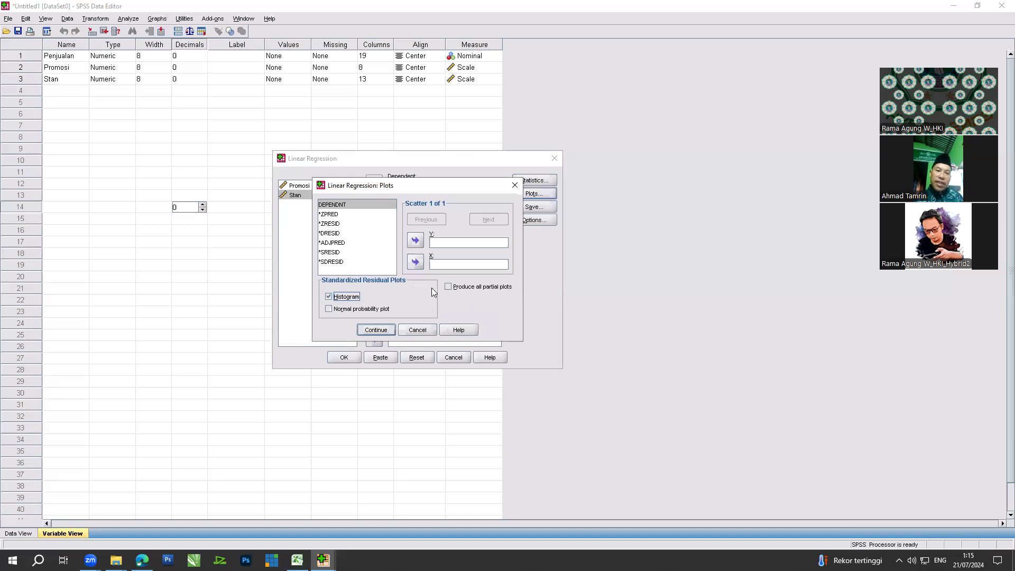
{"action": "left_click", "coordinate": [369, 332]}
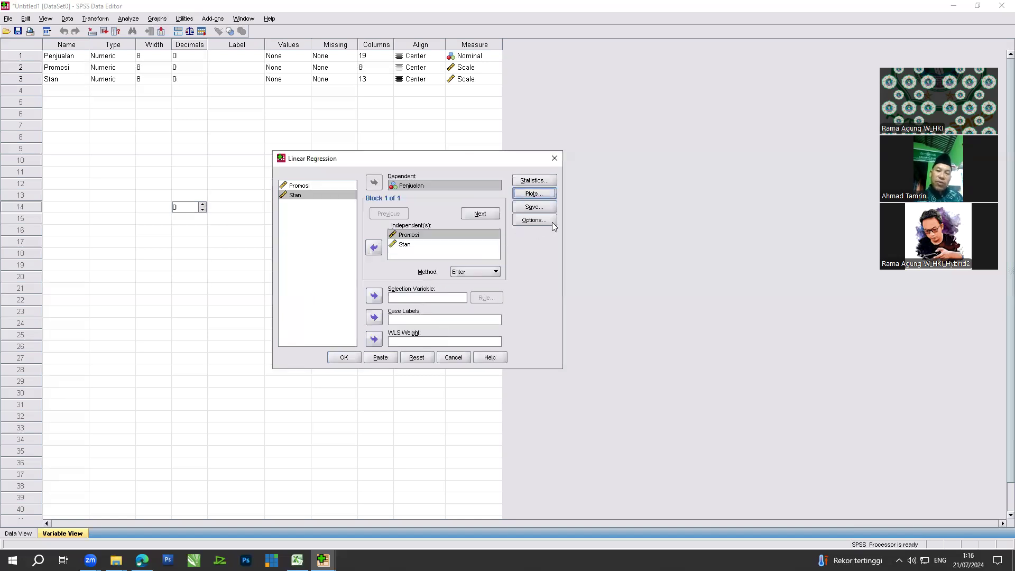
Step: Check the F probability criteria for entry and removal in the linear regression options
{"action": "left_click", "coordinate": [540, 220]}
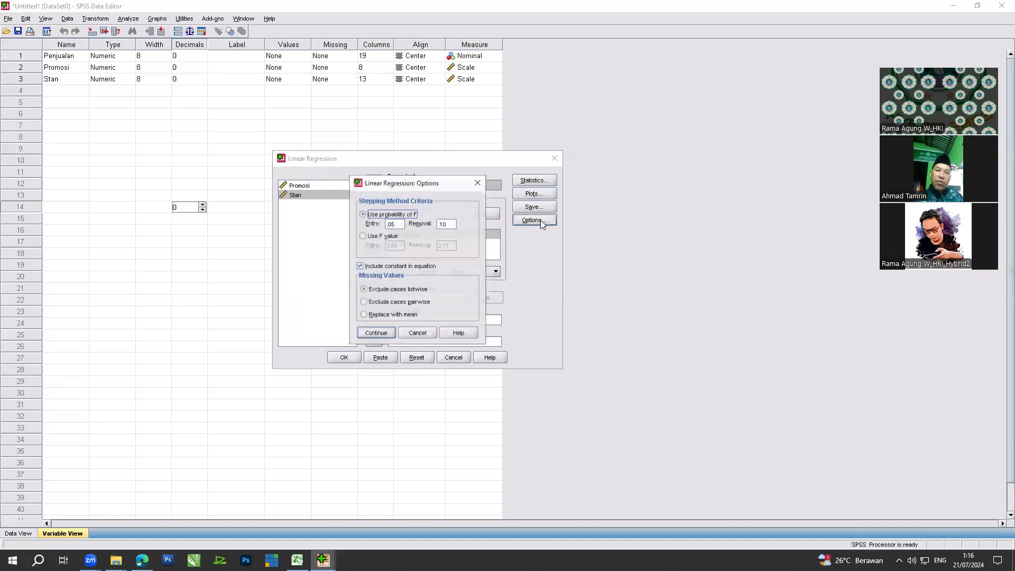
{"action": "double_click", "coordinate": [390, 226]}
{"action": "double_click", "coordinate": [449, 224]}
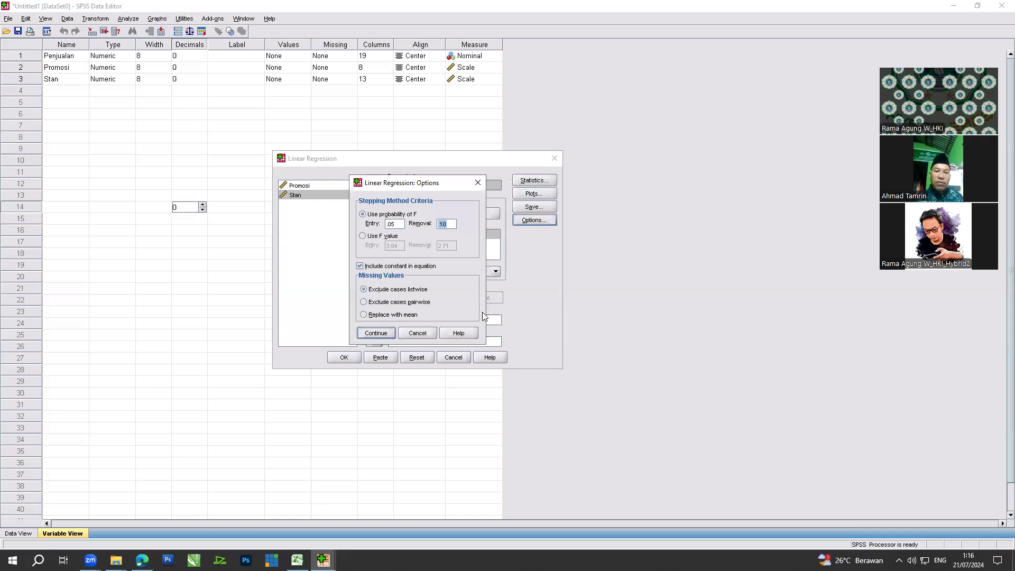
{"action": "left_click", "coordinate": [374, 333]}
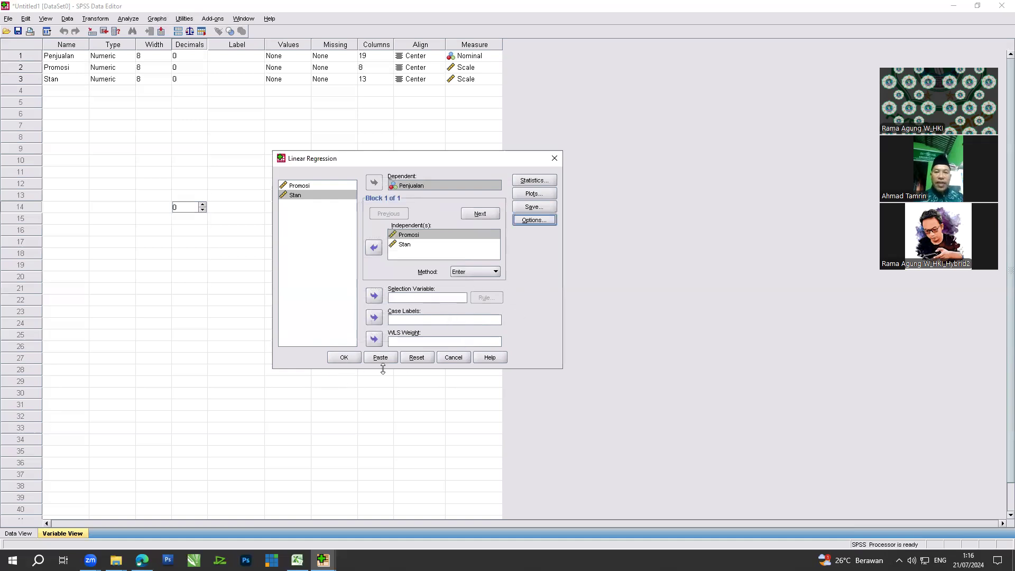
Step: Run the linear regression and show the Model Summary, ANOVA, Coefficients and Collinearity Diagnostics tables in its output
{"action": "left_click", "coordinate": [342, 357]}
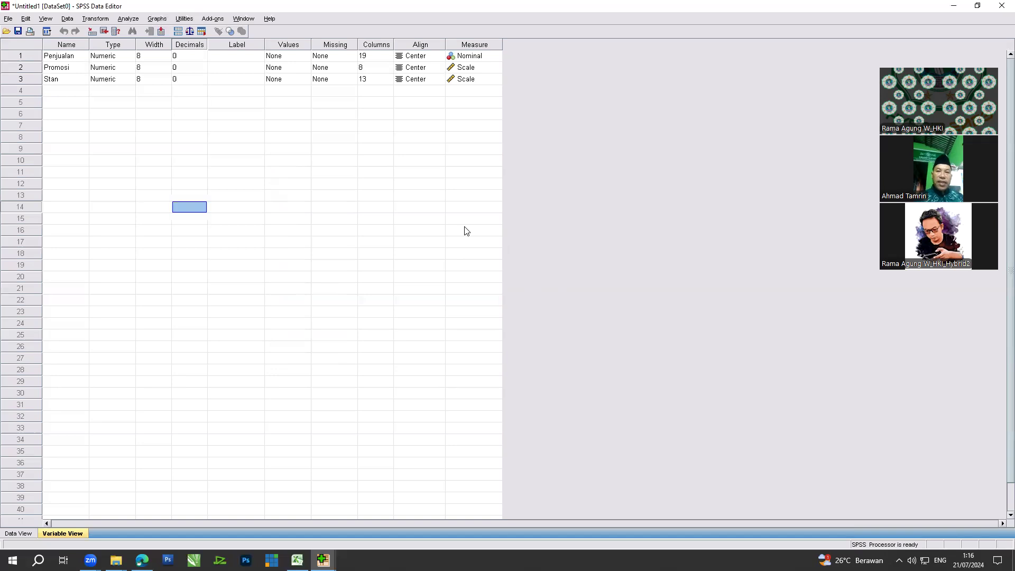
{"action": "left_click", "coordinate": [323, 560]}
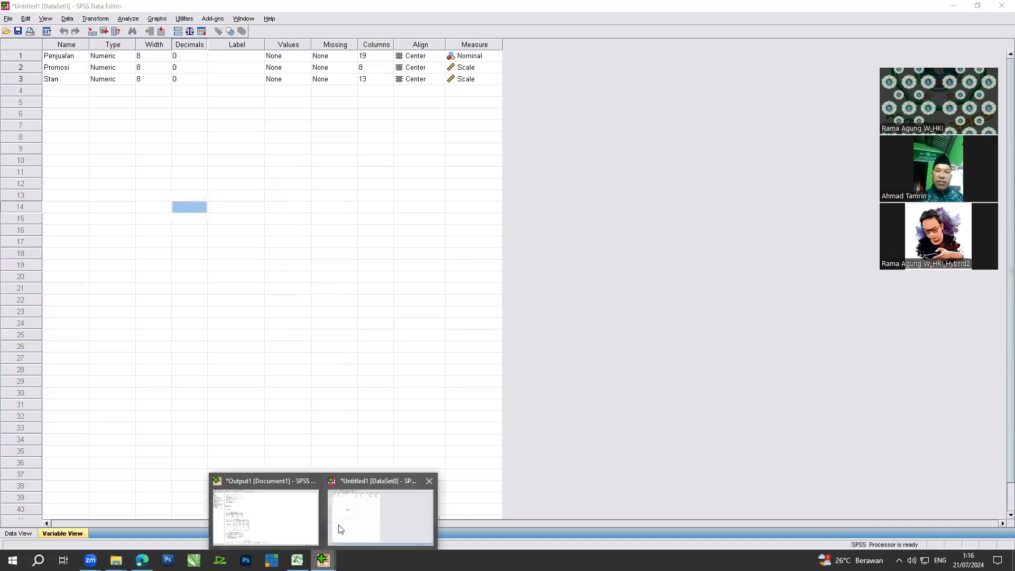
{"action": "left_click", "coordinate": [324, 560]}
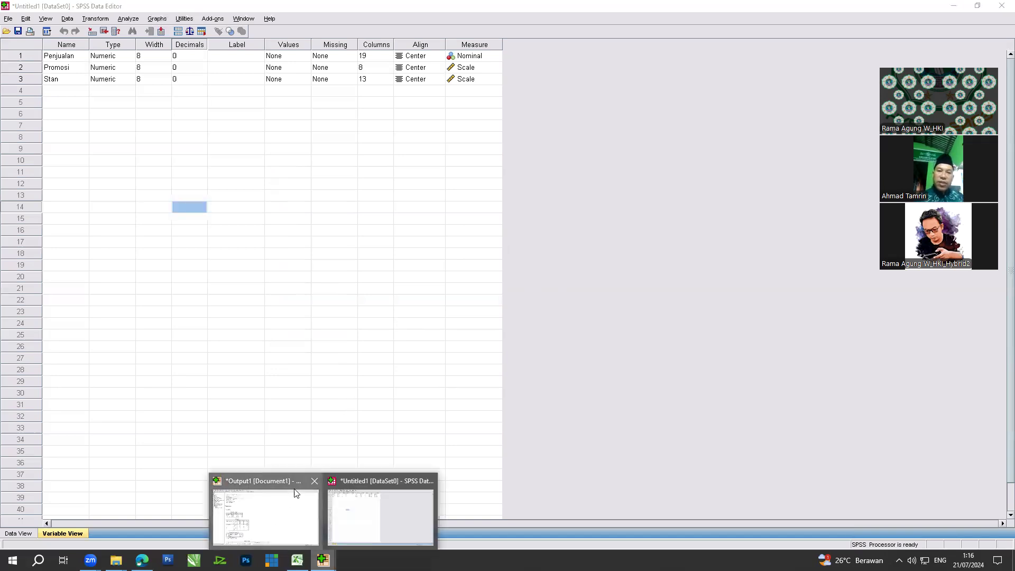
{"action": "left_click", "coordinate": [296, 493]}
{"action": "scroll", "coordinate": [392, 272], "scroll_direction": "down", "scroll_amount": 10}
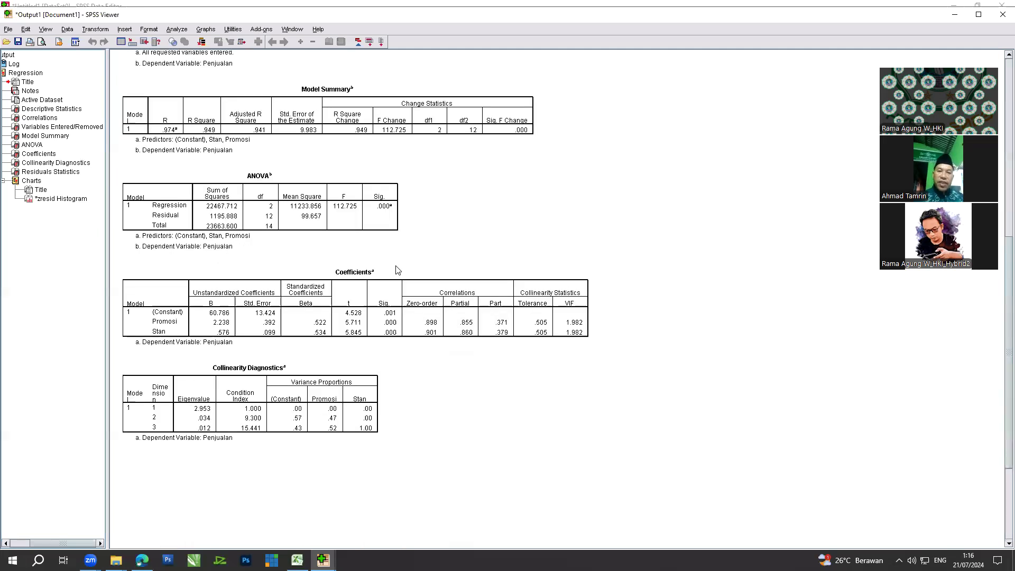
Step: Review the regression output from the Residuals Statistics table and residual histogram back up to the Descriptive Statistics and Correlations tables
{"action": "scroll", "coordinate": [398, 271], "scroll_direction": "down", "scroll_amount": 10}
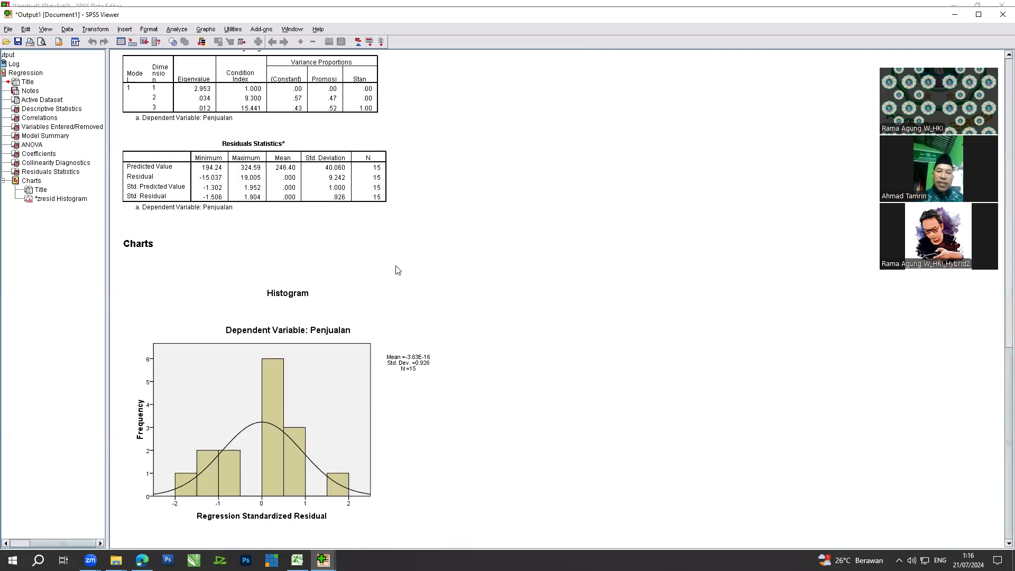
{"action": "scroll", "coordinate": [398, 271], "scroll_direction": "up", "scroll_amount": 15}
{"action": "scroll", "coordinate": [398, 270], "scroll_direction": "up", "scroll_amount": 5}
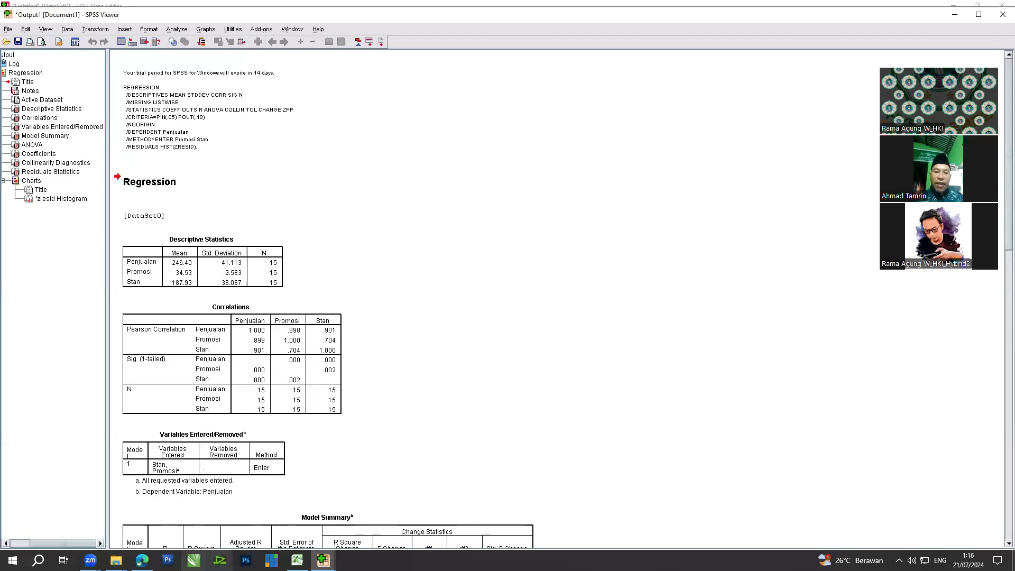
Step: Switch to the MODUL 6 PDF in the browser and read exercise 2 with its Usia, Pengalaman kerja and Income table
{"action": "left_click", "coordinate": [142, 560]}
{"action": "scroll", "coordinate": [604, 289], "scroll_direction": "down", "scroll_amount": 2}
{"action": "scroll", "coordinate": [604, 289], "scroll_direction": "down", "scroll_amount": 4}
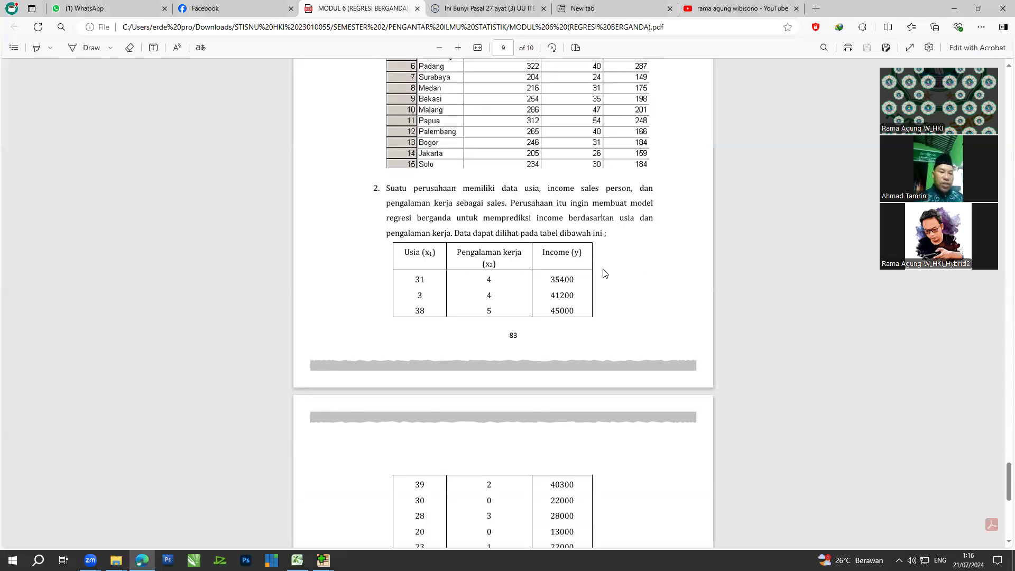
{"action": "scroll", "coordinate": [607, 270], "scroll_direction": "up", "scroll_amount": 1}
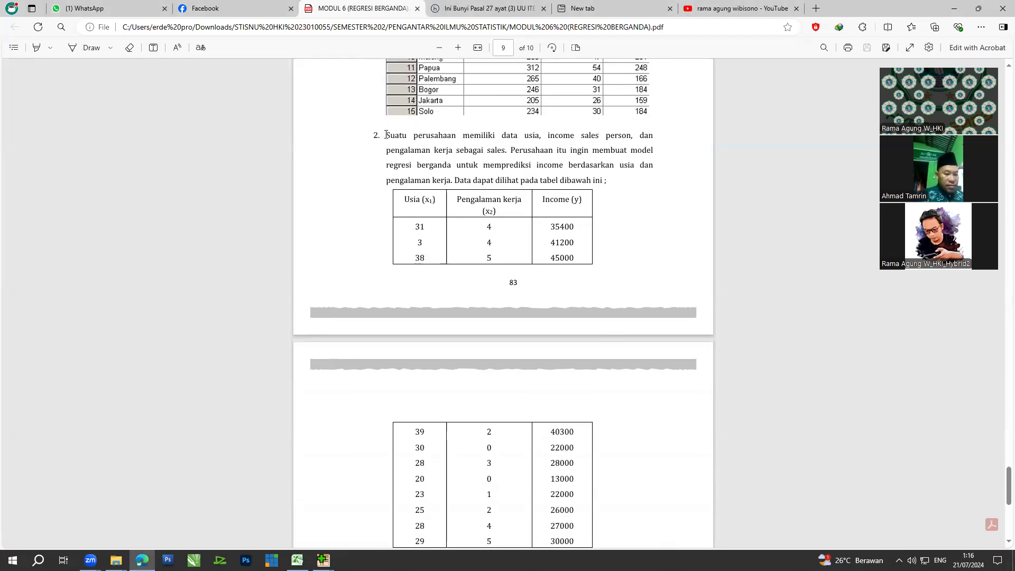
{"action": "left_click_drag", "start_coordinate": [386, 135], "coordinate": [632, 181]}
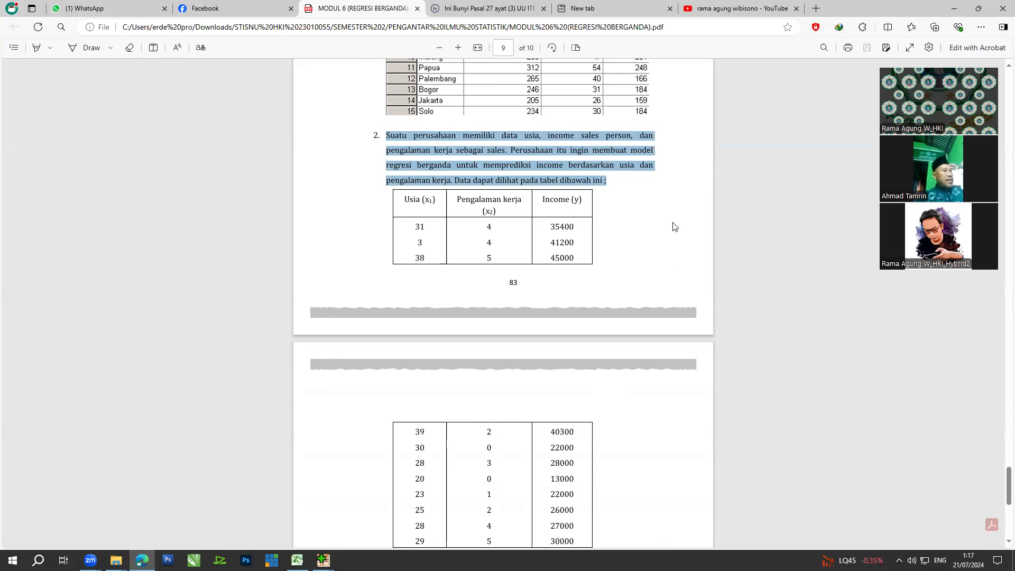
{"action": "left_click_drag", "start_coordinate": [438, 208], "coordinate": [439, 482]}
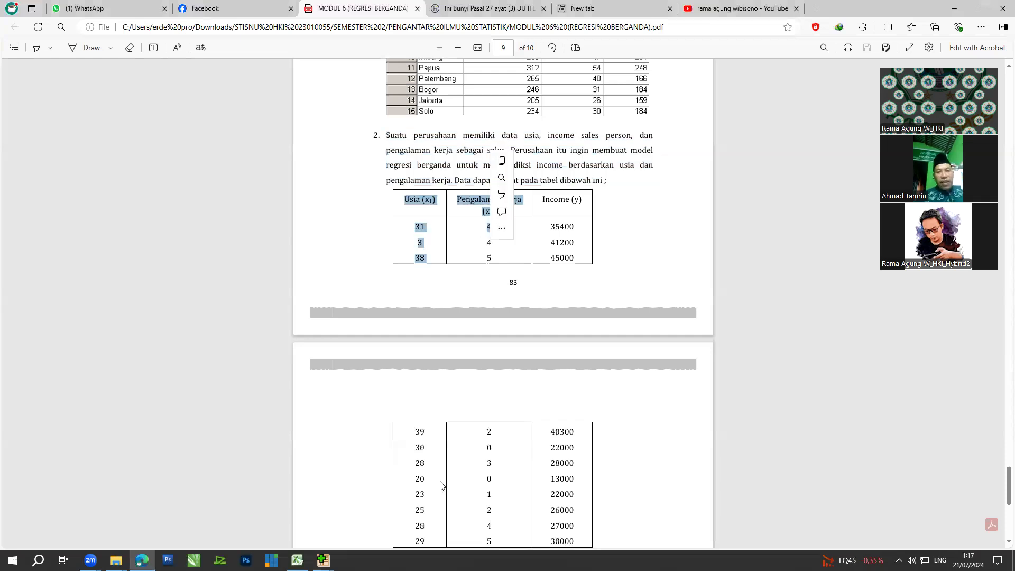
Step: Switch to the Excel workbook and examine the Usia, Pengalaman kerja and Income data on the soal uas 2 sheet
{"action": "left_click", "coordinate": [297, 560]}
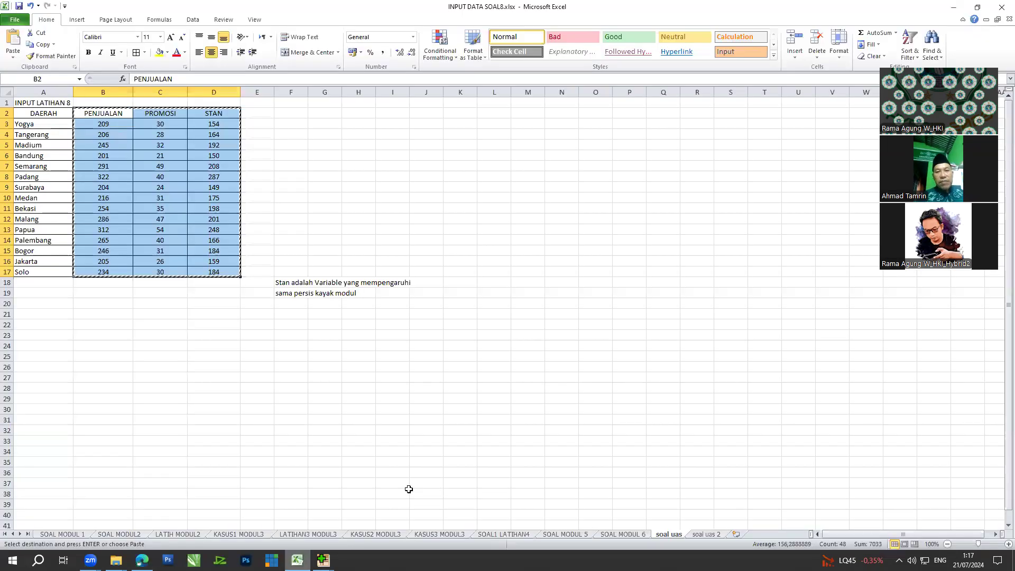
{"action": "left_click", "coordinate": [706, 534]}
{"action": "left_click", "coordinate": [100, 272]}
{"action": "left_click", "coordinate": [26, 114]}
{"action": "left_click", "coordinate": [100, 114]}
{"action": "left_click", "coordinate": [165, 112]}
{"action": "left_click", "coordinate": [318, 155]}
{"action": "left_click_drag", "start_coordinate": [214, 279], "coordinate": [18, 102]}
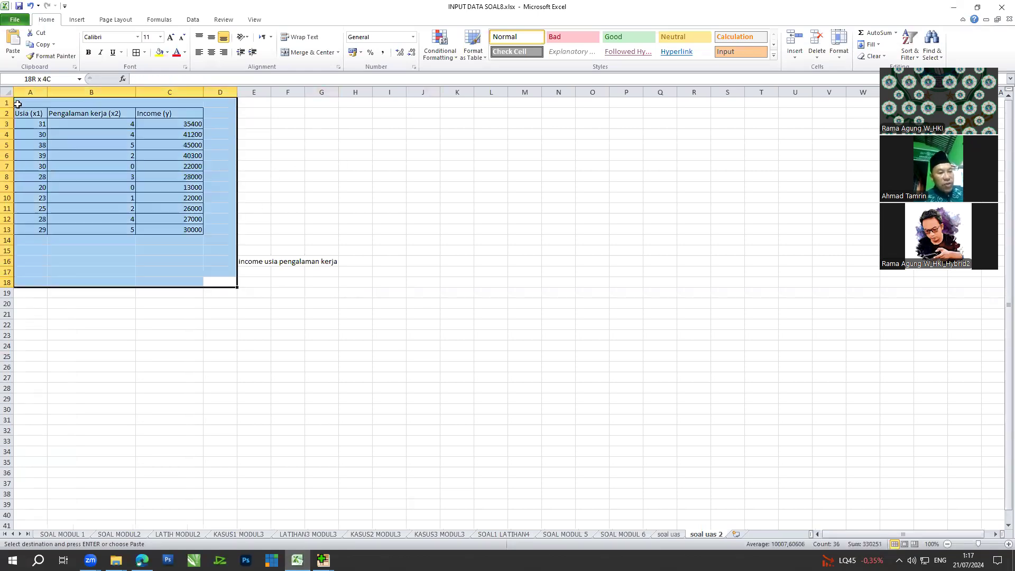
{"action": "left_click", "coordinate": [394, 189]}
Step: Close the SPSS Data Editor and exit SPSS without saving the regression output
{"action": "mouse_move", "coordinate": [323, 560]}
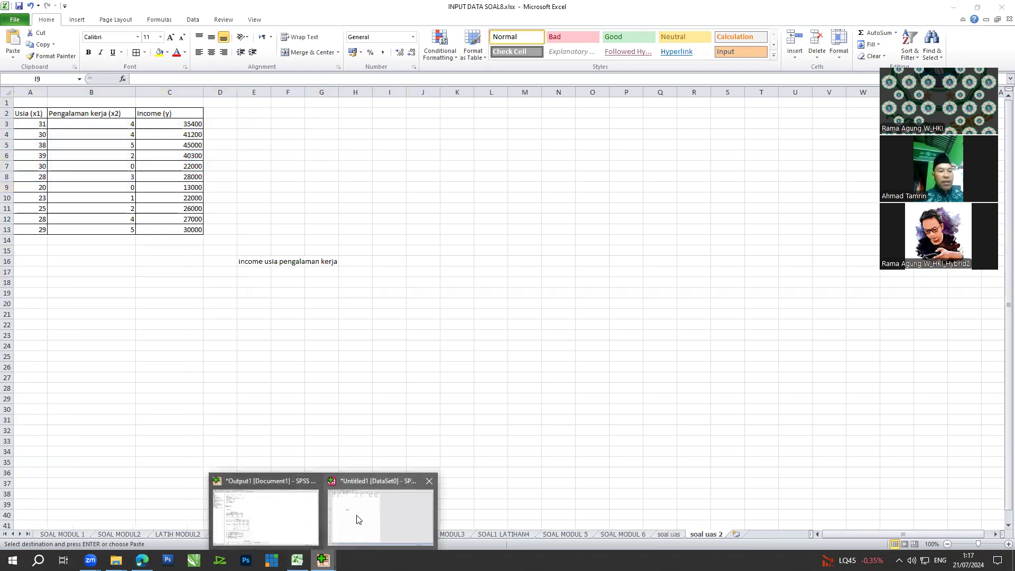
{"action": "left_click", "coordinate": [373, 515]}
{"action": "double_click", "coordinate": [501, 6]}
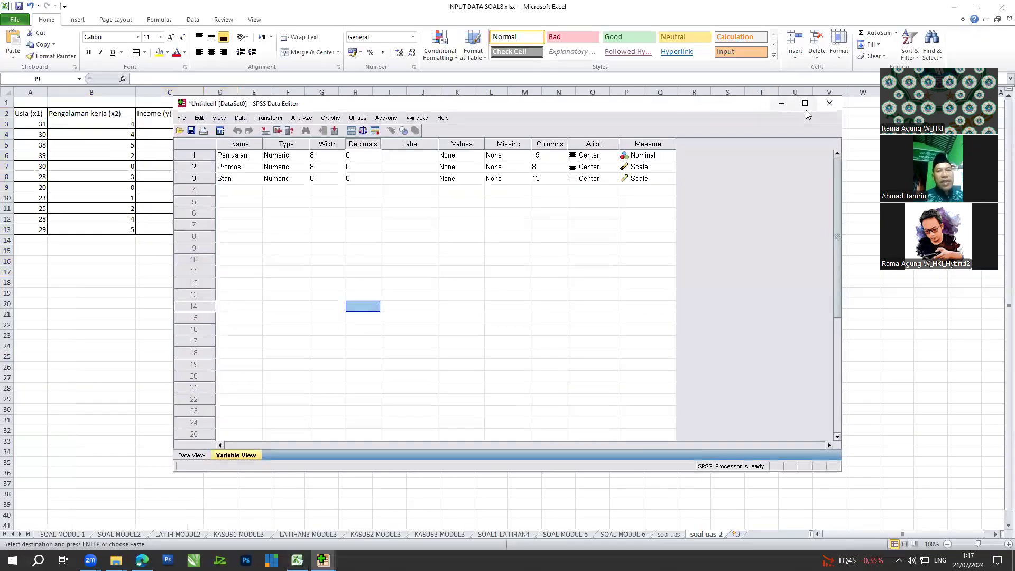
{"action": "left_click", "coordinate": [829, 103]}
{"action": "left_click", "coordinate": [492, 316]}
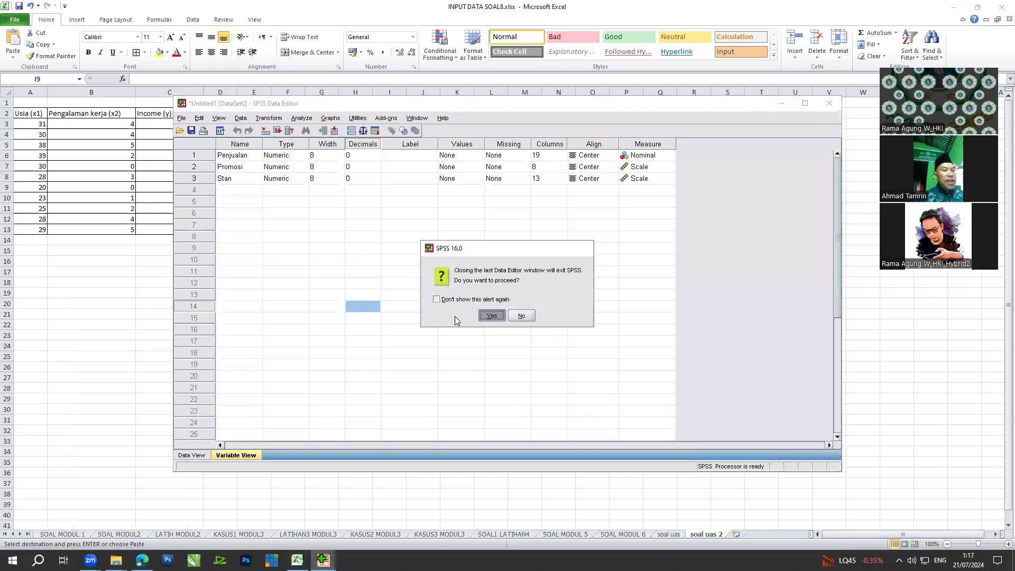
{"action": "left_click", "coordinate": [506, 326]}
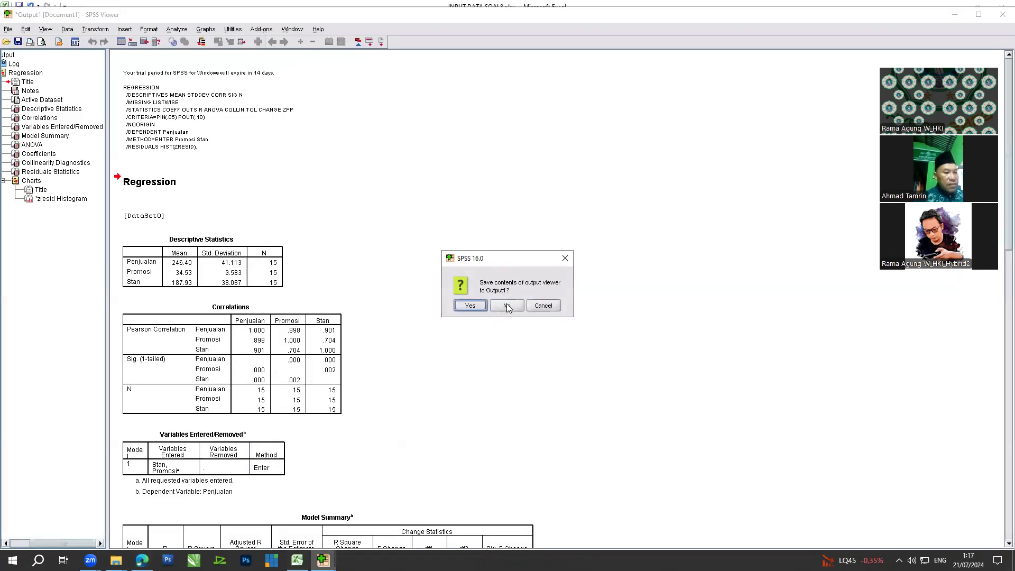
{"action": "left_click", "coordinate": [507, 306]}
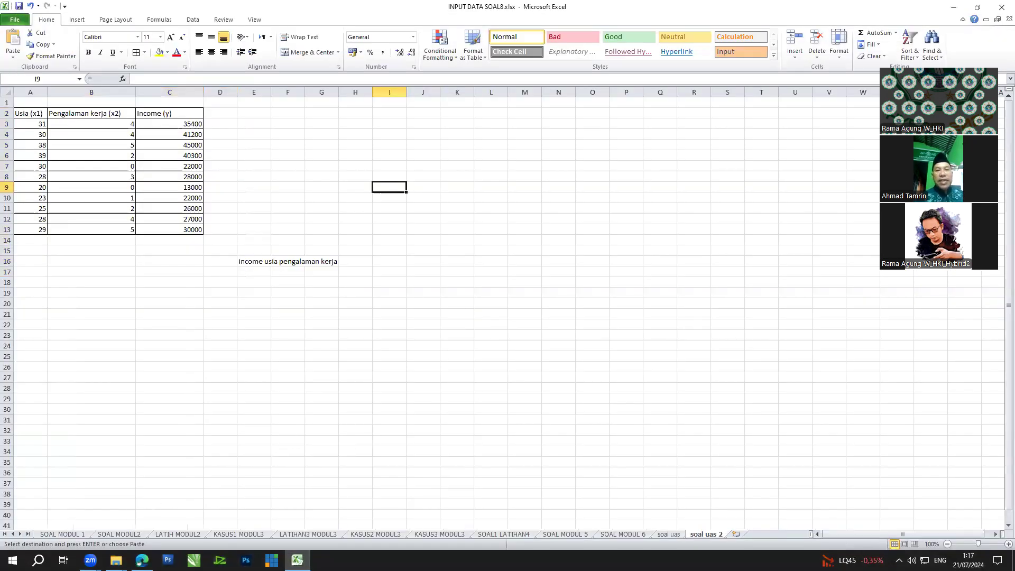
Step: Launch SPSS 16 again from its program folder, dismiss the startup dialog and show the empty Data View
{"action": "left_click", "coordinate": [116, 560]}
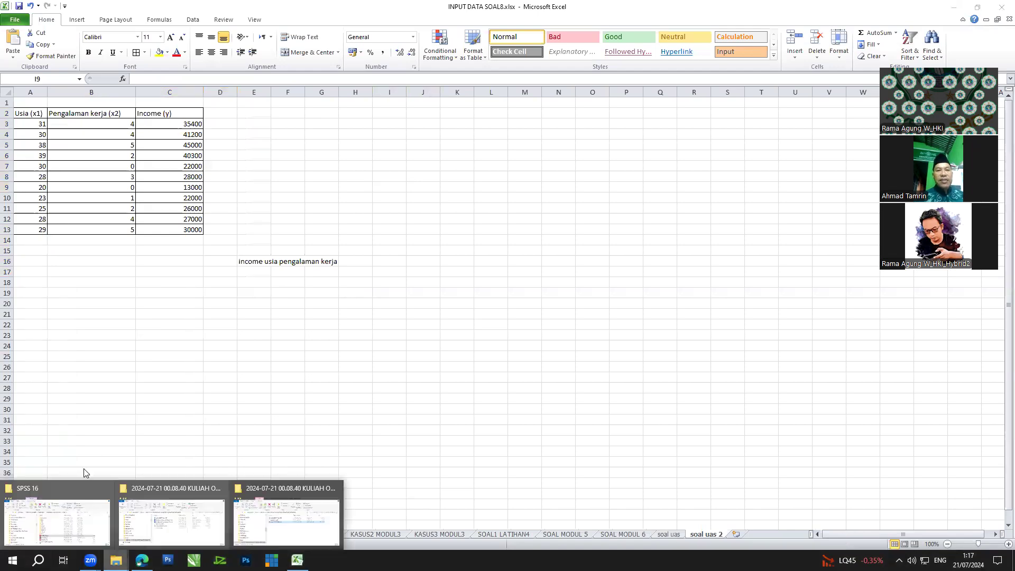
{"action": "left_click", "coordinate": [75, 521]}
{"action": "double_click", "coordinate": [335, 282]}
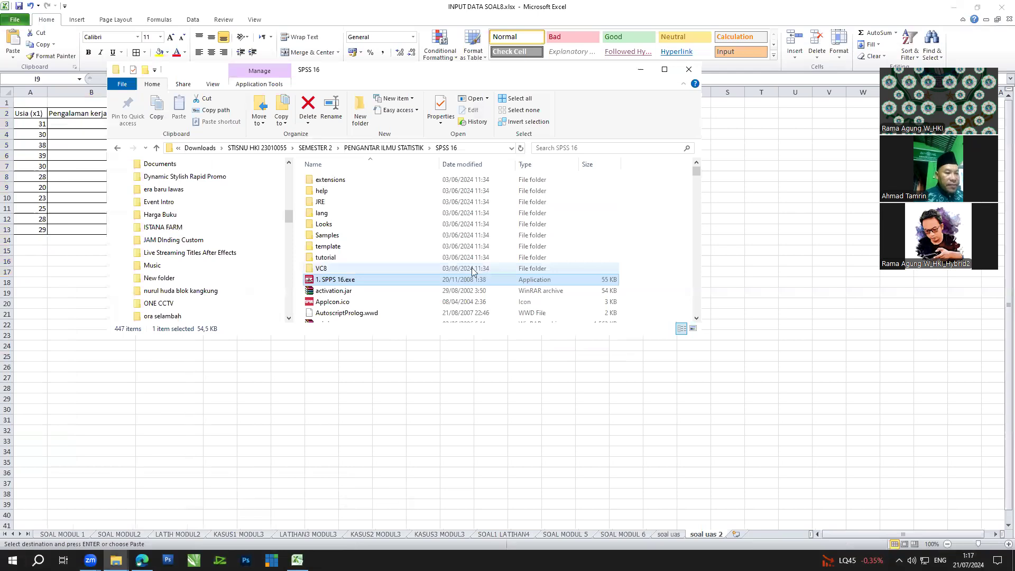
{"action": "left_click", "coordinate": [776, 191]}
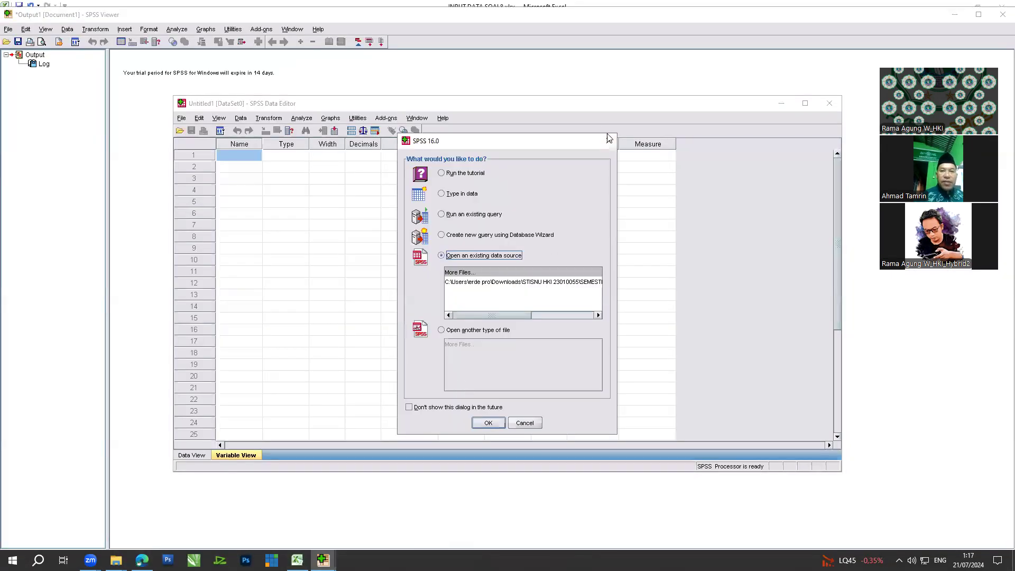
{"action": "left_click", "coordinate": [610, 139]}
{"action": "left_click", "coordinate": [411, 330]}
{"action": "left_click", "coordinate": [195, 457]}
{"action": "left_click", "coordinate": [439, 262]}
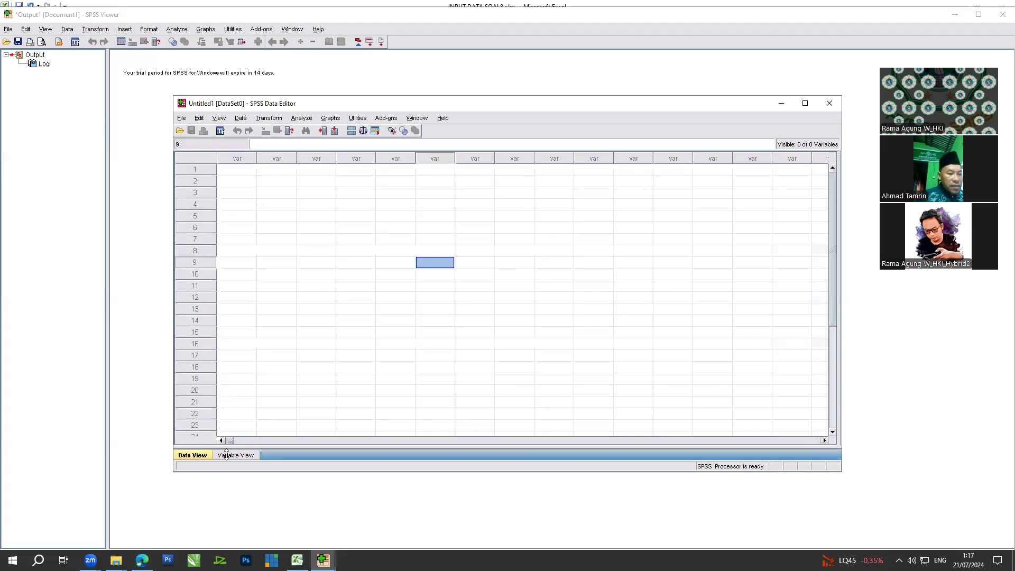
Step: Copy the Income (y) column with its header, C2:C13, from Excel into the first column of the SPSS Data View
{"action": "left_click", "coordinate": [332, 509]}
{"action": "left_click", "coordinate": [297, 560]}
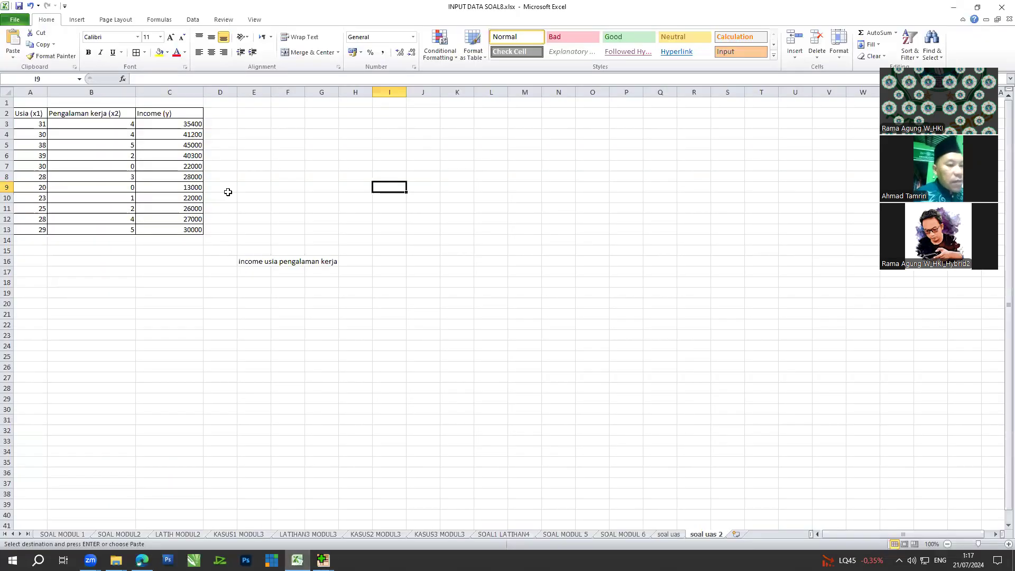
{"action": "left_click_drag", "start_coordinate": [164, 114], "coordinate": [174, 230]}
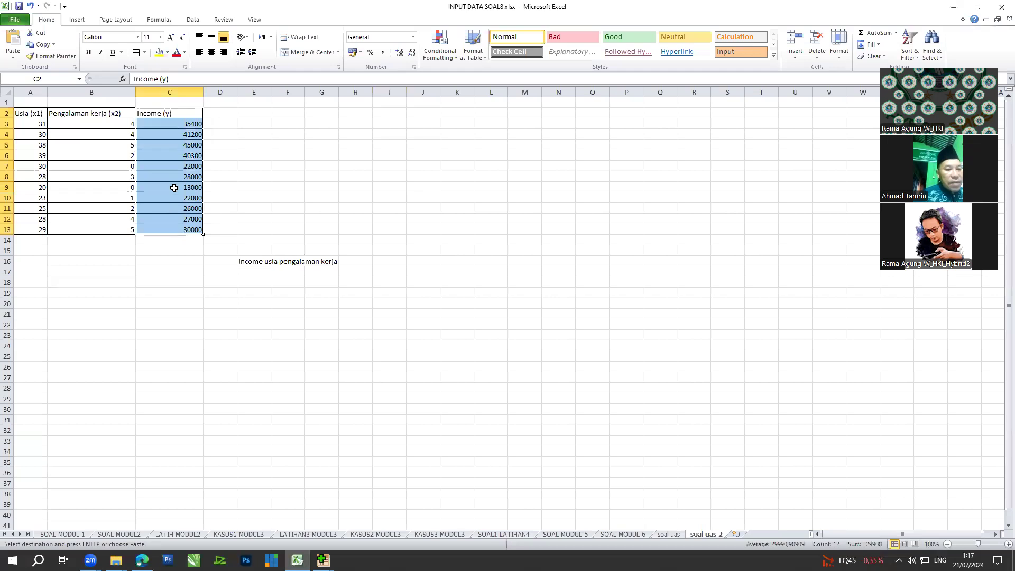
{"action": "right_click", "coordinate": [170, 141]}
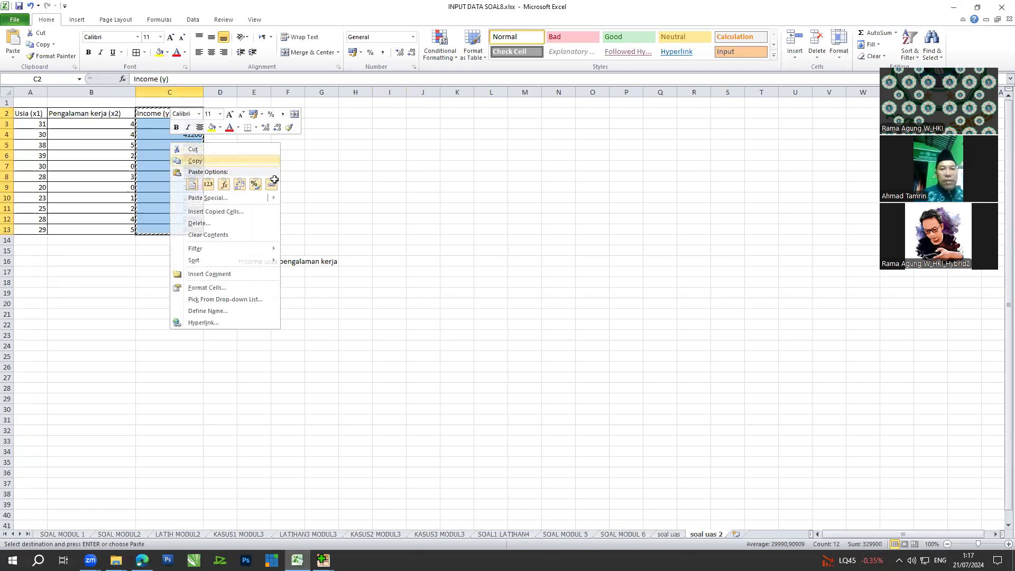
{"action": "left_click", "coordinate": [205, 161]}
{"action": "mouse_move", "coordinate": [323, 560]}
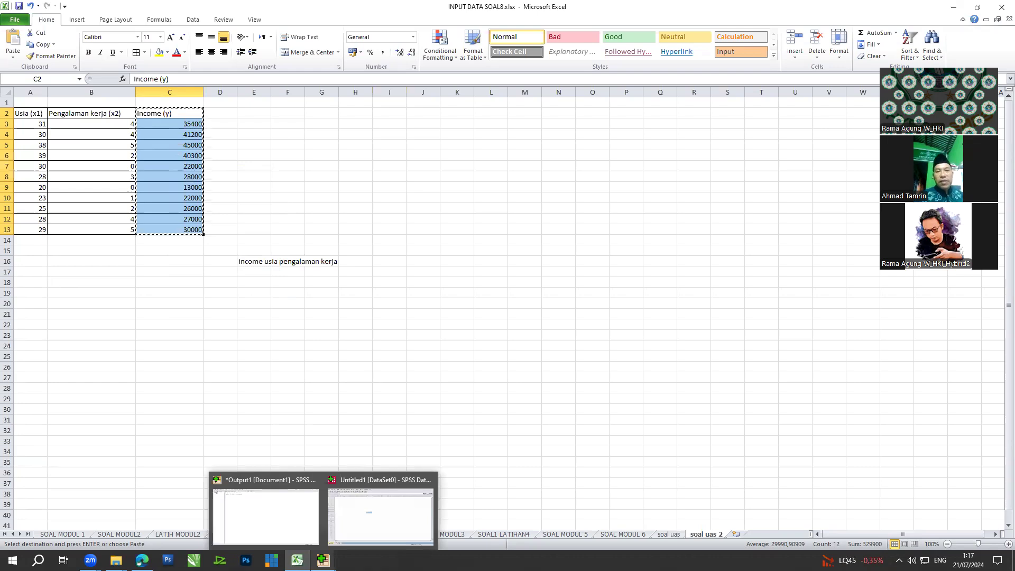
{"action": "left_click", "coordinate": [378, 517]}
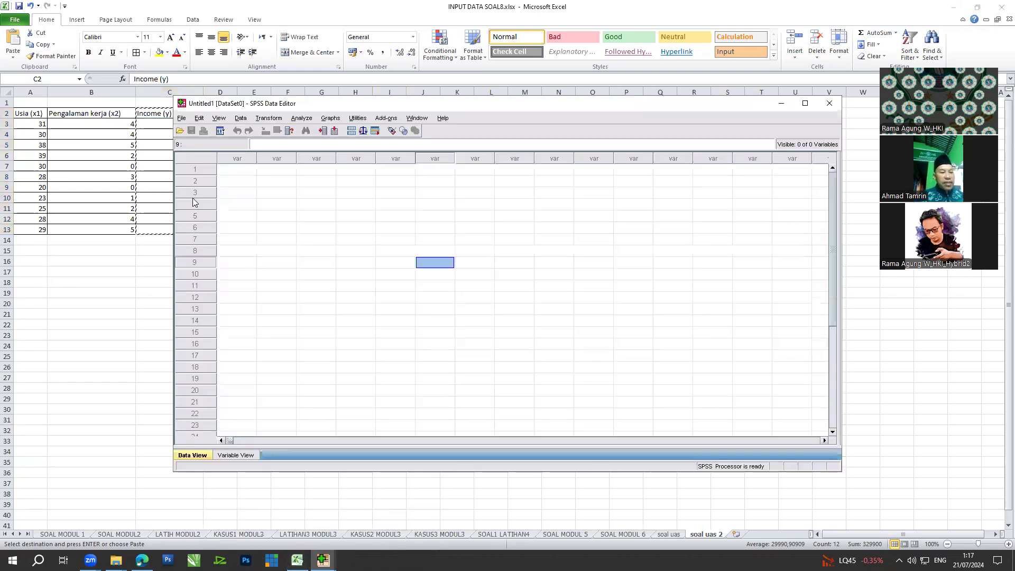
{"action": "left_click", "coordinate": [236, 170]}
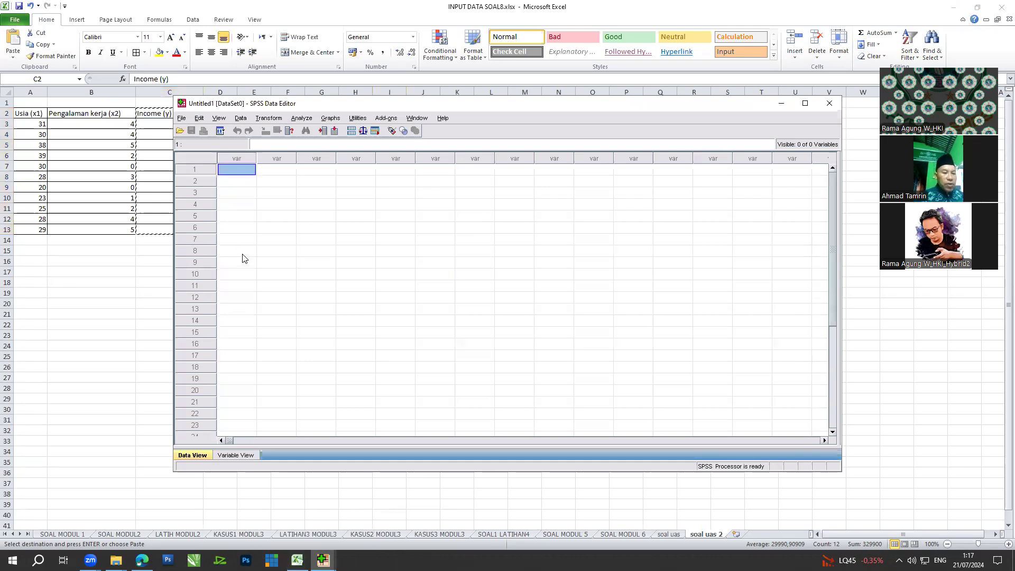
{"action": "key", "text": "ctrl+v"}
Step: Copy the Usia (x1) and Pengalaman kerja (x2) columns with headers from Excel into the SPSS data starting at the second column
{"action": "left_click", "coordinate": [280, 172]}
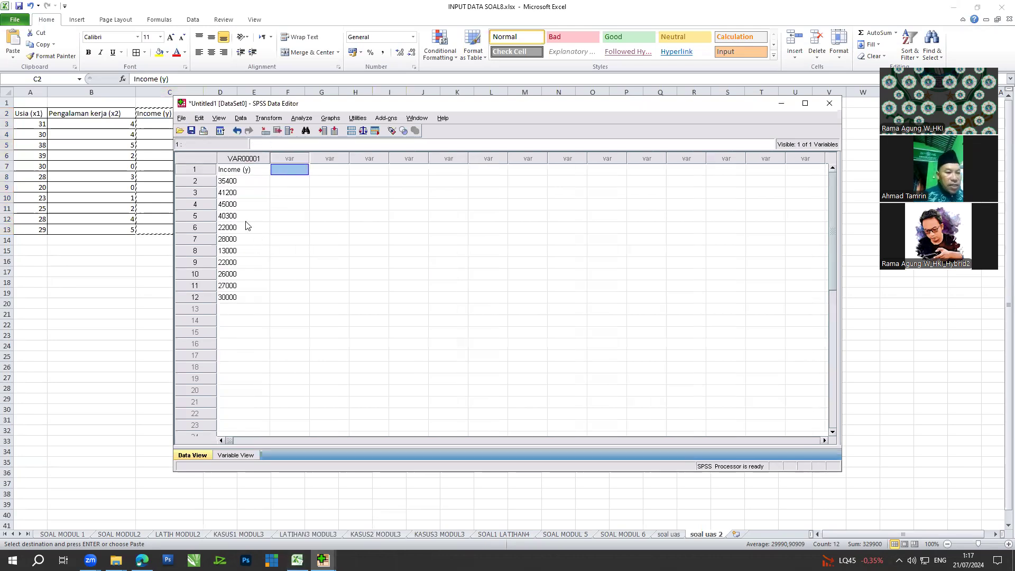
{"action": "left_click", "coordinate": [102, 133]}
{"action": "left_click", "coordinate": [21, 113]}
{"action": "left_click_drag", "start_coordinate": [22, 113], "coordinate": [104, 227]}
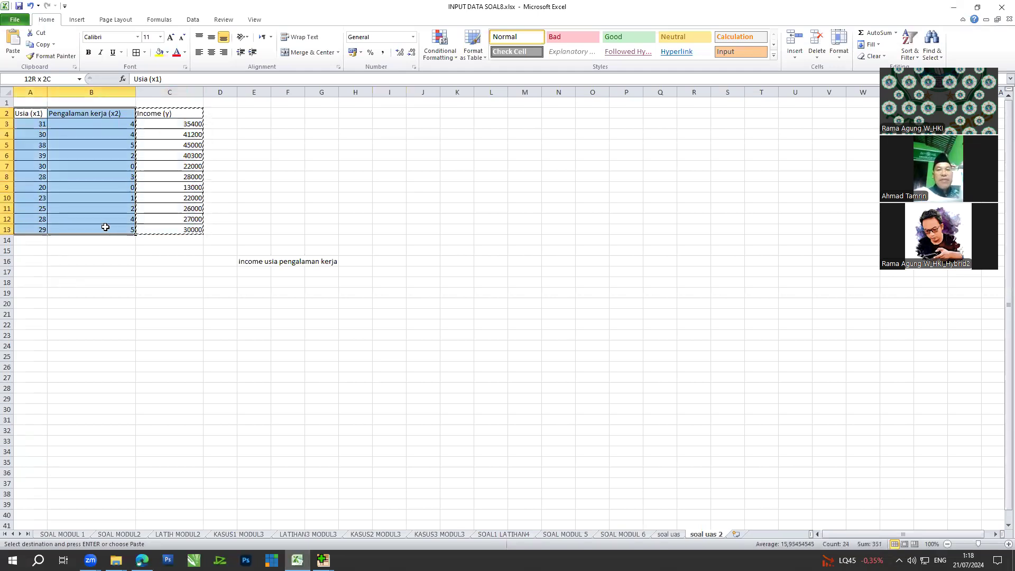
{"action": "right_click", "coordinate": [83, 118]}
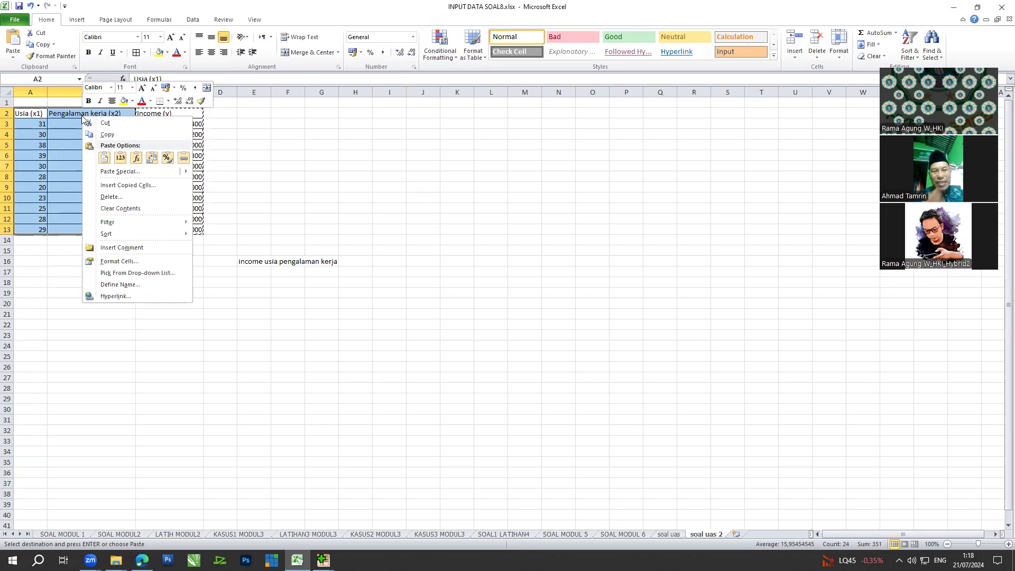
{"action": "left_click", "coordinate": [117, 131]}
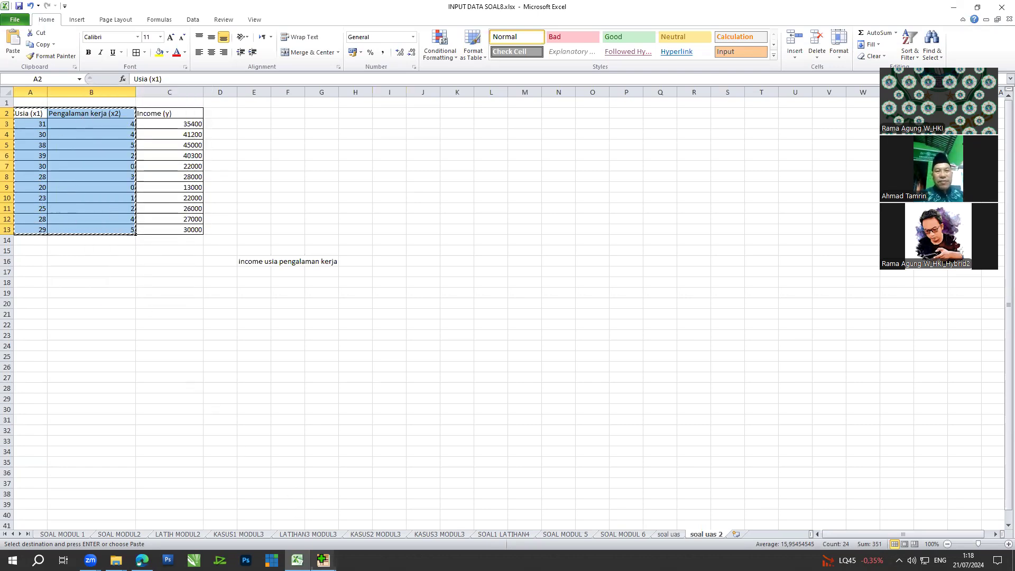
{"action": "mouse_move", "coordinate": [323, 560]}
{"action": "left_click", "coordinate": [340, 525]}
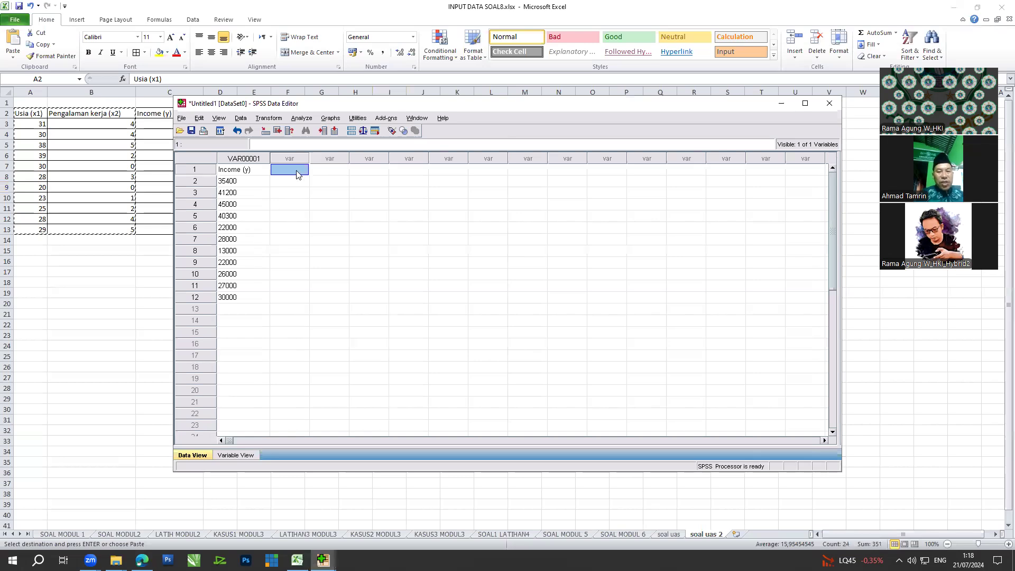
{"action": "key", "text": "ctrl+v"}
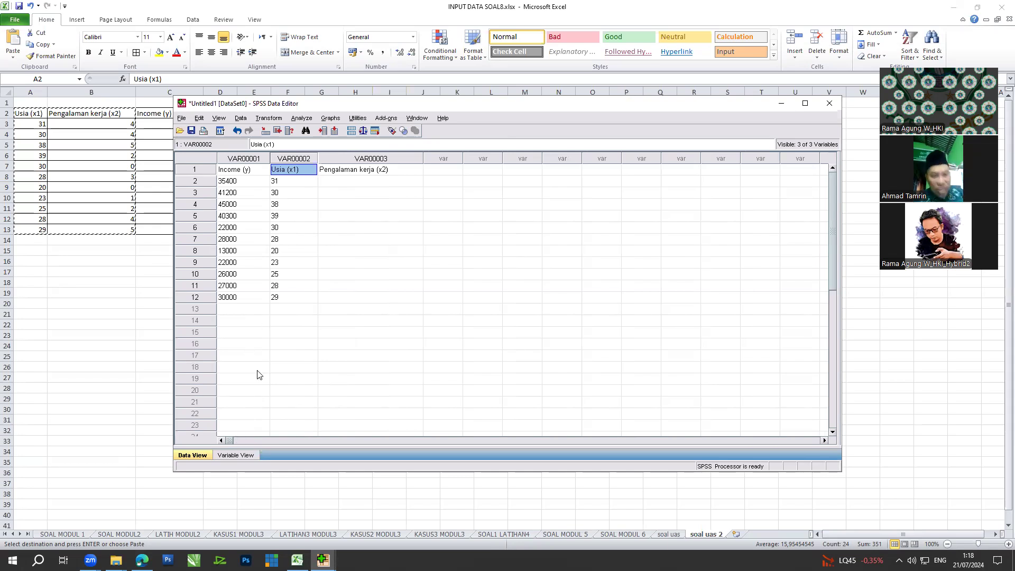
{"action": "left_click", "coordinate": [347, 171]}
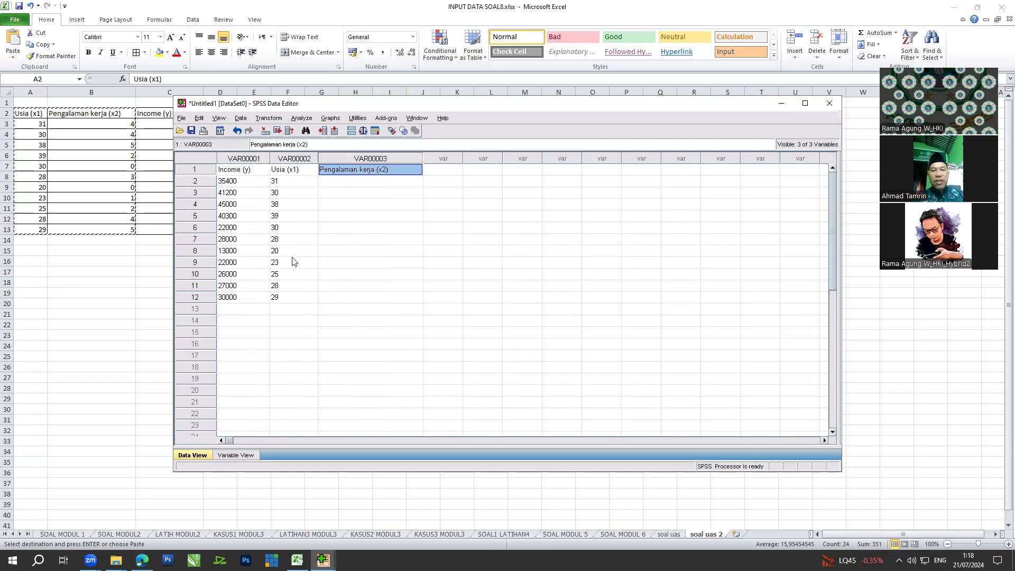
{"action": "left_click", "coordinate": [297, 173]}
Step: Rename the first variable to Income in Variable View
{"action": "left_click", "coordinate": [249, 456]}
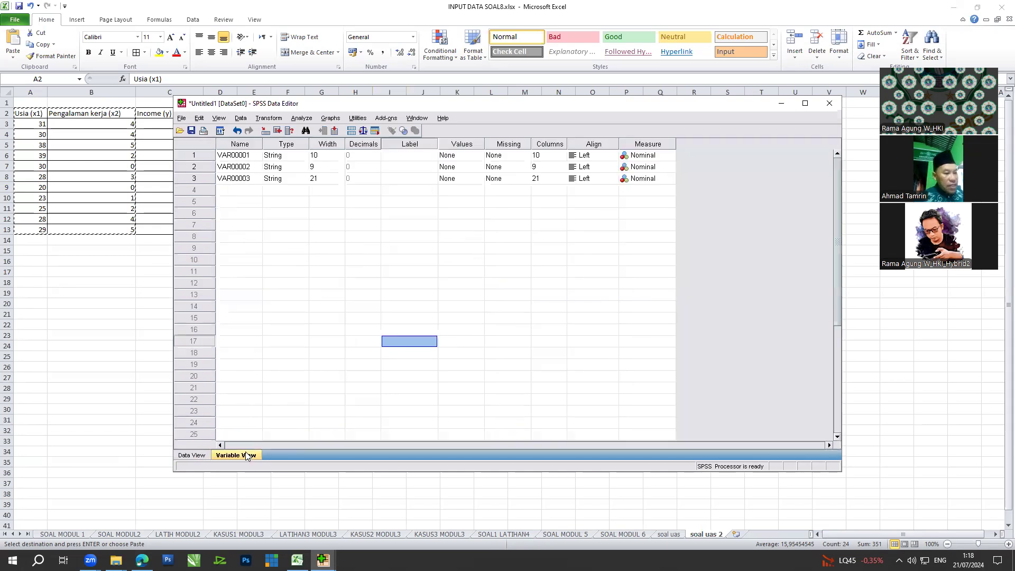
{"action": "left_click", "coordinate": [238, 156]}
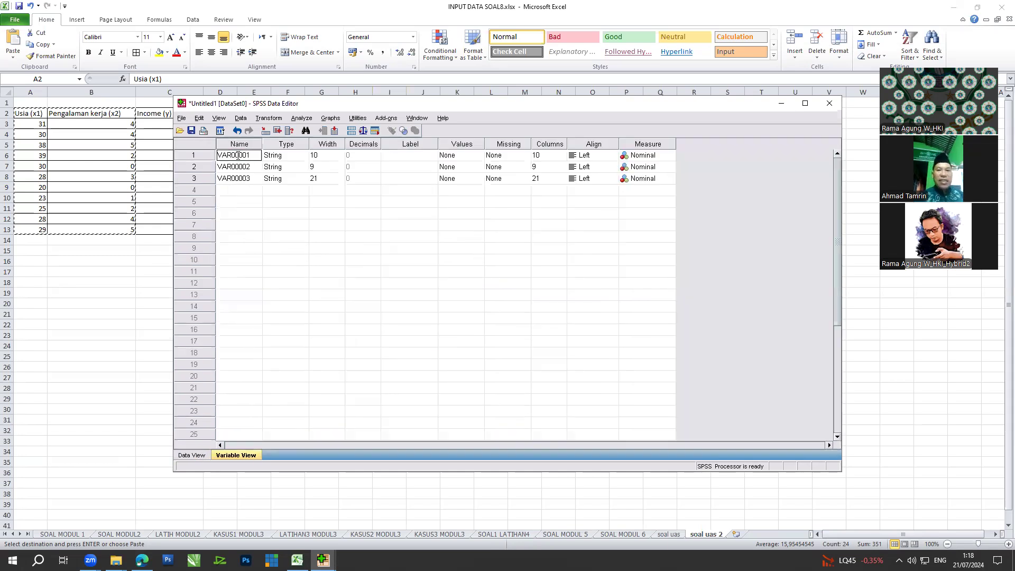
{"action": "double_click", "coordinate": [247, 156]}
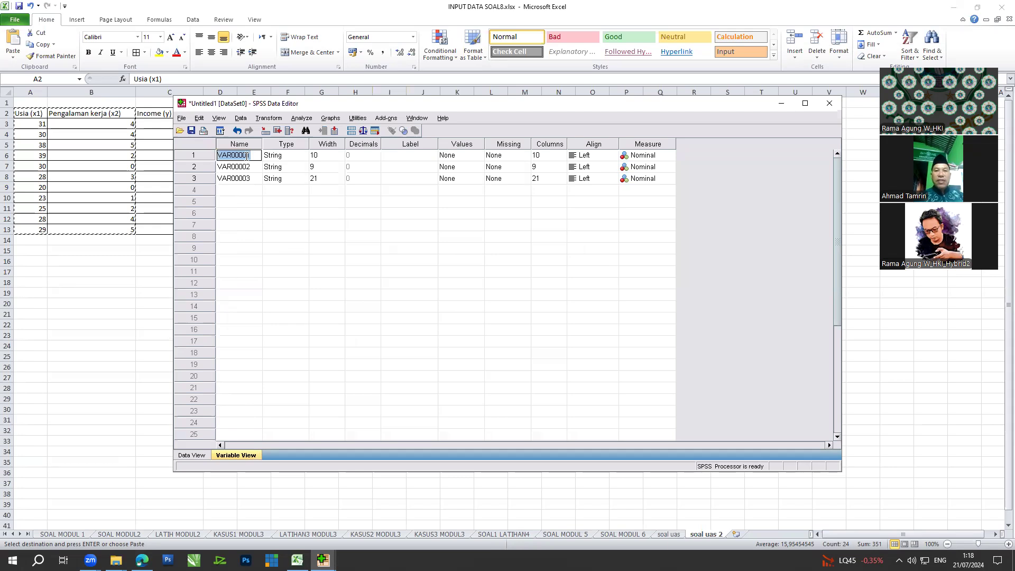
{"action": "type", "text": "Income"}
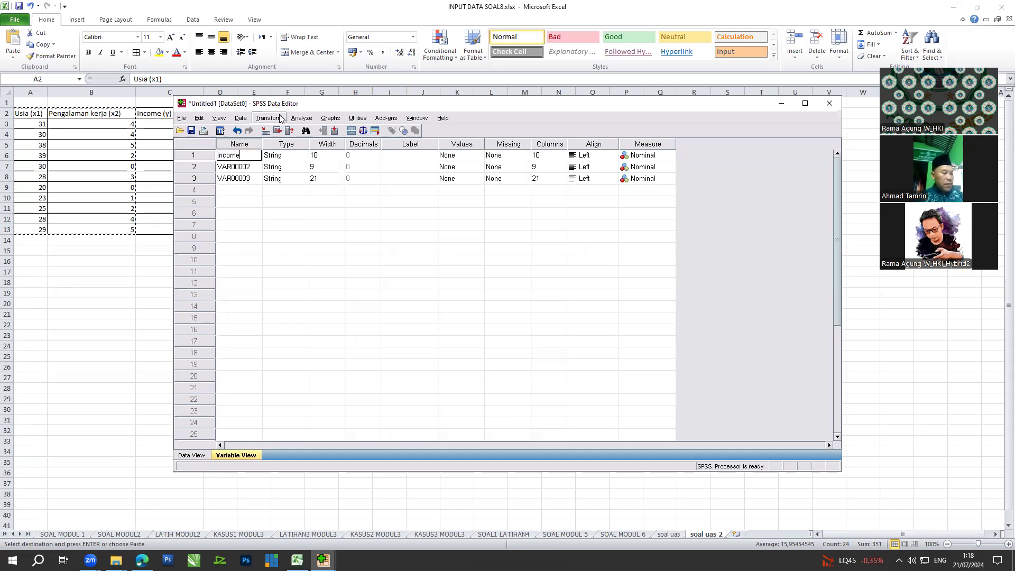
{"action": "left_click", "coordinate": [244, 167]}
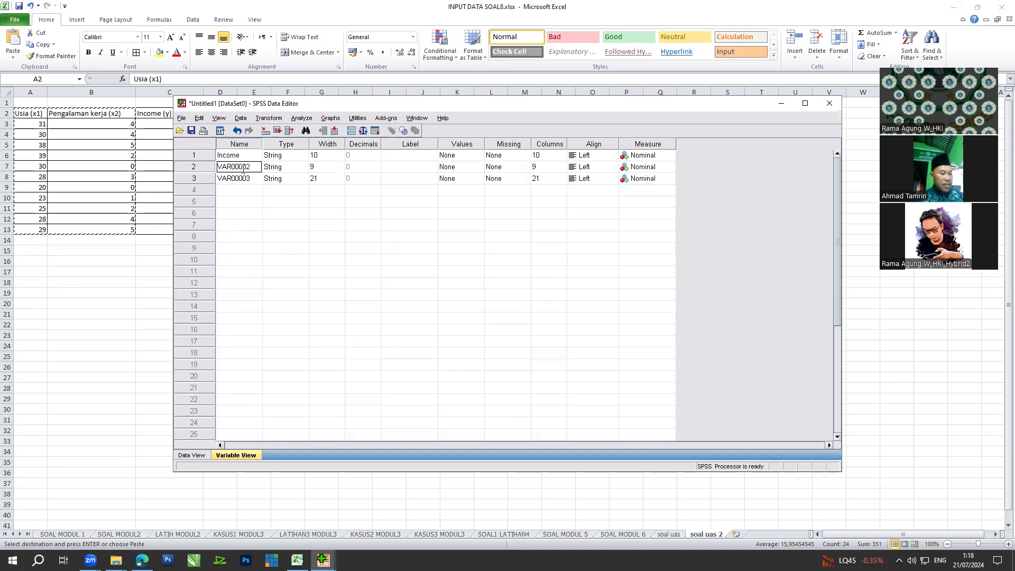
Step: Rename the second variable to Usia and the third variable to Pengalaman_kerja
{"action": "type", "text": "Usia"}
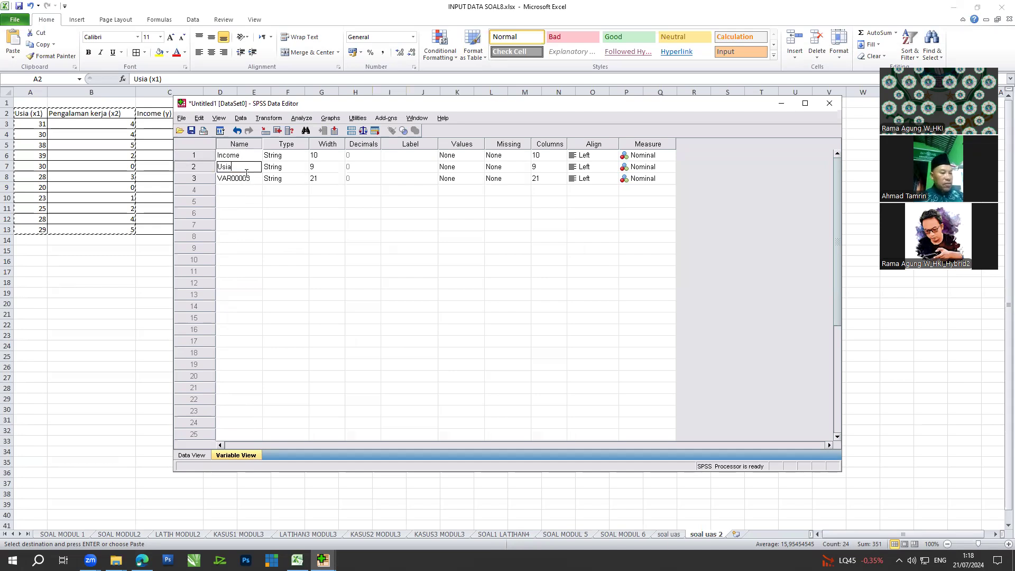
{"action": "key", "text": "Return"}
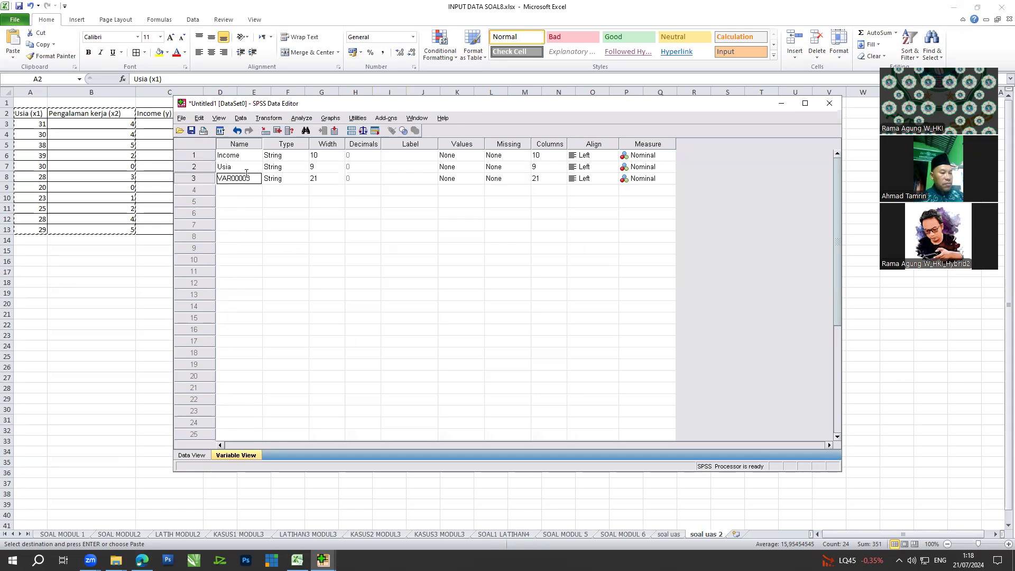
{"action": "double_click", "coordinate": [246, 175]}
{"action": "type", "text": "Pe"}
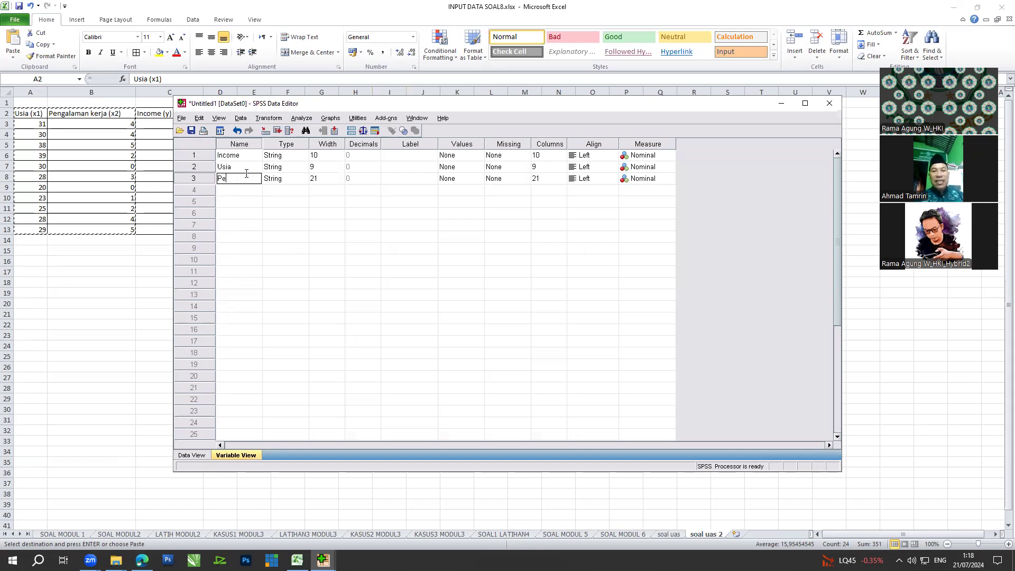
{"action": "type", "text": "ngalaman_ker"}
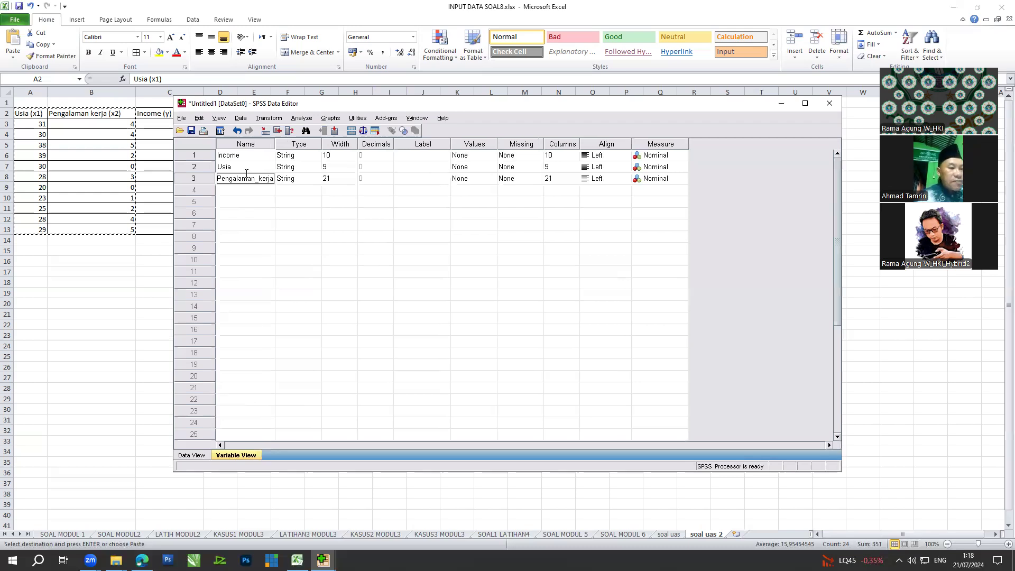
{"action": "type", "text": "ja"}
Step: Change the variable type of Income, Usia and Pengalaman_kerja to Numeric
{"action": "left_click", "coordinate": [304, 158]}
{"action": "left_click", "coordinate": [315, 156]}
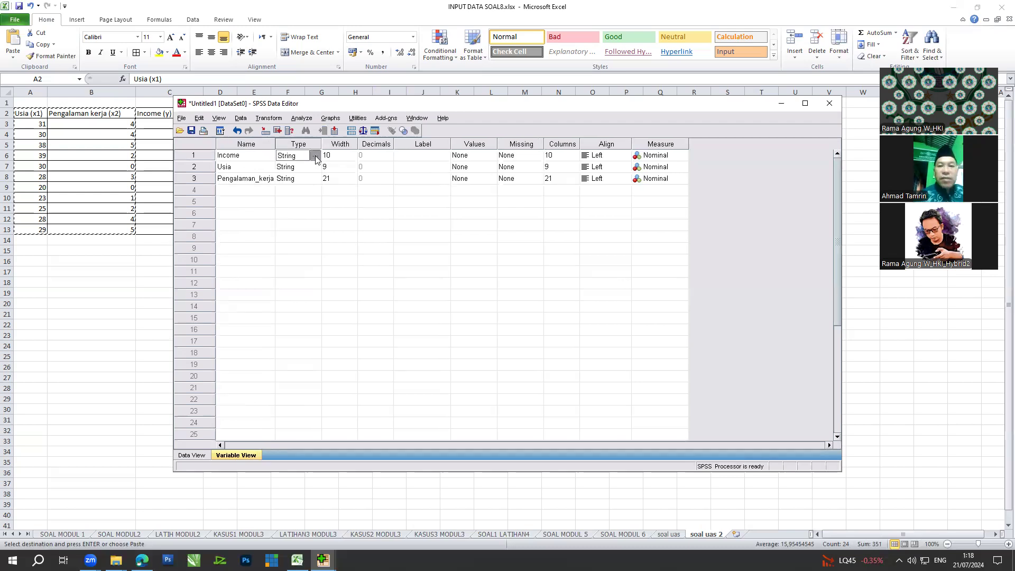
{"action": "left_click", "coordinate": [442, 239]}
{"action": "left_click", "coordinate": [467, 347]}
{"action": "left_click", "coordinate": [307, 167]}
{"action": "left_click", "coordinate": [315, 167]}
{"action": "left_click", "coordinate": [442, 239]}
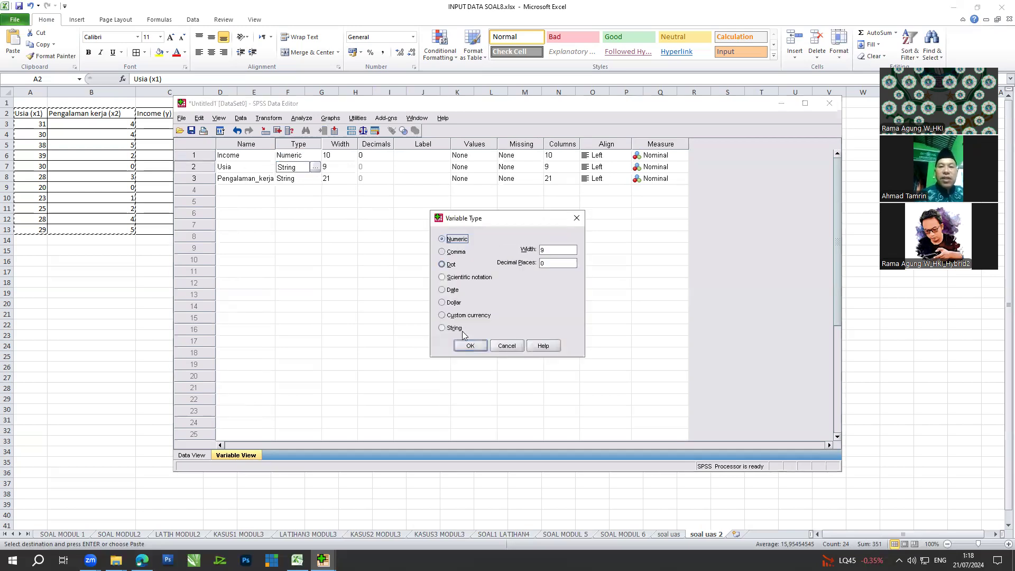
{"action": "left_click", "coordinate": [470, 346]}
{"action": "left_click", "coordinate": [315, 180]}
{"action": "left_click", "coordinate": [315, 180]}
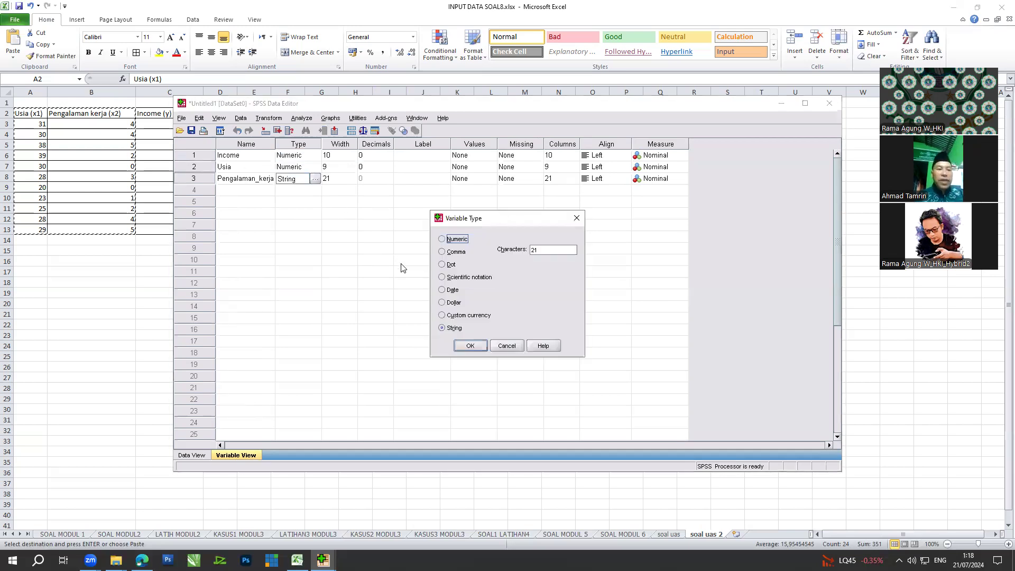
{"action": "left_click", "coordinate": [442, 239]}
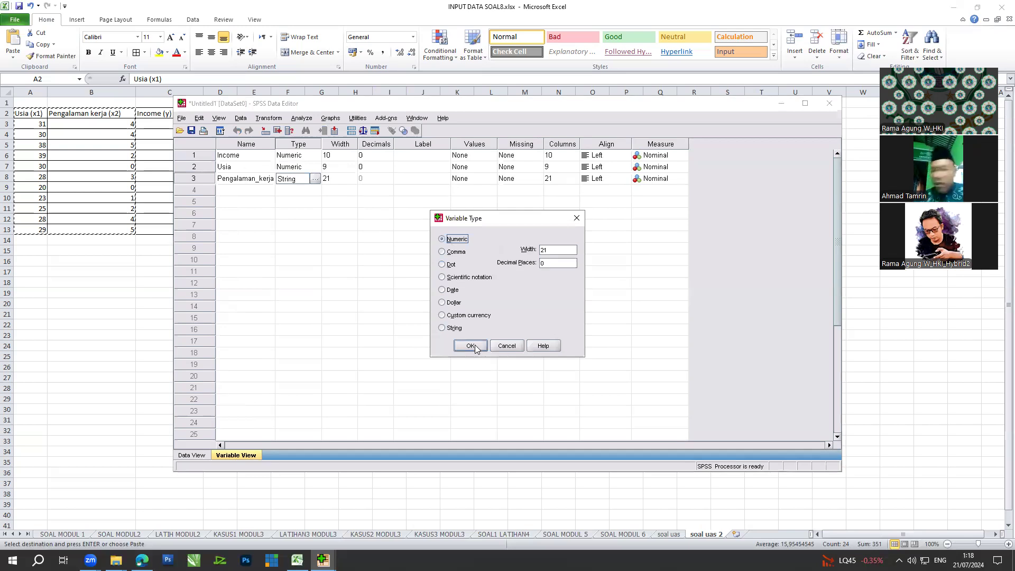
{"action": "left_click", "coordinate": [474, 346]}
{"action": "left_click", "coordinate": [340, 307]}
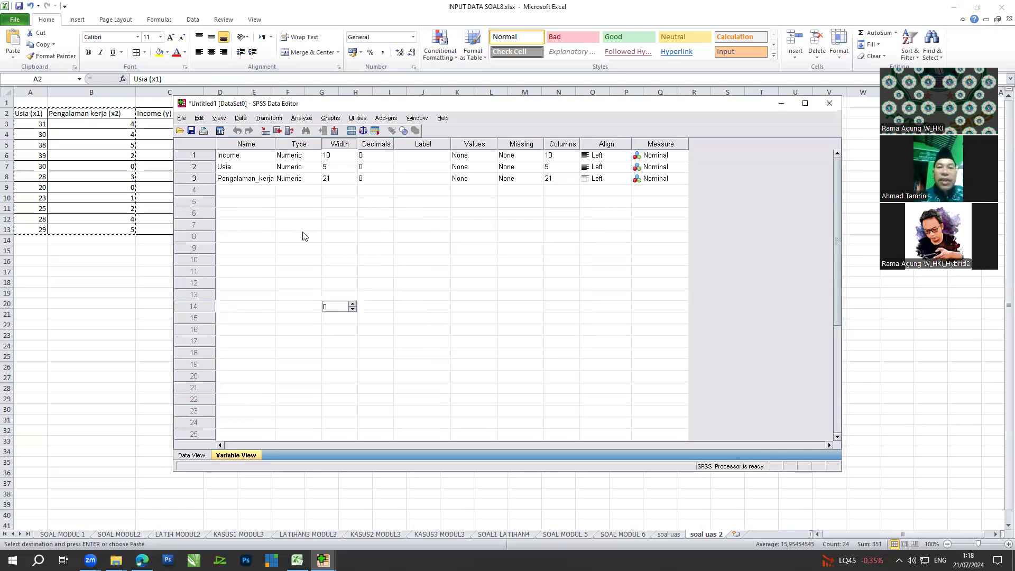
Step: Set the width of Income, Usia and Pengalaman_kerja to 8
{"action": "left_click", "coordinate": [349, 155]}
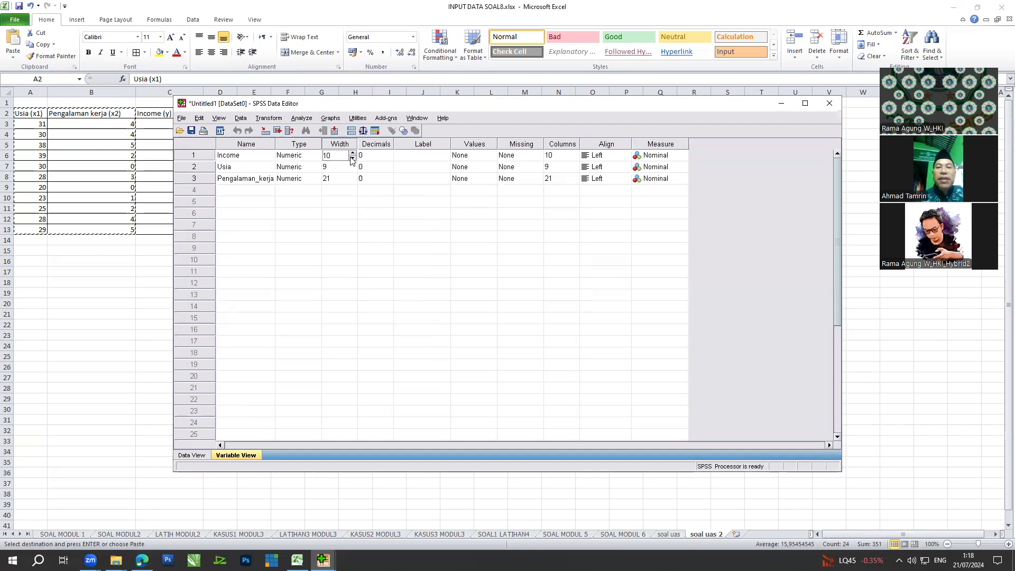
{"action": "left_click", "coordinate": [352, 166]}
{"action": "left_click", "coordinate": [352, 165]}
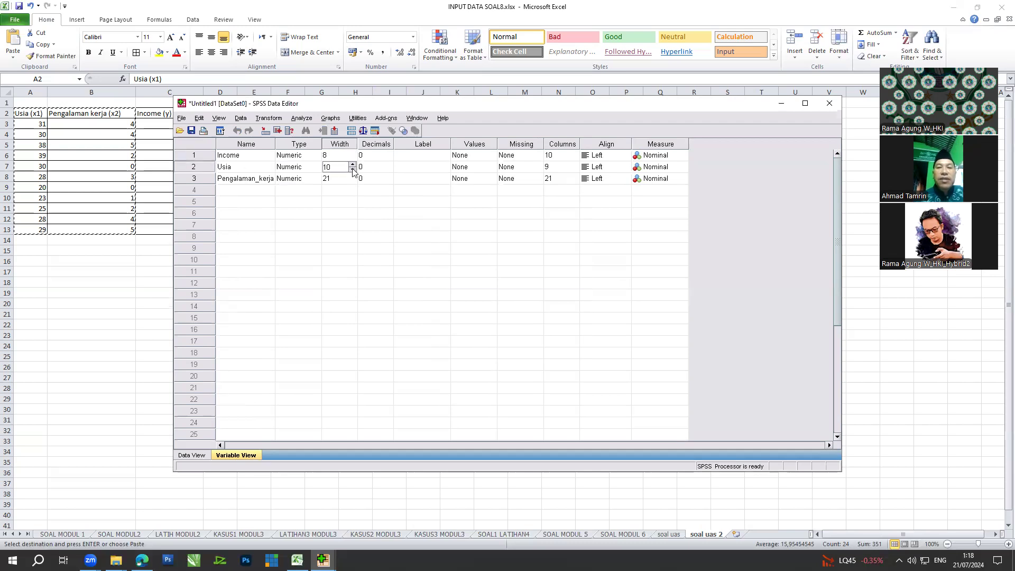
{"action": "left_click", "coordinate": [353, 169]}
{"action": "left_click", "coordinate": [353, 180]}
{"action": "left_click", "coordinate": [352, 176]}
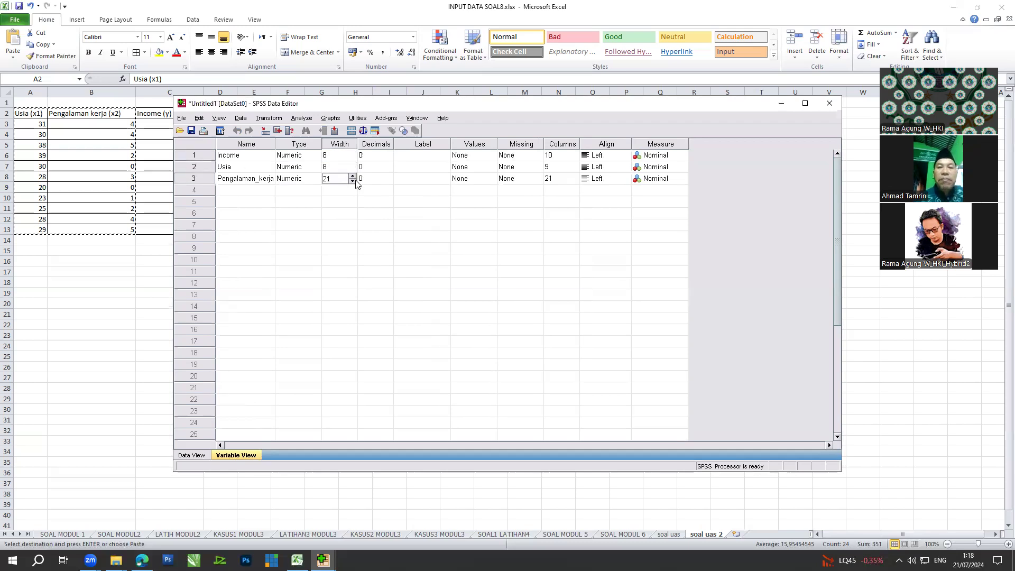
{"action": "left_click", "coordinate": [353, 181]}
{"action": "left_click", "coordinate": [391, 214]}
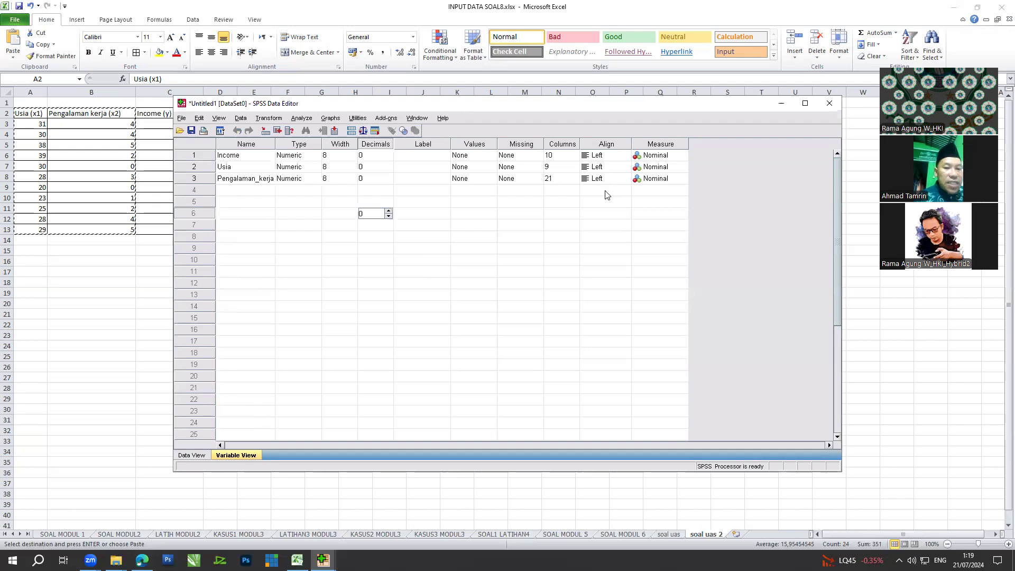
Step: Set the display column widths to 19 for Income, 8 for Usia and 13 for Pengalaman_kerja
{"action": "left_click", "coordinate": [573, 158]}
{"action": "left_click", "coordinate": [576, 153]}
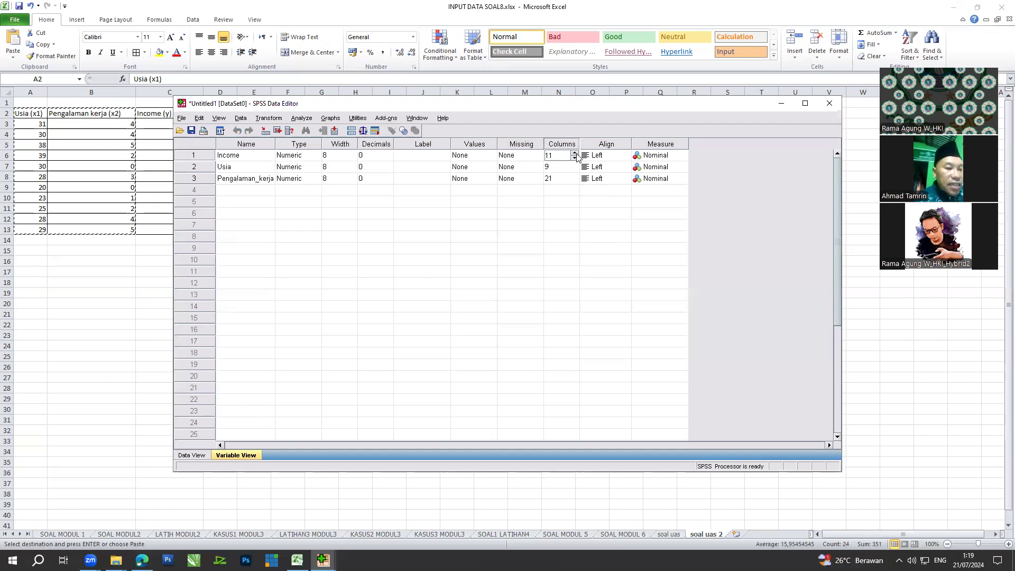
{"action": "left_click", "coordinate": [576, 153]}
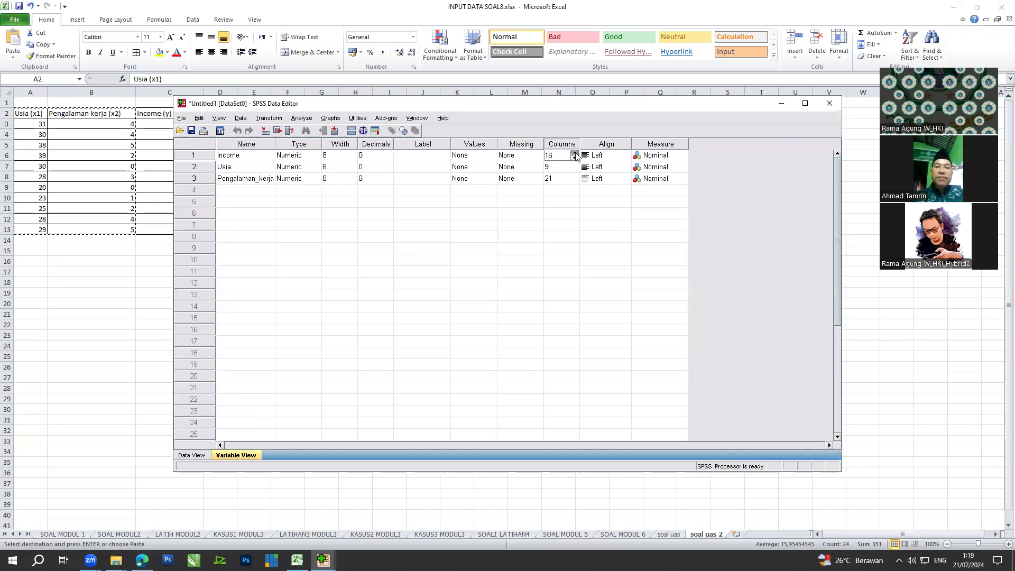
{"action": "left_click", "coordinate": [576, 153]}
{"action": "left_click", "coordinate": [574, 167]}
{"action": "left_click", "coordinate": [576, 169]}
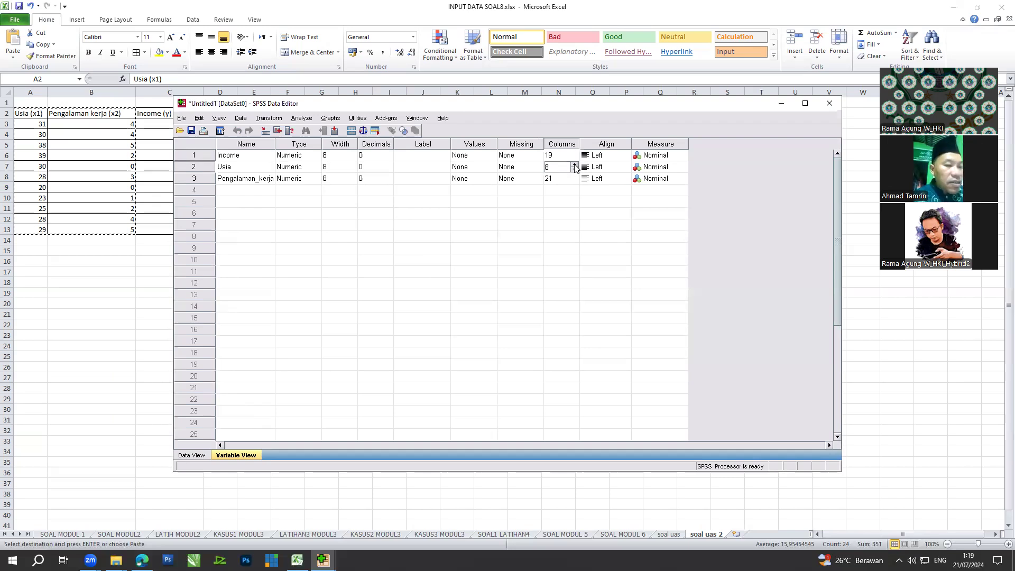
{"action": "left_click", "coordinate": [573, 178]}
{"action": "left_click", "coordinate": [576, 181]}
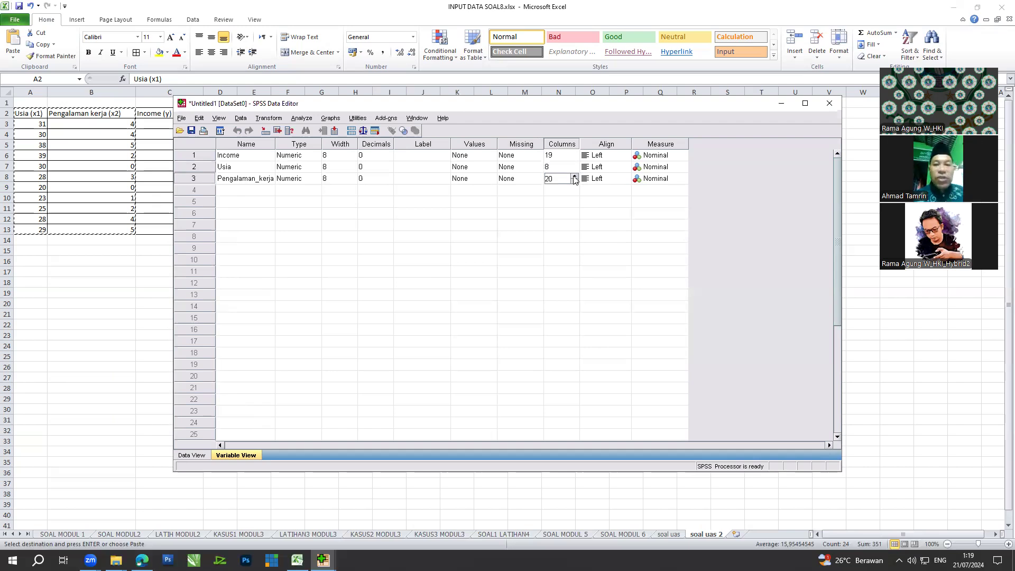
{"action": "left_click", "coordinate": [574, 176]}
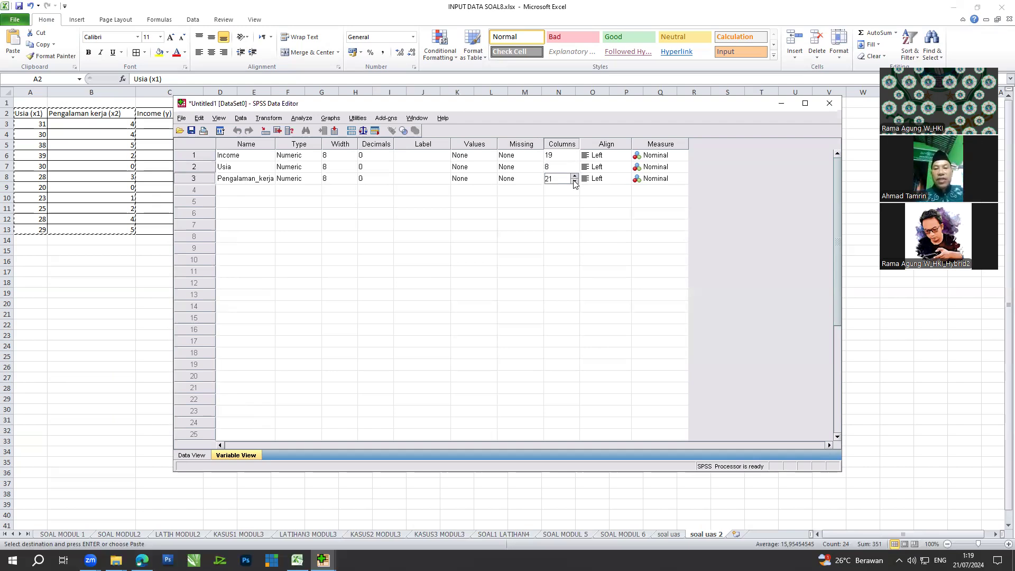
{"action": "left_click", "coordinate": [576, 182]}
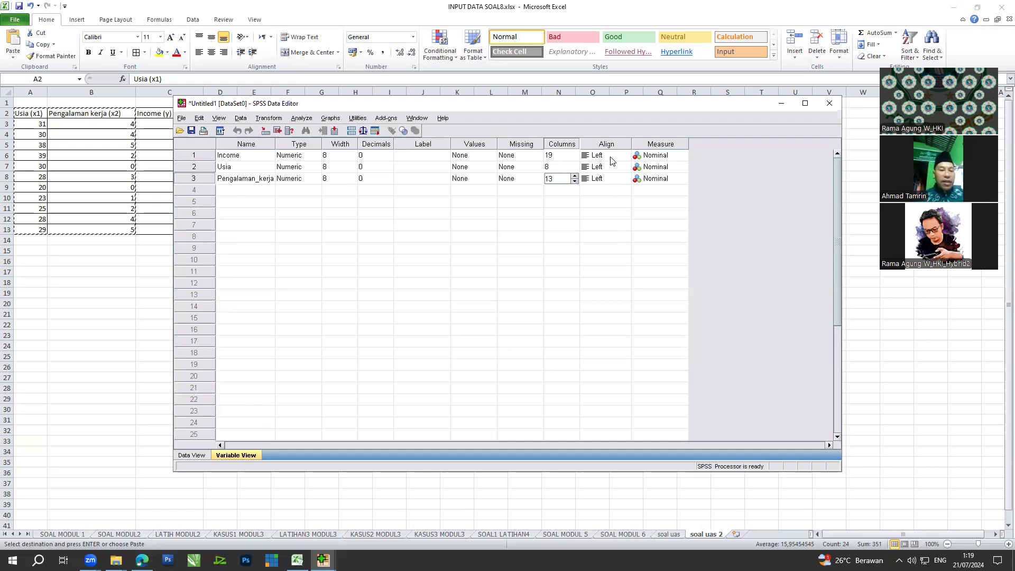
Step: Set the alignment of Income, Usia and Pengalaman_kerja to Center
{"action": "left_click", "coordinate": [625, 157]}
{"action": "left_click", "coordinate": [625, 155]}
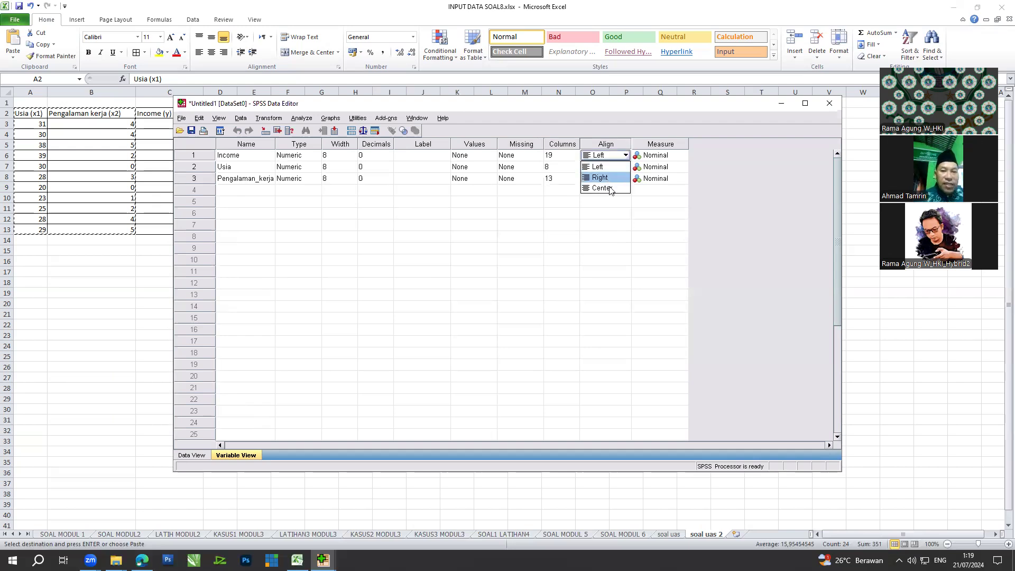
{"action": "left_click", "coordinate": [603, 188]}
{"action": "left_click", "coordinate": [624, 168]}
{"action": "left_click", "coordinate": [625, 167]}
{"action": "left_click", "coordinate": [608, 200]}
{"action": "left_click", "coordinate": [621, 179]}
{"action": "left_click", "coordinate": [625, 179]}
{"action": "left_click", "coordinate": [620, 212]}
{"action": "left_click", "coordinate": [584, 271]}
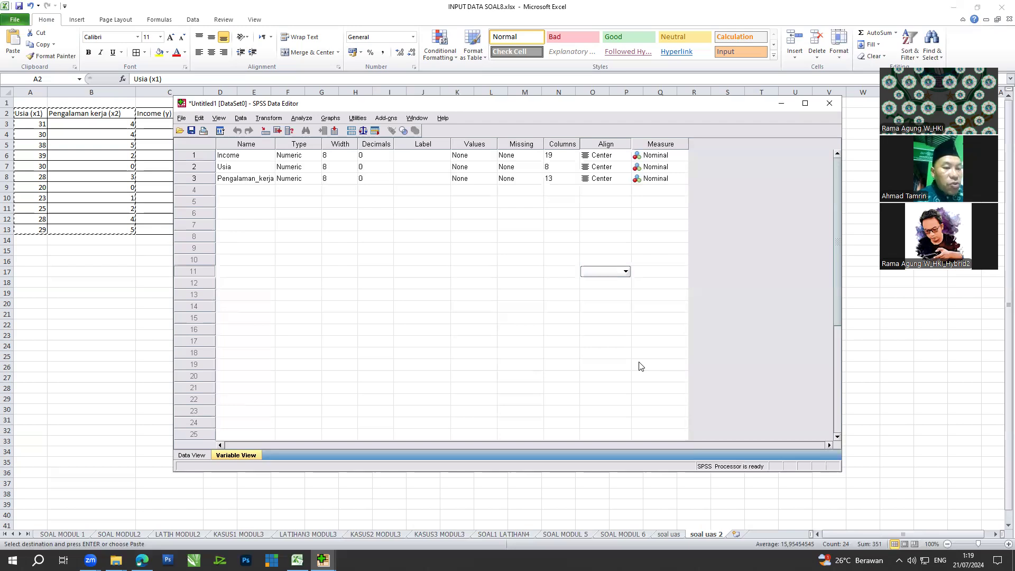
Step: Set the measurement level of Usia and Pengalaman_kerja to Scale
{"action": "left_click", "coordinate": [665, 155]}
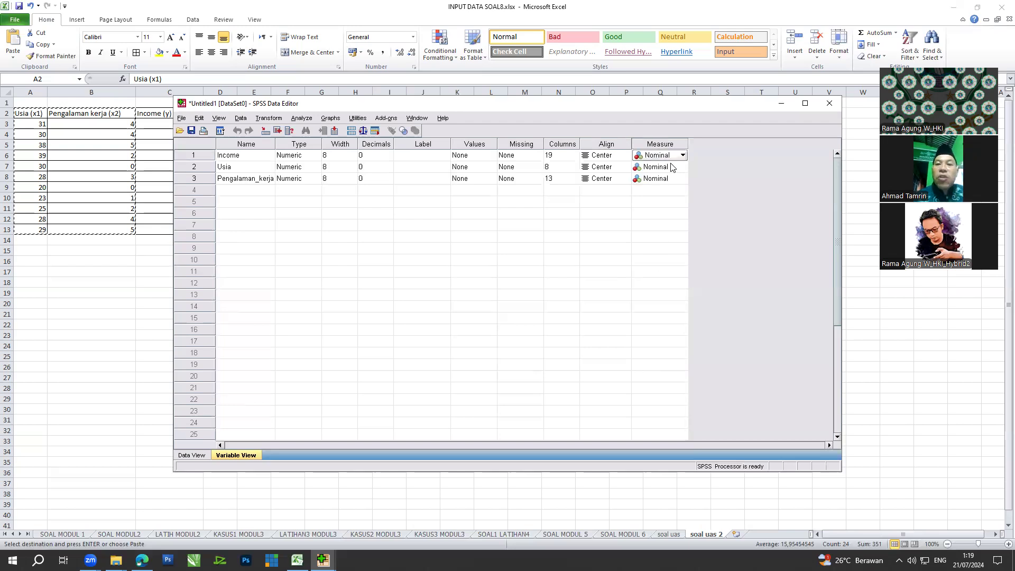
{"action": "left_click", "coordinate": [674, 167]}
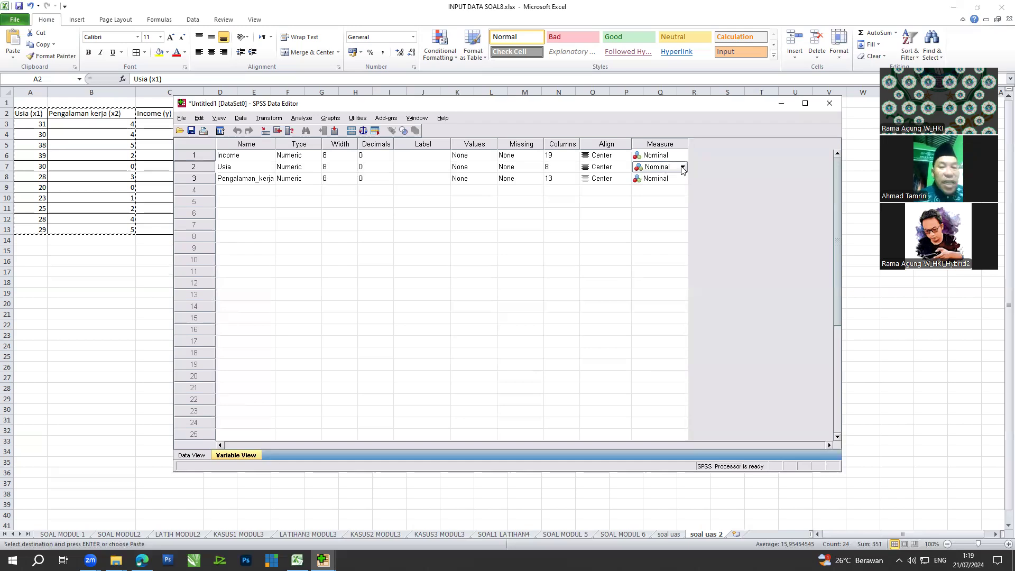
{"action": "left_click", "coordinate": [682, 167]}
{"action": "left_click", "coordinate": [664, 175]}
{"action": "left_click", "coordinate": [676, 180]}
{"action": "left_click", "coordinate": [682, 179]}
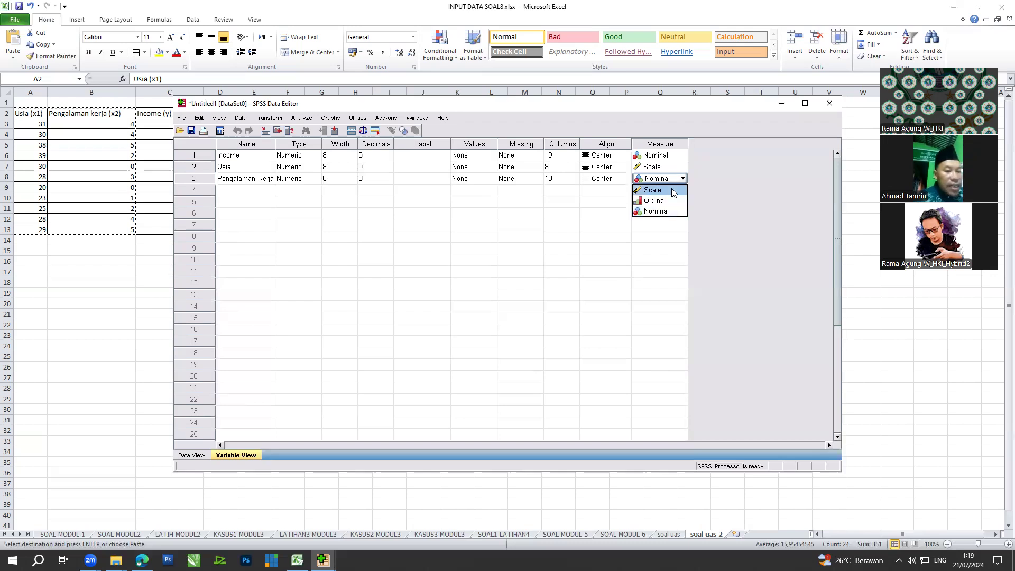
{"action": "left_click", "coordinate": [622, 249]}
{"action": "left_click", "coordinate": [617, 248]}
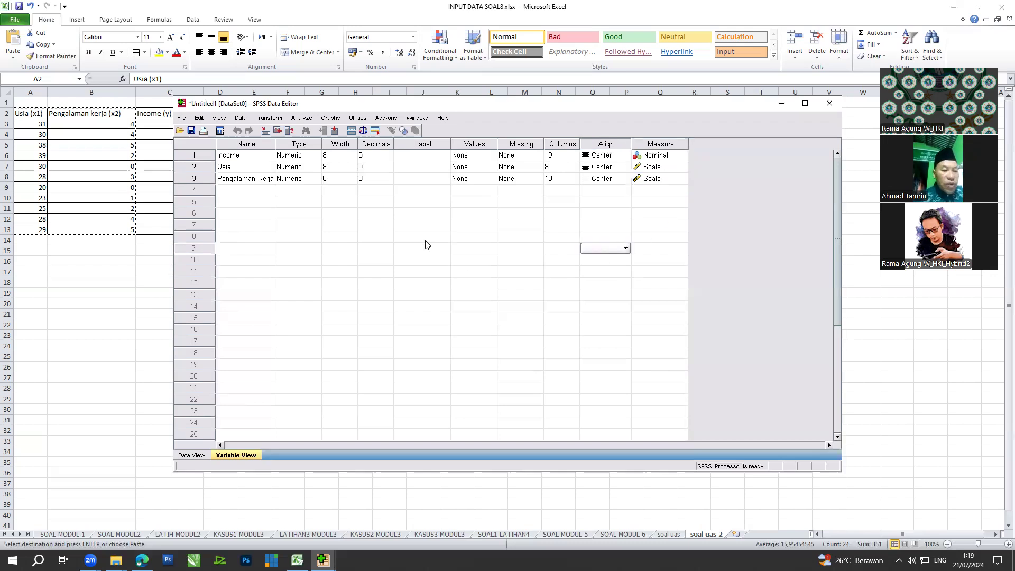
Step: Set up a linear regression with Income as the dependent variable and Usia and Pengalaman_kerja as independents
{"action": "left_click", "coordinate": [301, 119]}
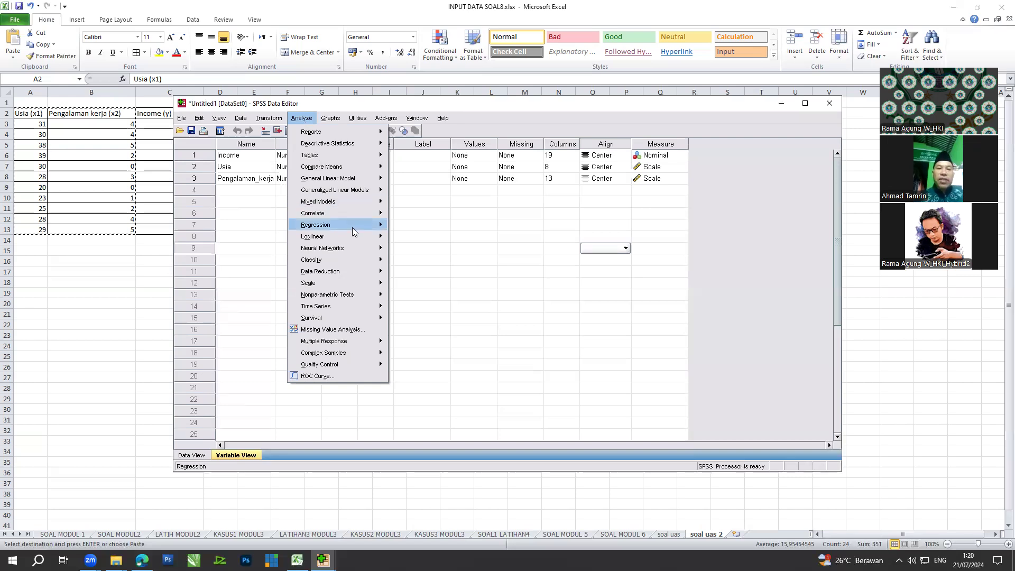
{"action": "mouse_move", "coordinate": [352, 228]}
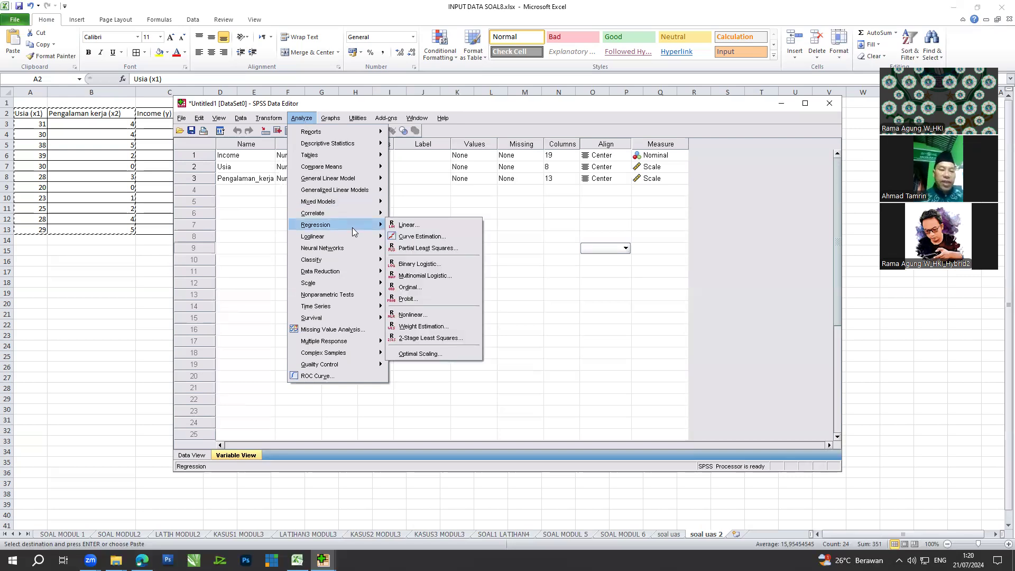
{"action": "left_click", "coordinate": [428, 224]}
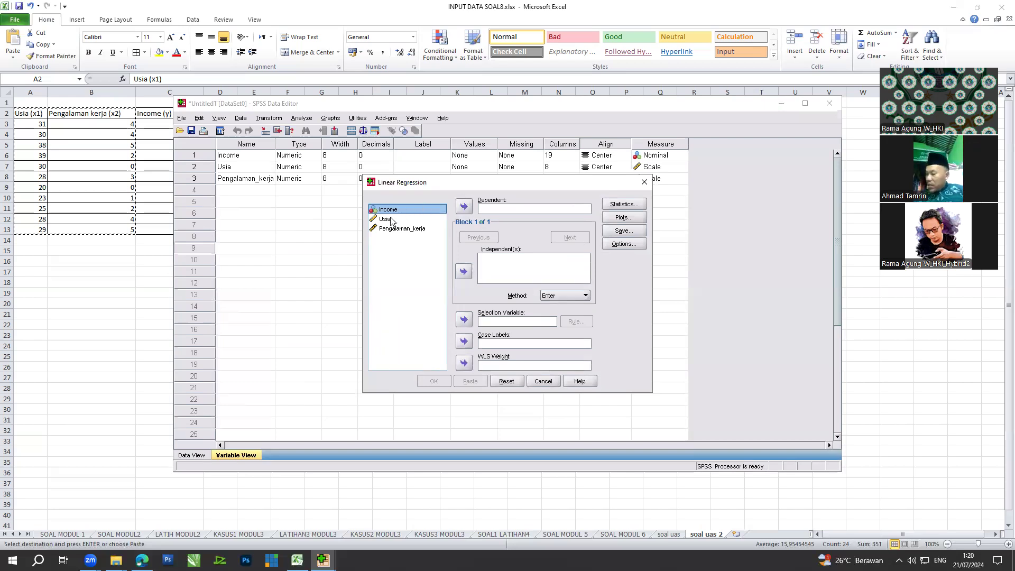
{"action": "left_click", "coordinate": [463, 207]}
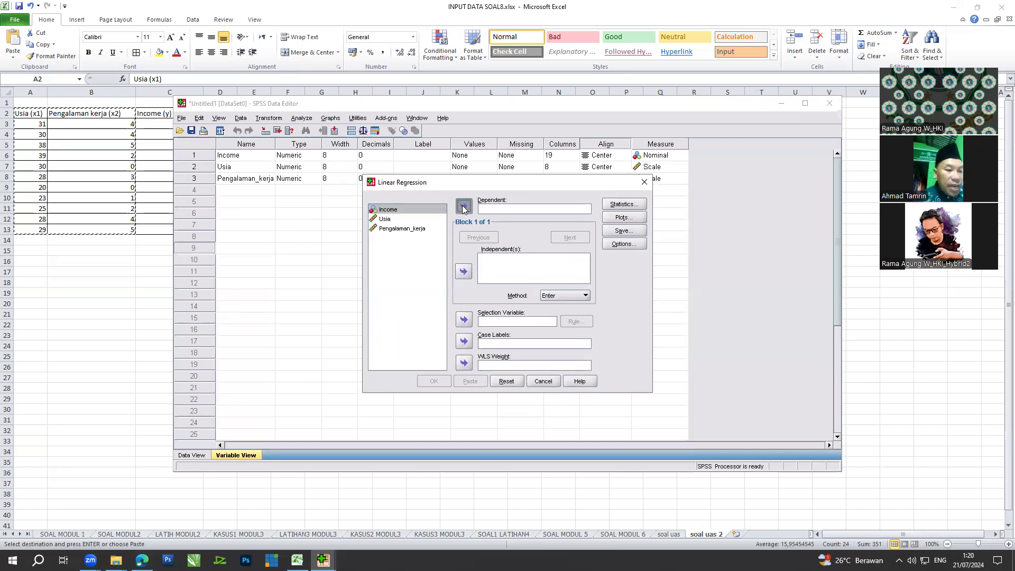
{"action": "left_click", "coordinate": [462, 273]}
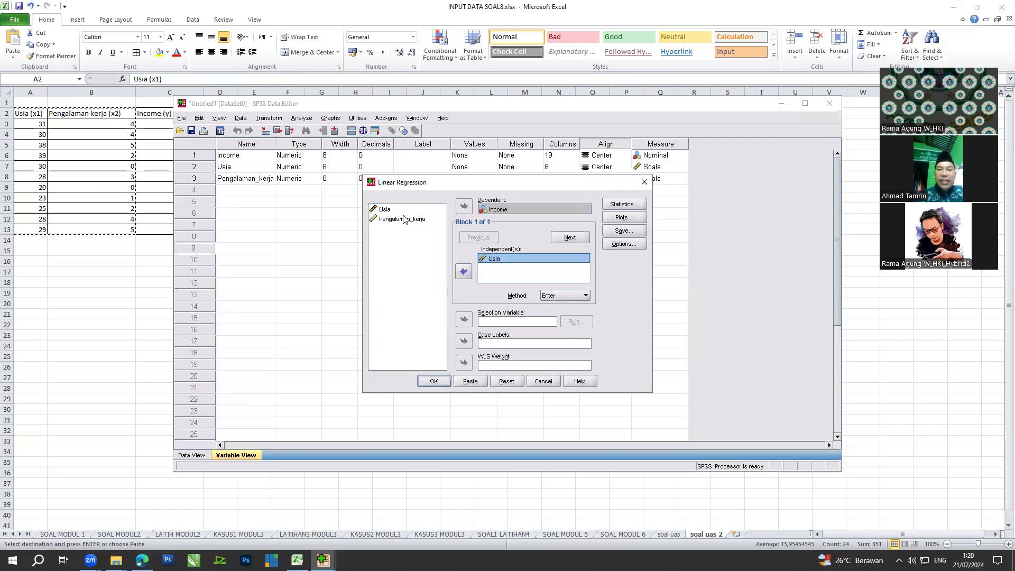
{"action": "left_click", "coordinate": [405, 219]}
{"action": "left_click", "coordinate": [465, 272]}
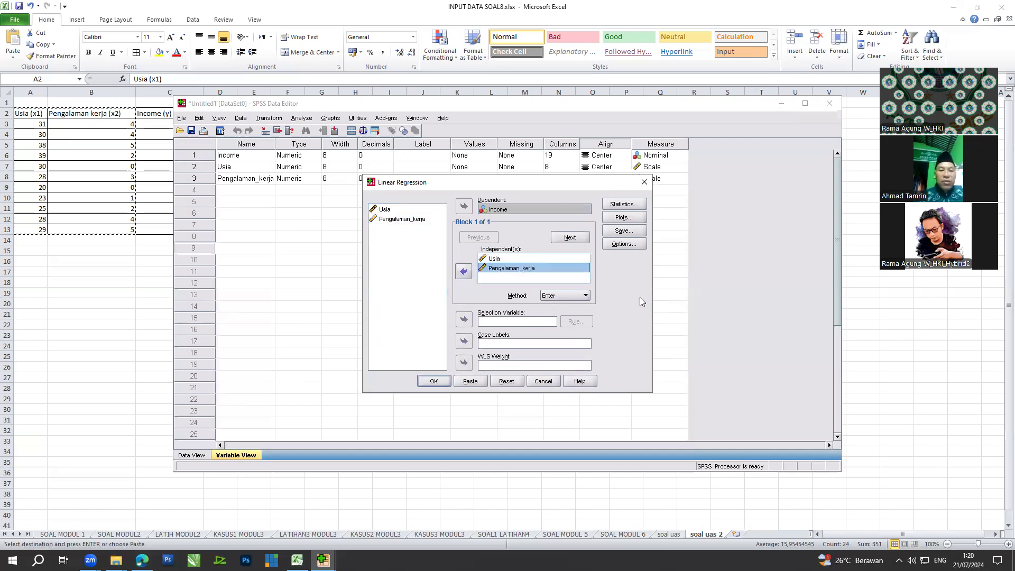
Step: Add R squared change, Descriptives, Part and partial correlations and Collinearity diagnostics to the regression statistics
{"action": "left_click", "coordinate": [626, 205]}
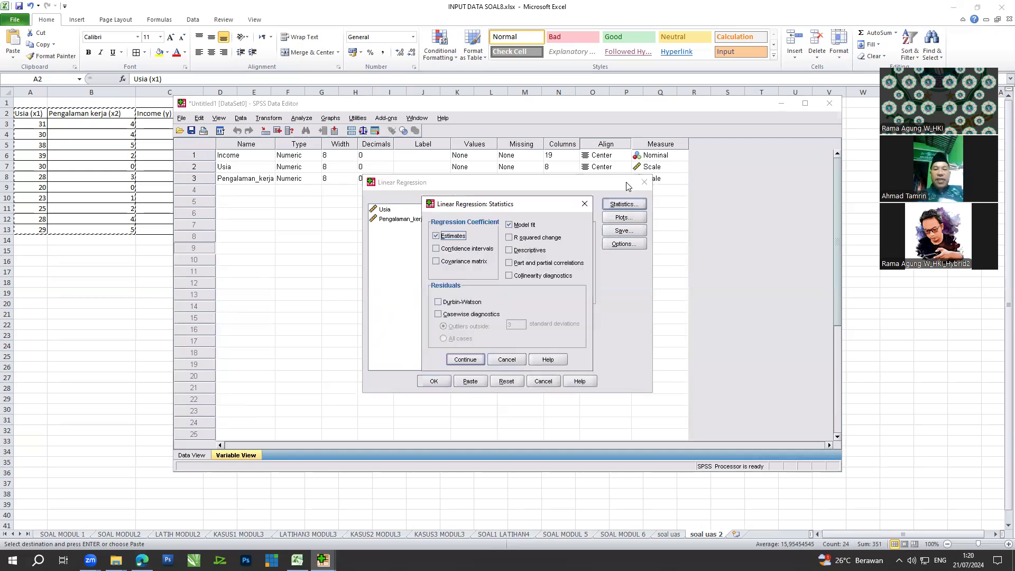
{"action": "left_click", "coordinate": [509, 238]}
{"action": "left_click", "coordinate": [510, 250]}
{"action": "left_click", "coordinate": [510, 262]}
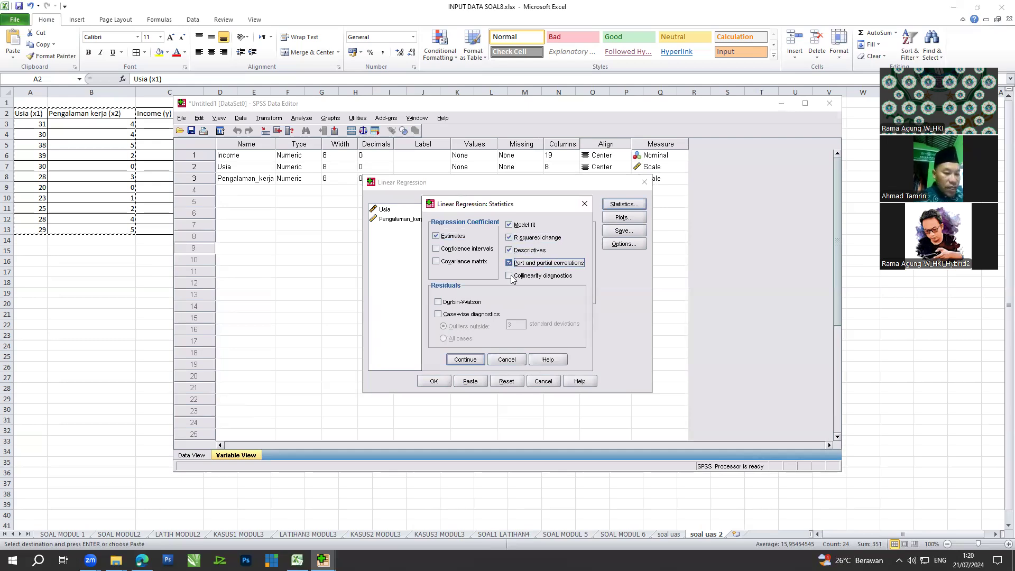
{"action": "left_click", "coordinate": [509, 276]}
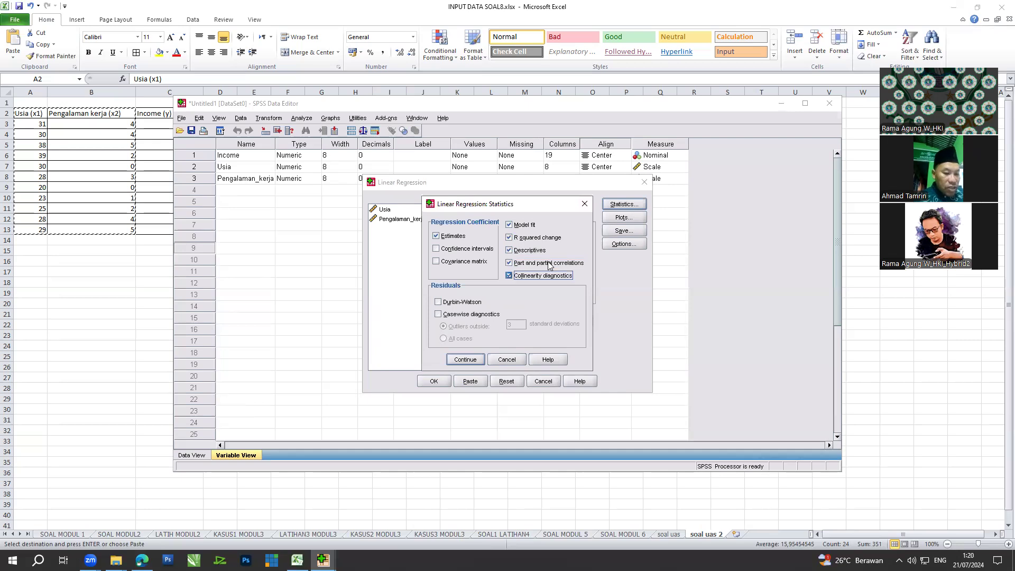
{"action": "left_click", "coordinate": [466, 360]}
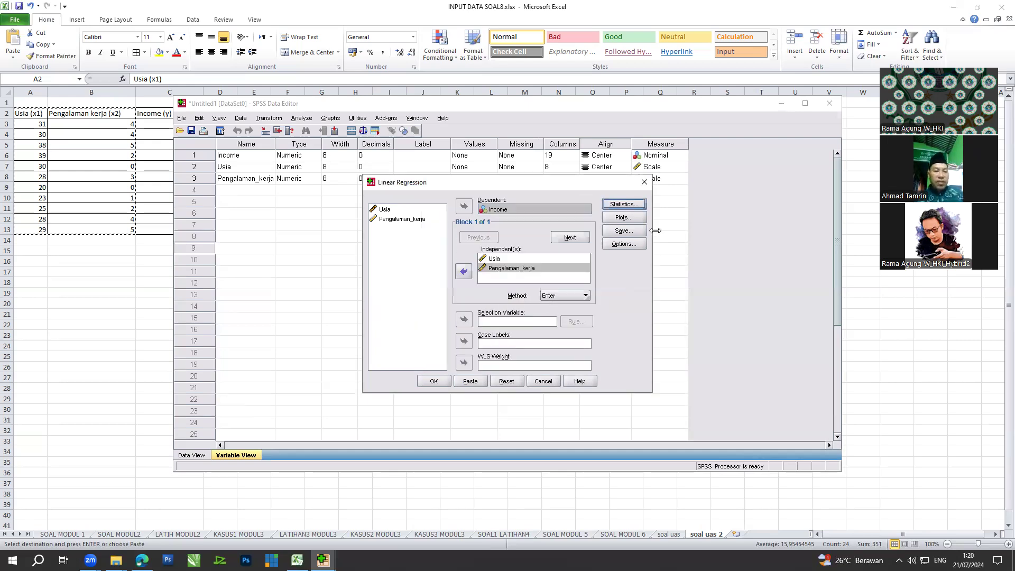
Step: Add a histogram of the standardized residuals to the regression plots
{"action": "left_click", "coordinate": [627, 219]}
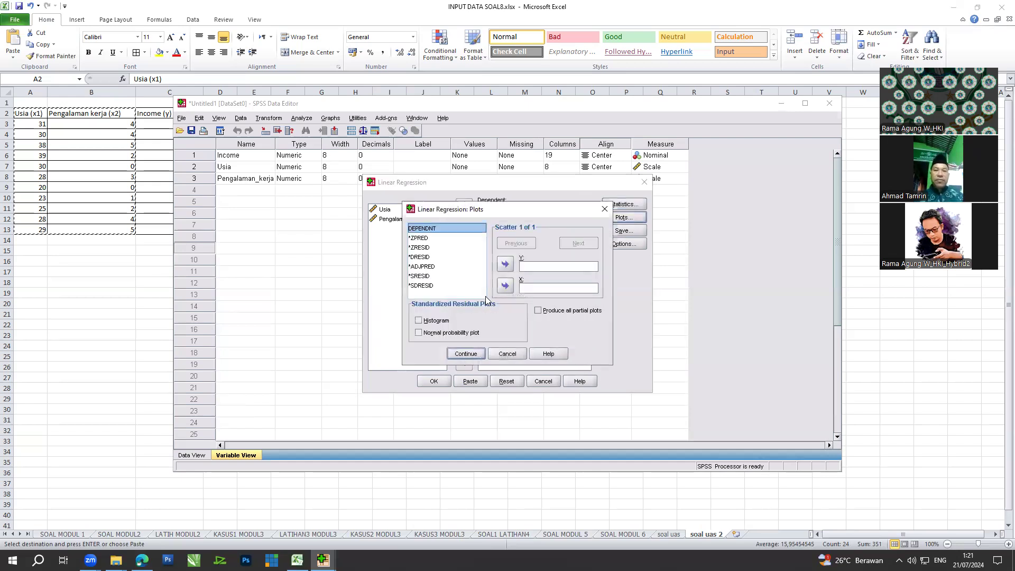
{"action": "left_click", "coordinate": [419, 321]}
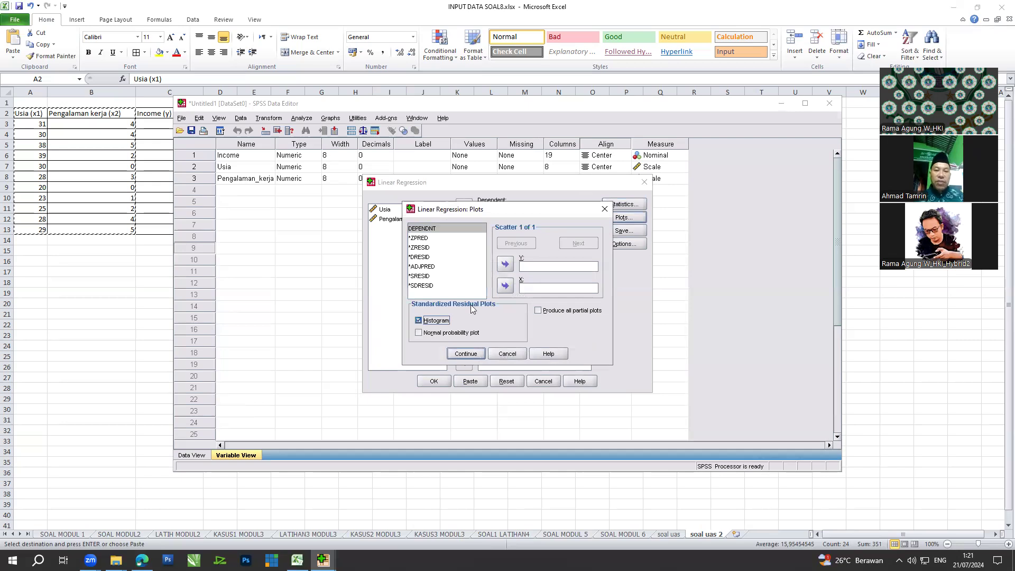
{"action": "left_click", "coordinate": [465, 355]}
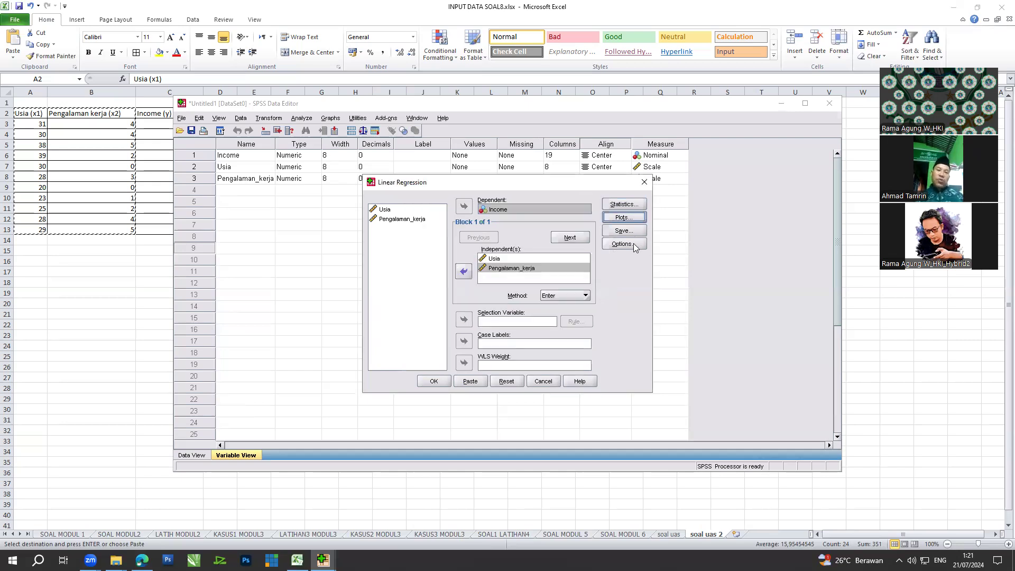
Step: Accept the regression options with F probability entry .05 and removal .10, and run the linear regression
{"action": "left_click", "coordinate": [634, 247]}
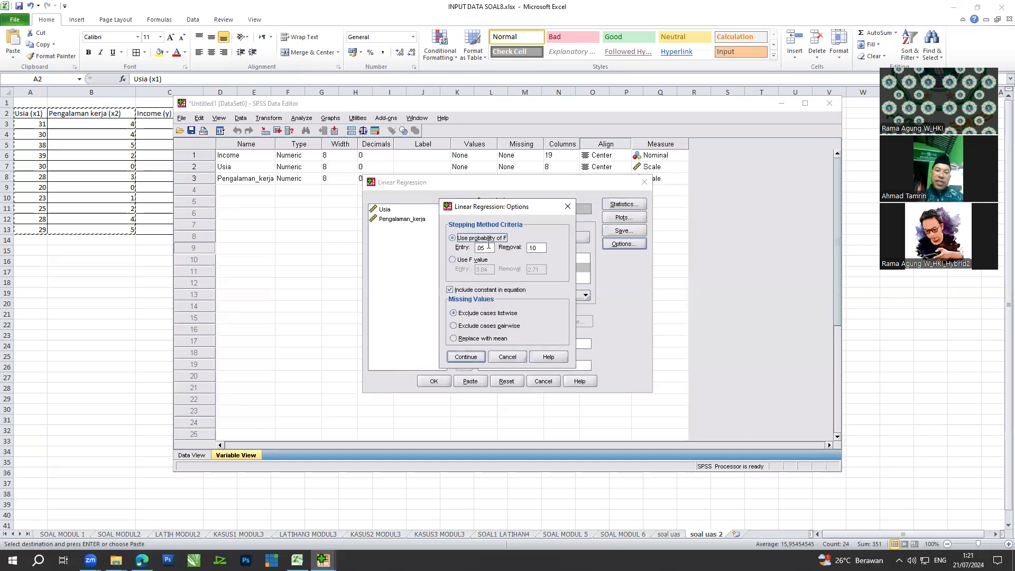
{"action": "double_click", "coordinate": [533, 248]}
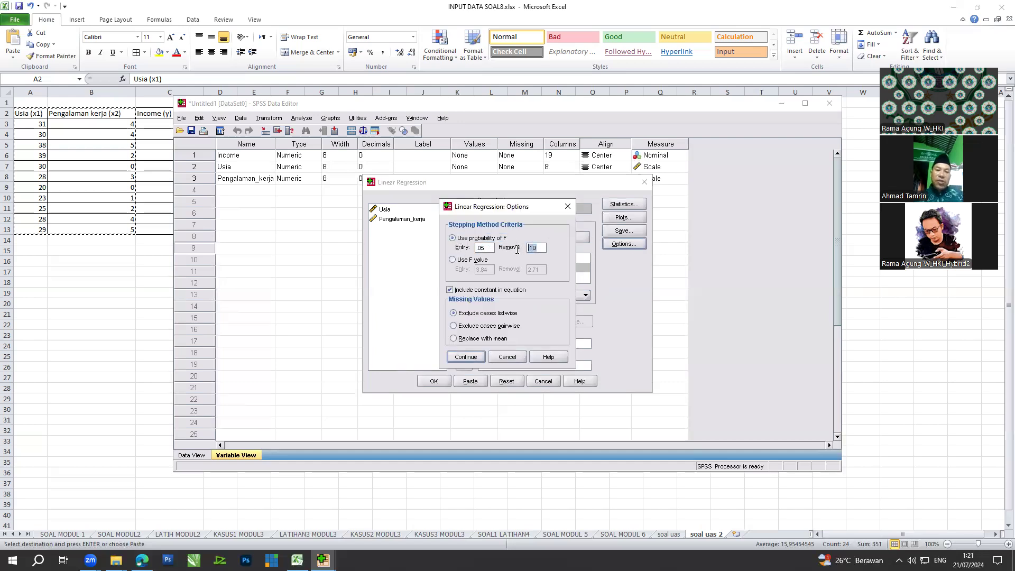
{"action": "left_click", "coordinate": [466, 358]}
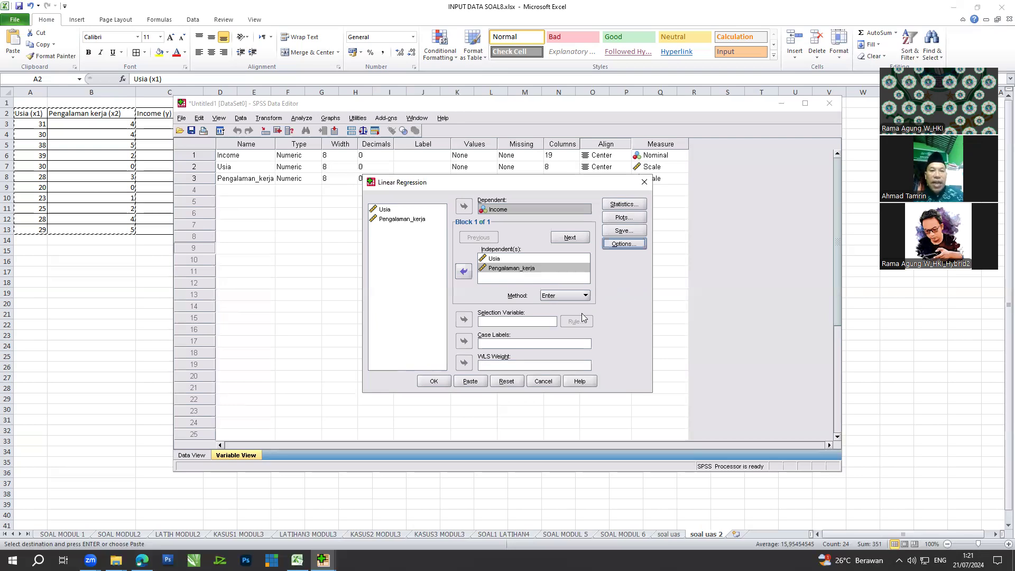
{"action": "left_click", "coordinate": [434, 382]}
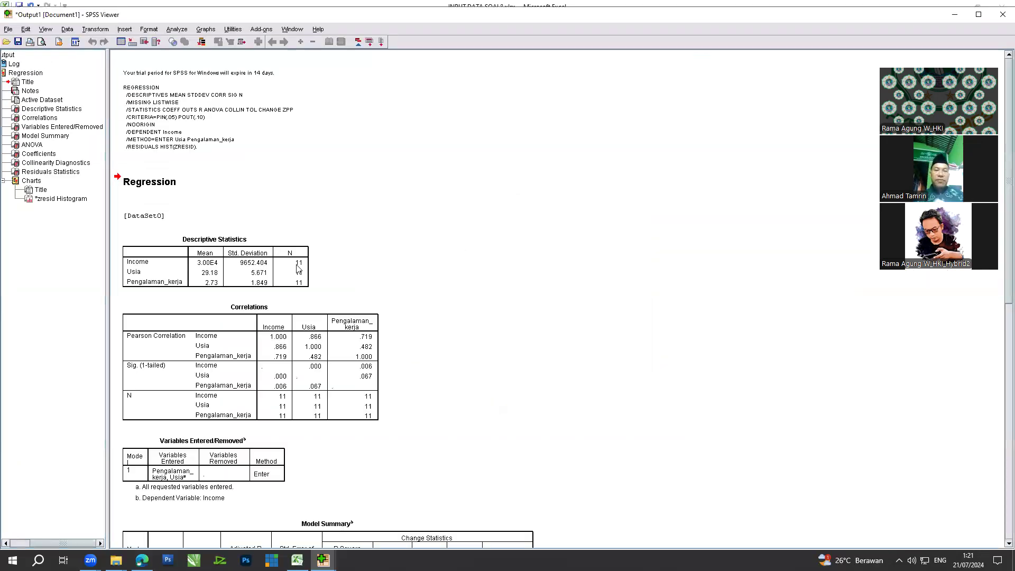
Step: Review the regression output from the descriptive statistics down to the residuals histogram and return to its beginning
{"action": "scroll", "coordinate": [424, 301], "scroll_direction": "down", "scroll_amount": 10}
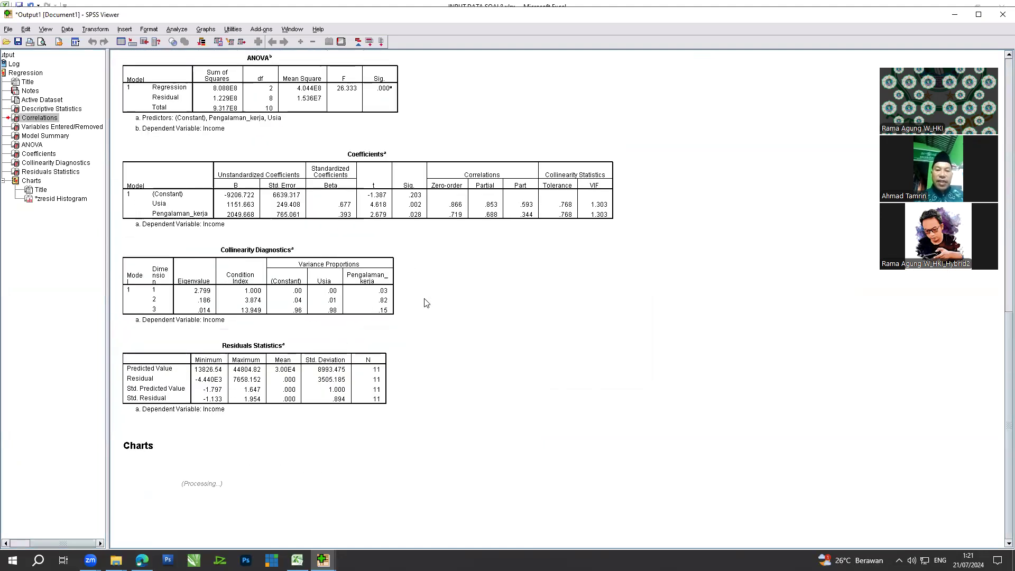
{"action": "left_click", "coordinate": [292, 436]}
{"action": "left_click", "coordinate": [603, 295]}
{"action": "scroll", "coordinate": [426, 302], "scroll_direction": "up", "scroll_amount": 15}
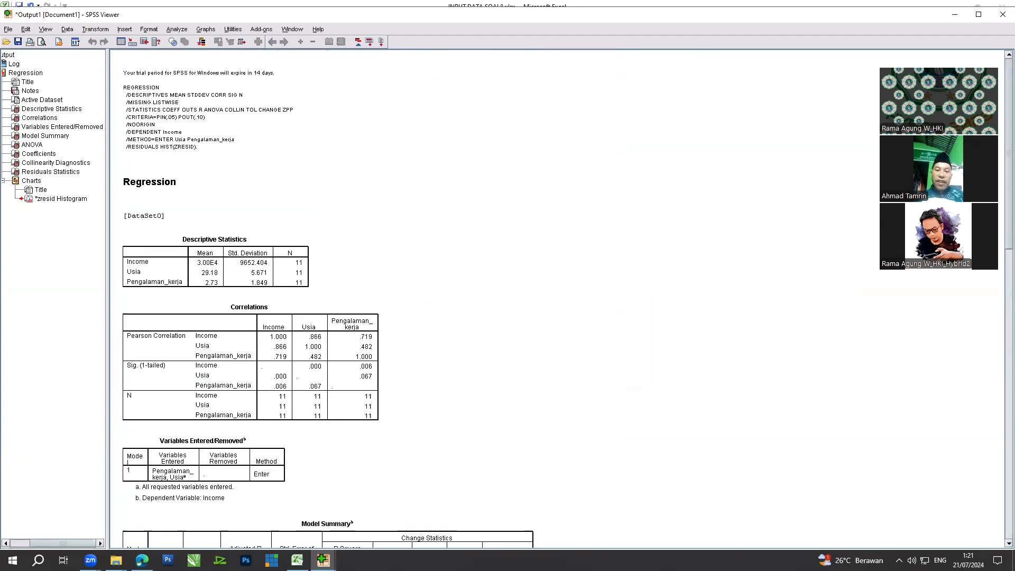
Step: Switch to the Modul 6 PDF in the browser and read the question below exercise 2's income data table
{"action": "left_click", "coordinate": [142, 560]}
{"action": "scroll", "coordinate": [530, 340], "scroll_direction": "down", "scroll_amount": 7}
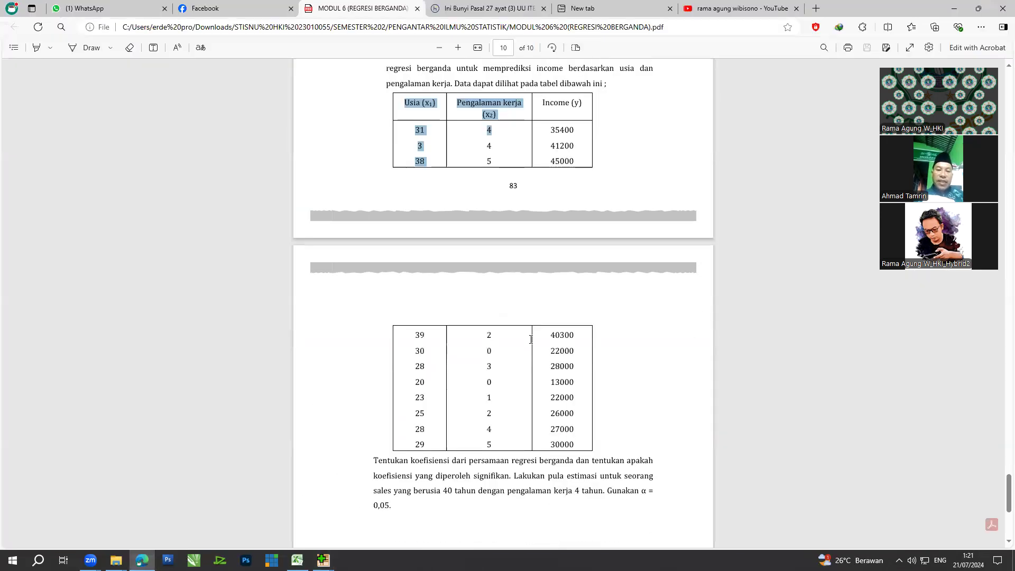